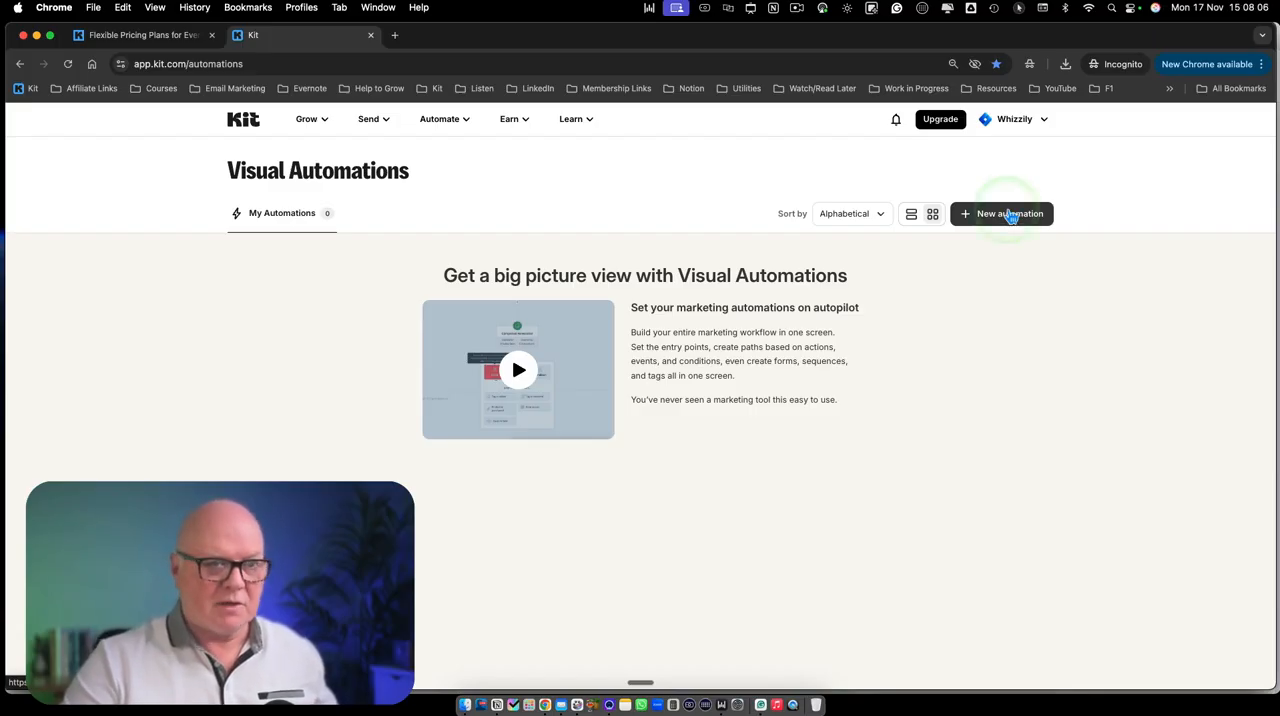
# Create a new visual automation and name it Welcome New Subscribers
pyautogui.click(1008, 214)
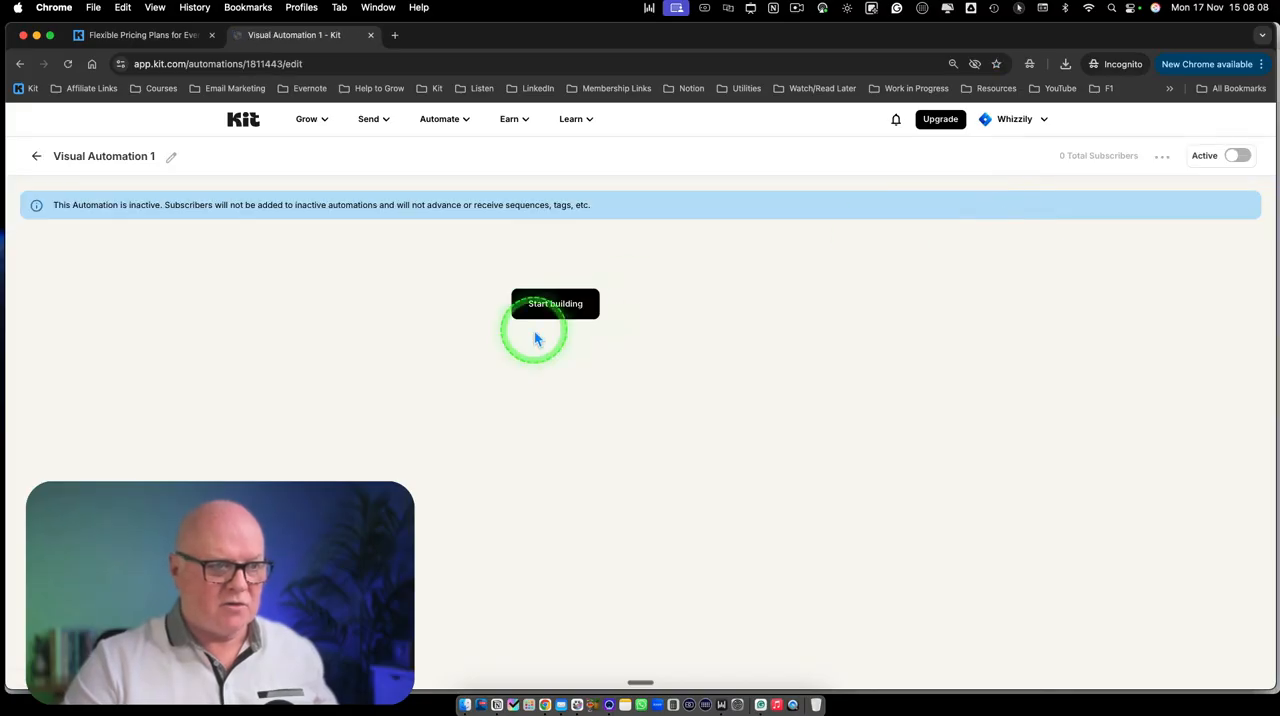
pyautogui.click(157, 160)
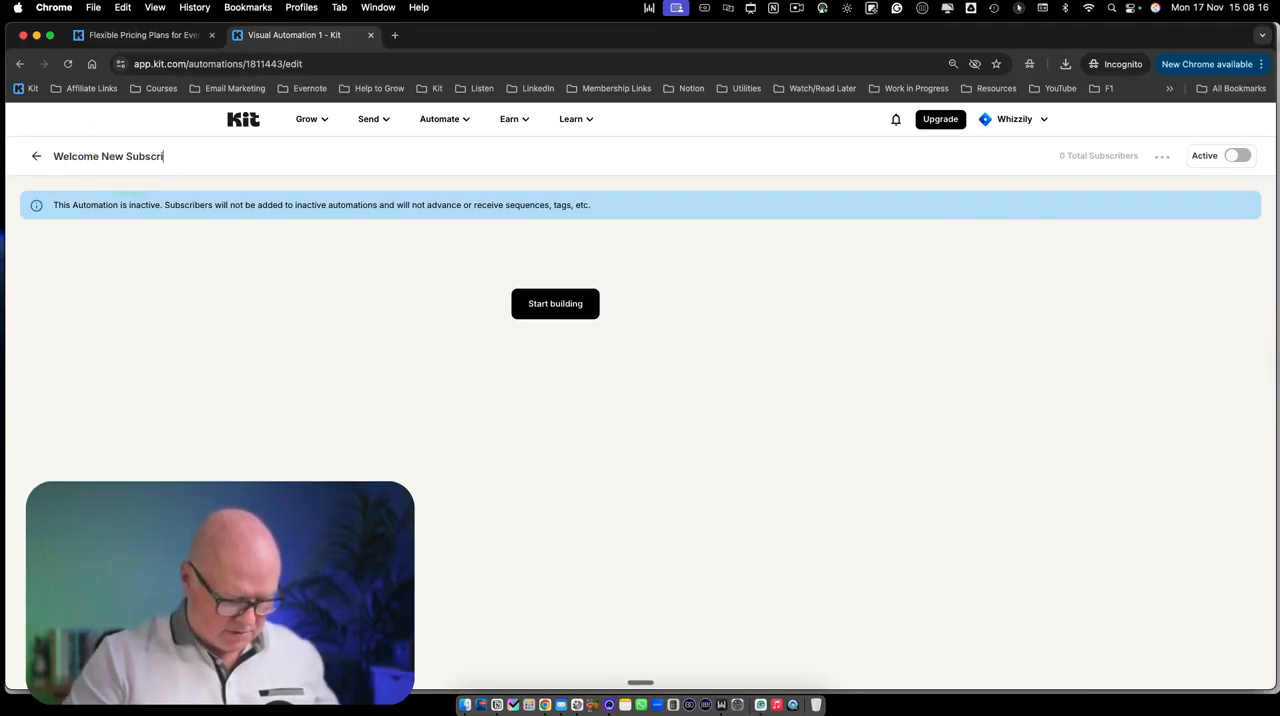
pyautogui.write('Welcome New Subscribers')
pyautogui.press('Return')
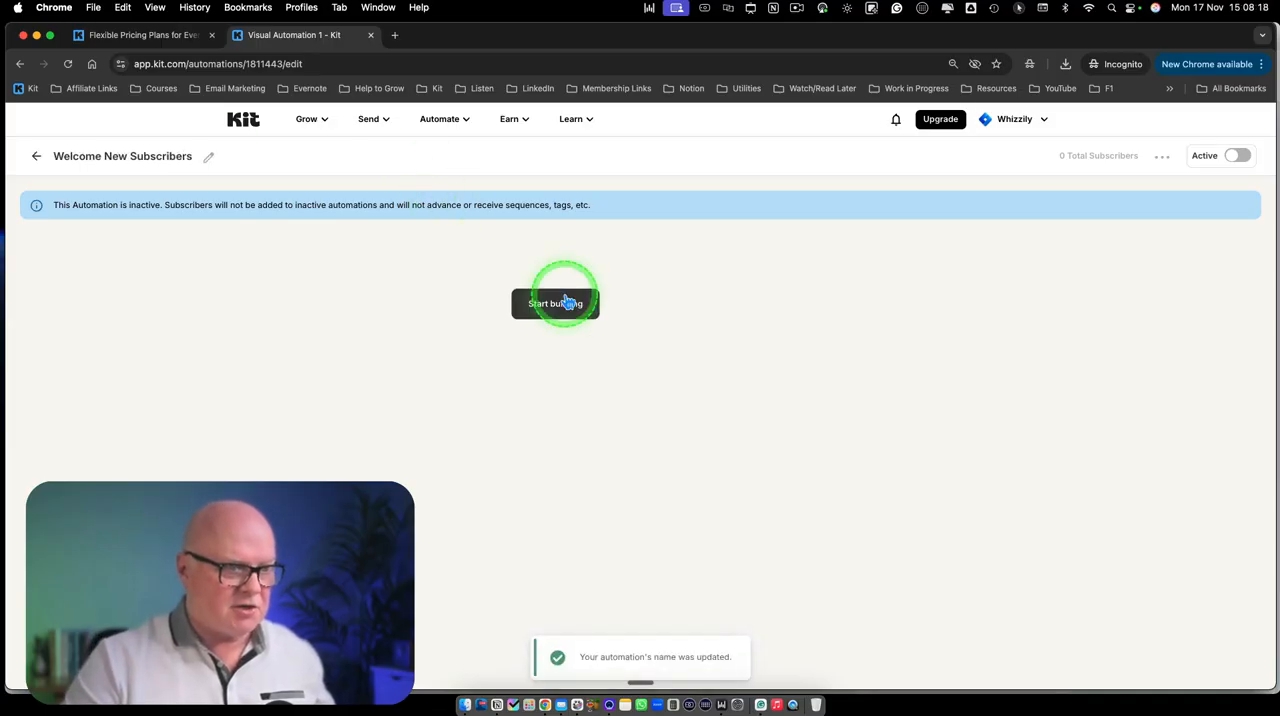
# Start building with the Joins a form entry point and create a new landing page for it
pyautogui.click(557, 312)
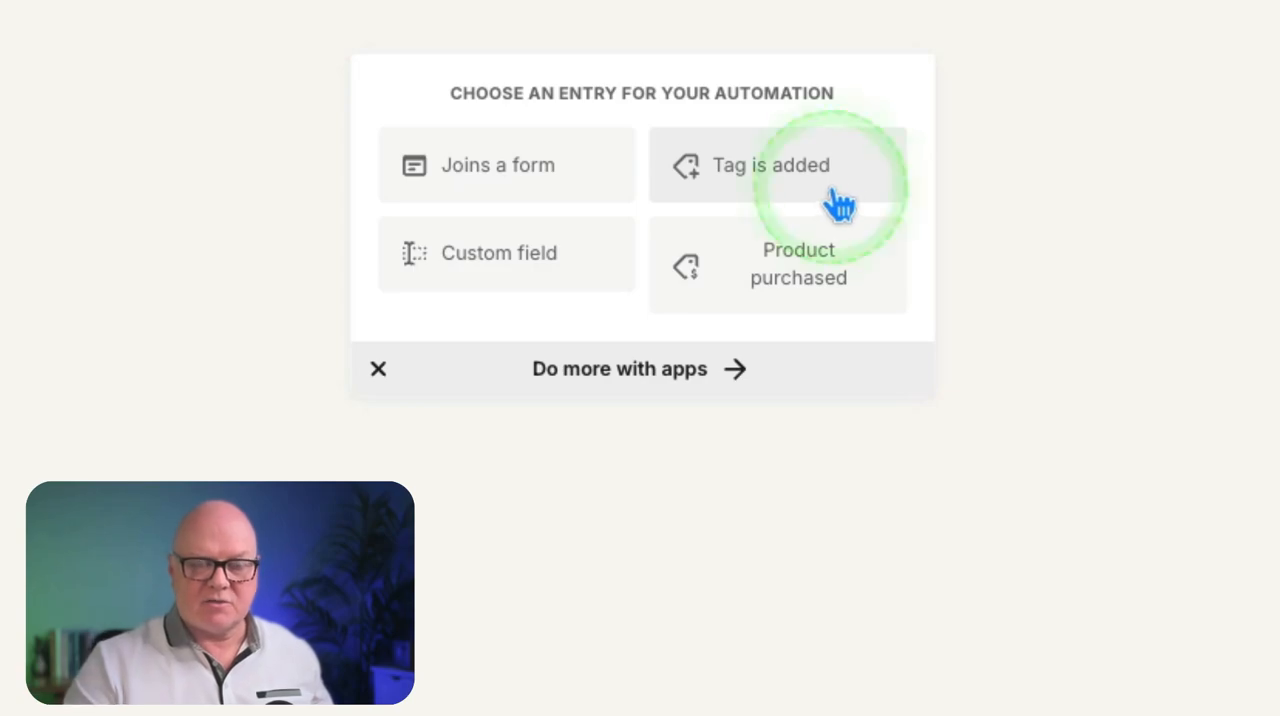
pyautogui.click(494, 176)
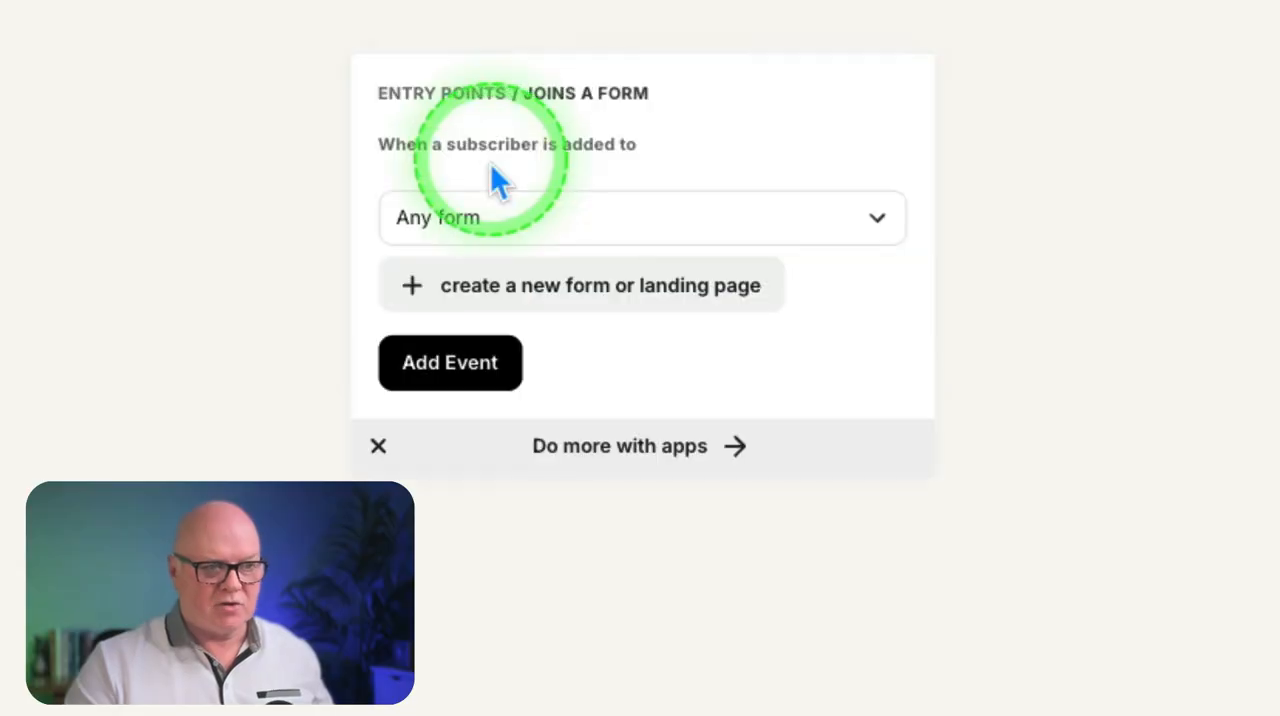
pyautogui.click(876, 219)
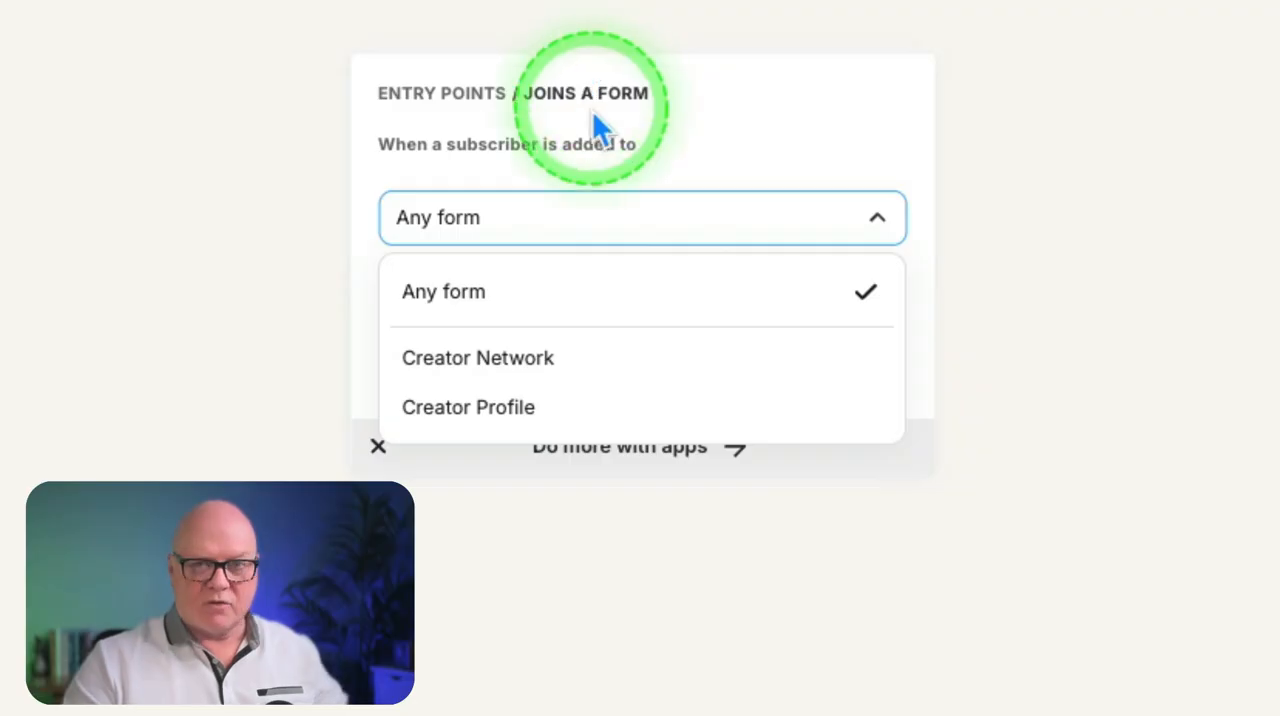
pyautogui.click(670, 161)
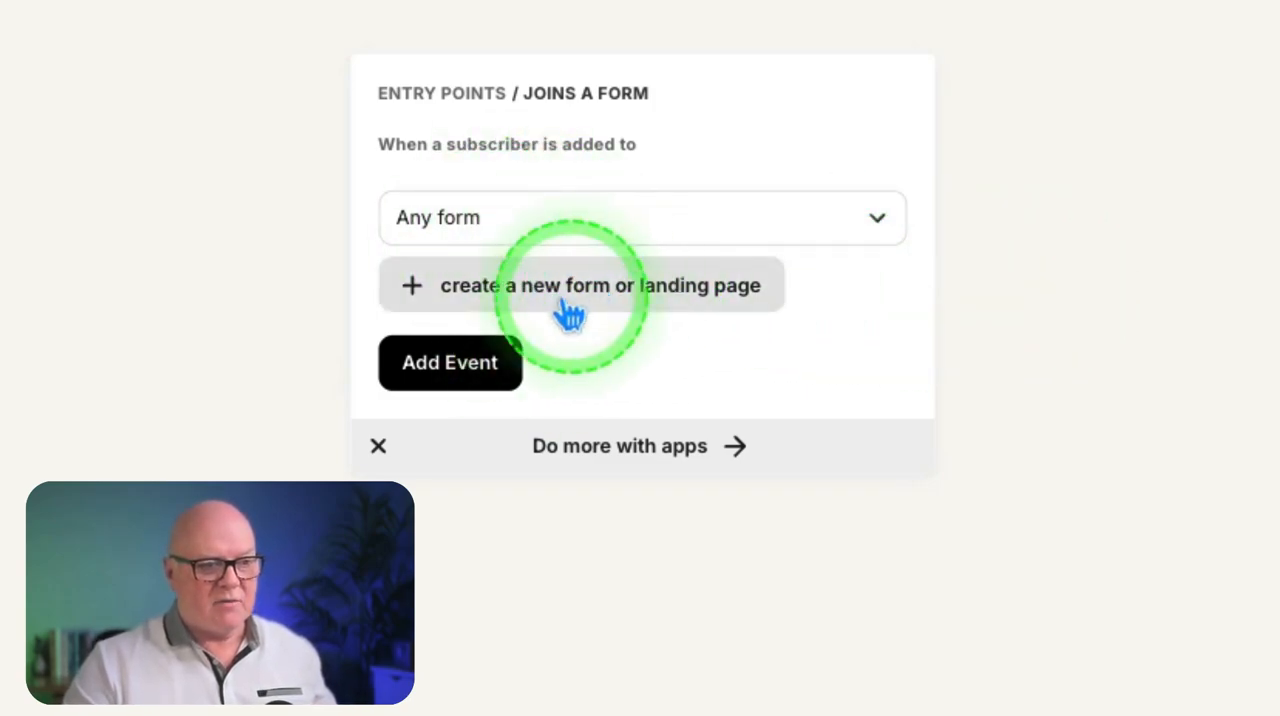
pyautogui.click(601, 313)
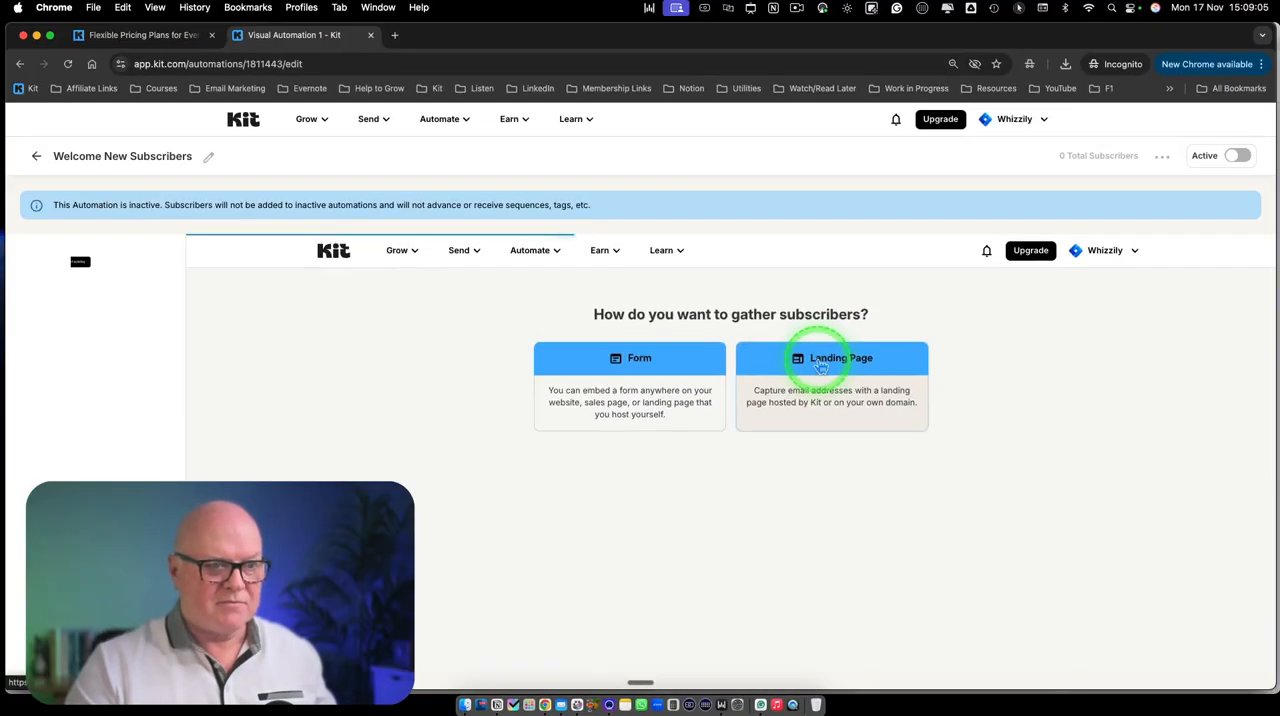
pyautogui.click(820, 366)
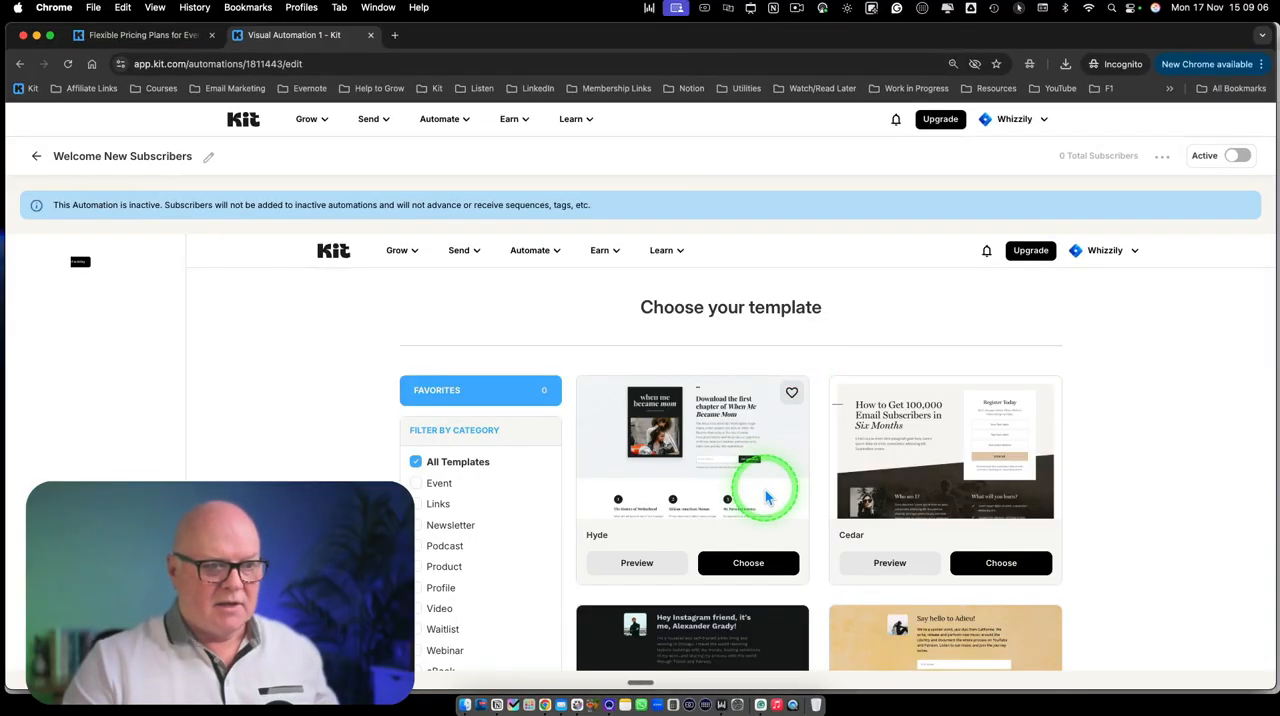
# Choose the Emerald template for the new landing page
pyautogui.scroll(-5, 766, 490)
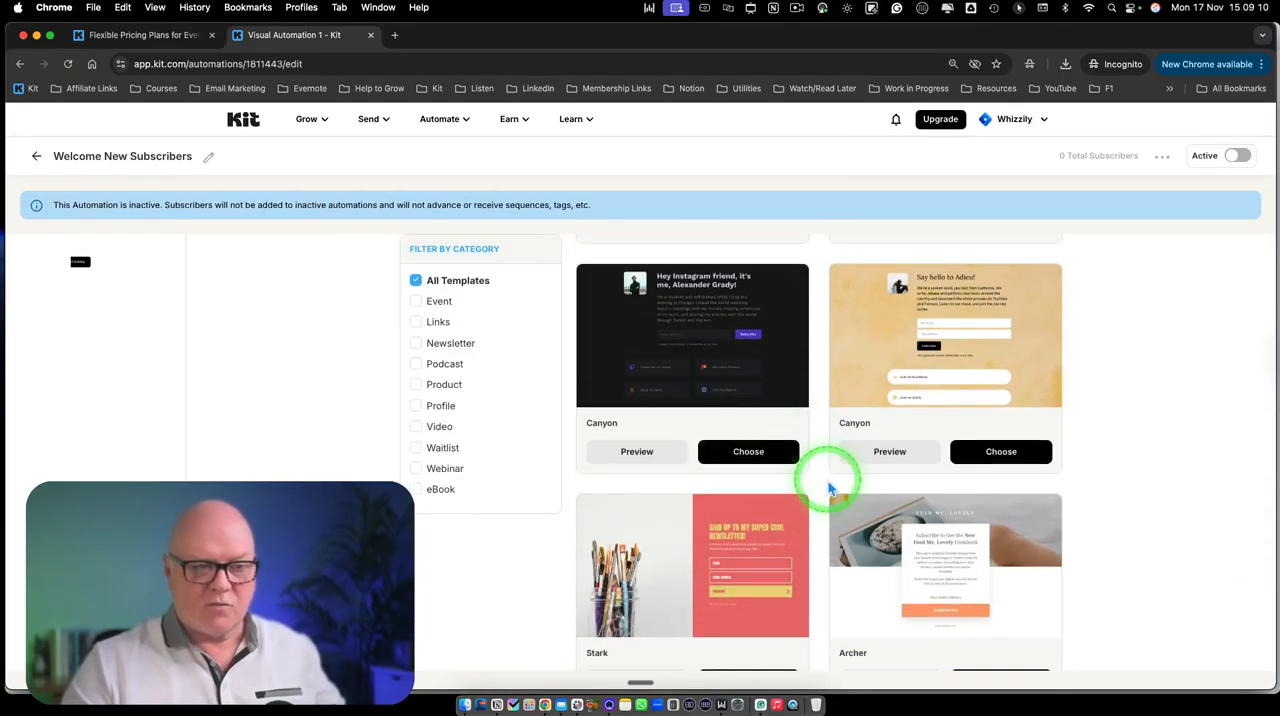
pyautogui.scroll(-8, 815, 450)
pyautogui.scroll(-5, 824, 484)
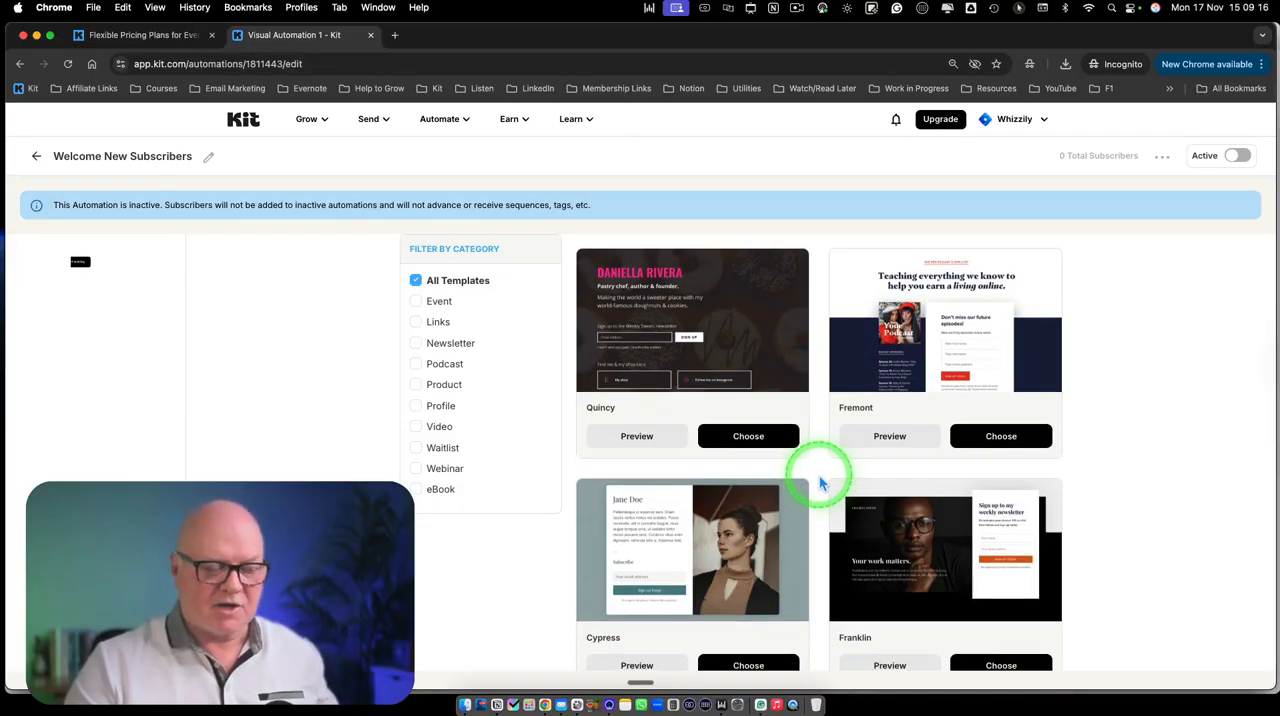
pyautogui.scroll(15, 820, 484)
pyautogui.scroll(-3, 818, 482)
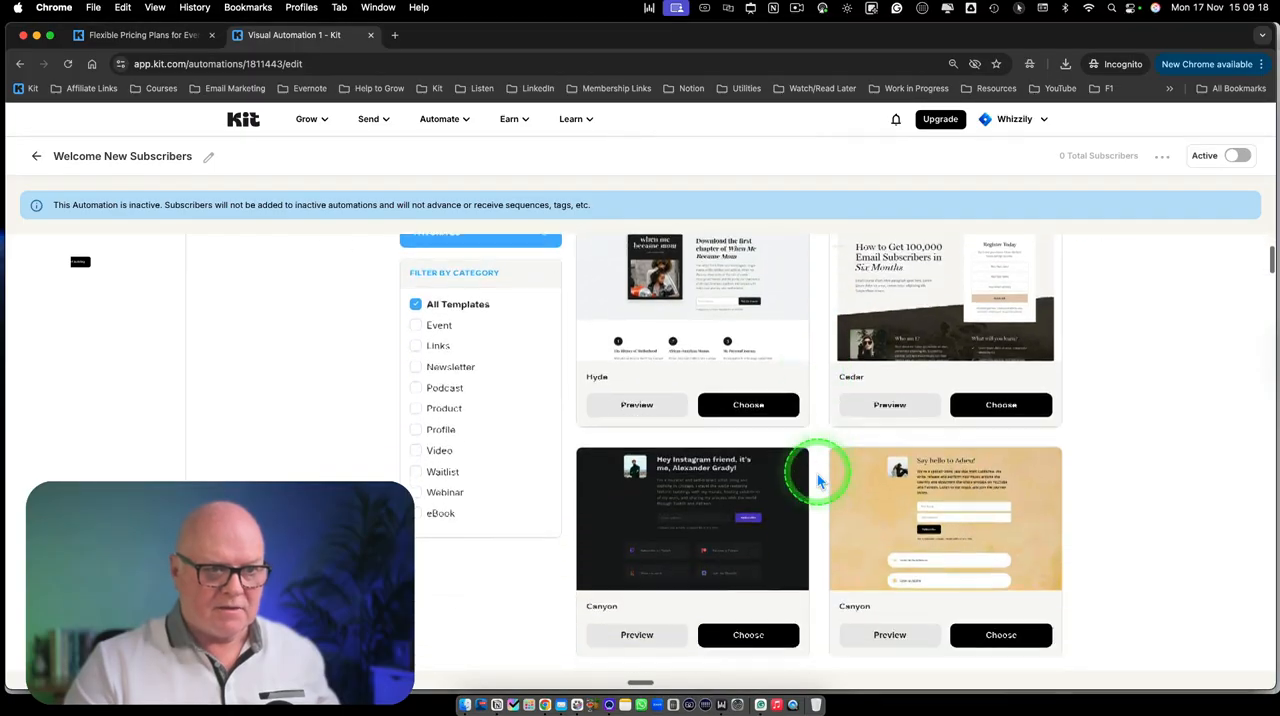
pyautogui.scroll(-8, 817, 482)
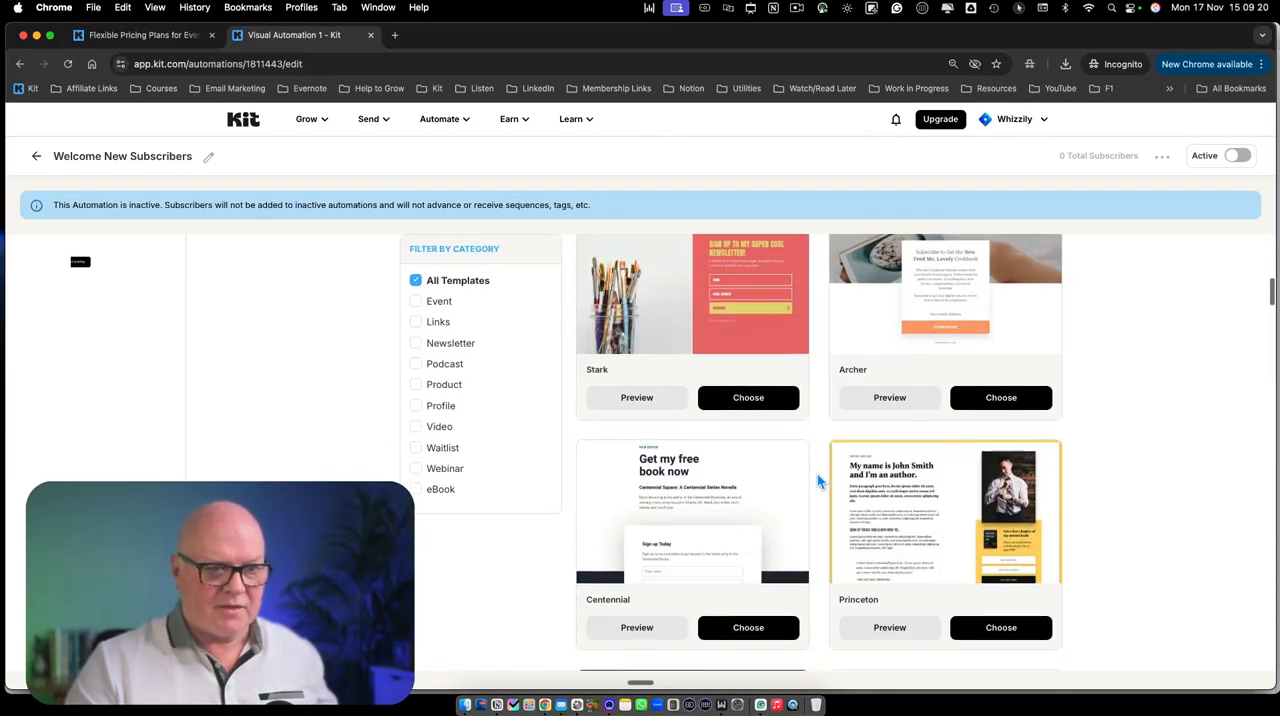
pyautogui.scroll(-8, 817, 482)
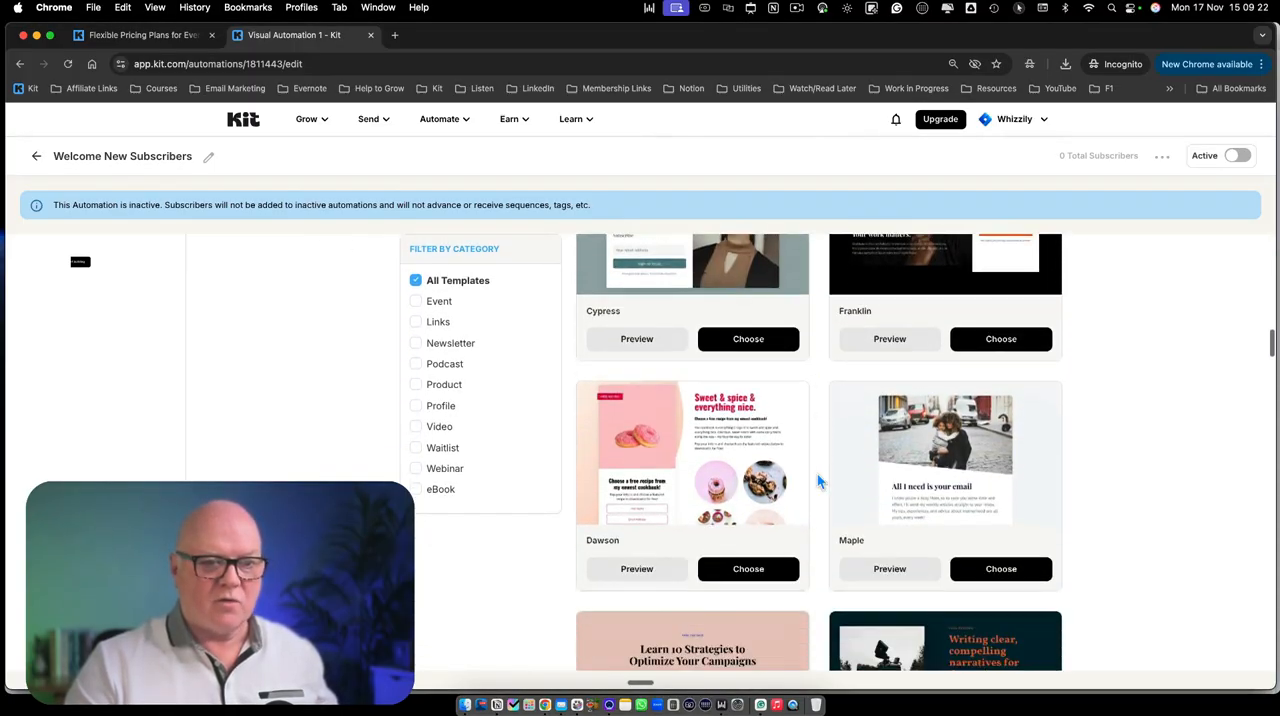
pyautogui.scroll(-5, 817, 482)
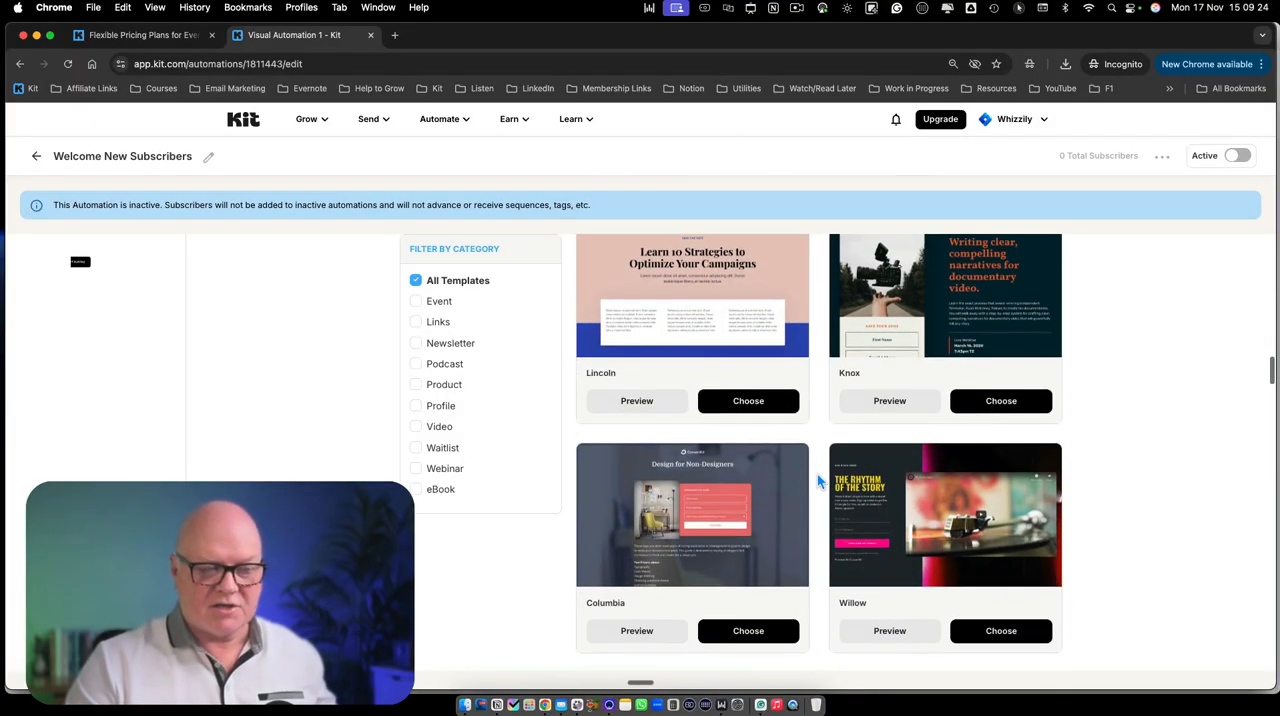
pyautogui.scroll(-8, 817, 476)
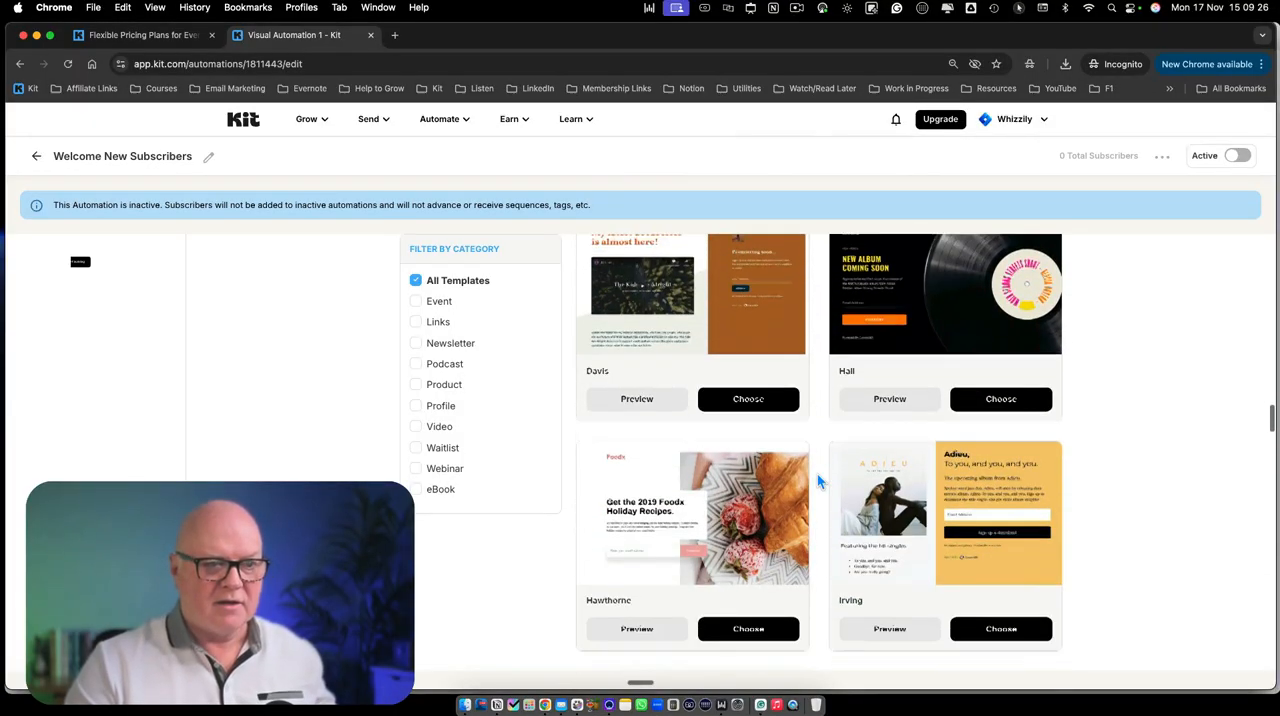
pyautogui.scroll(-5, 817, 480)
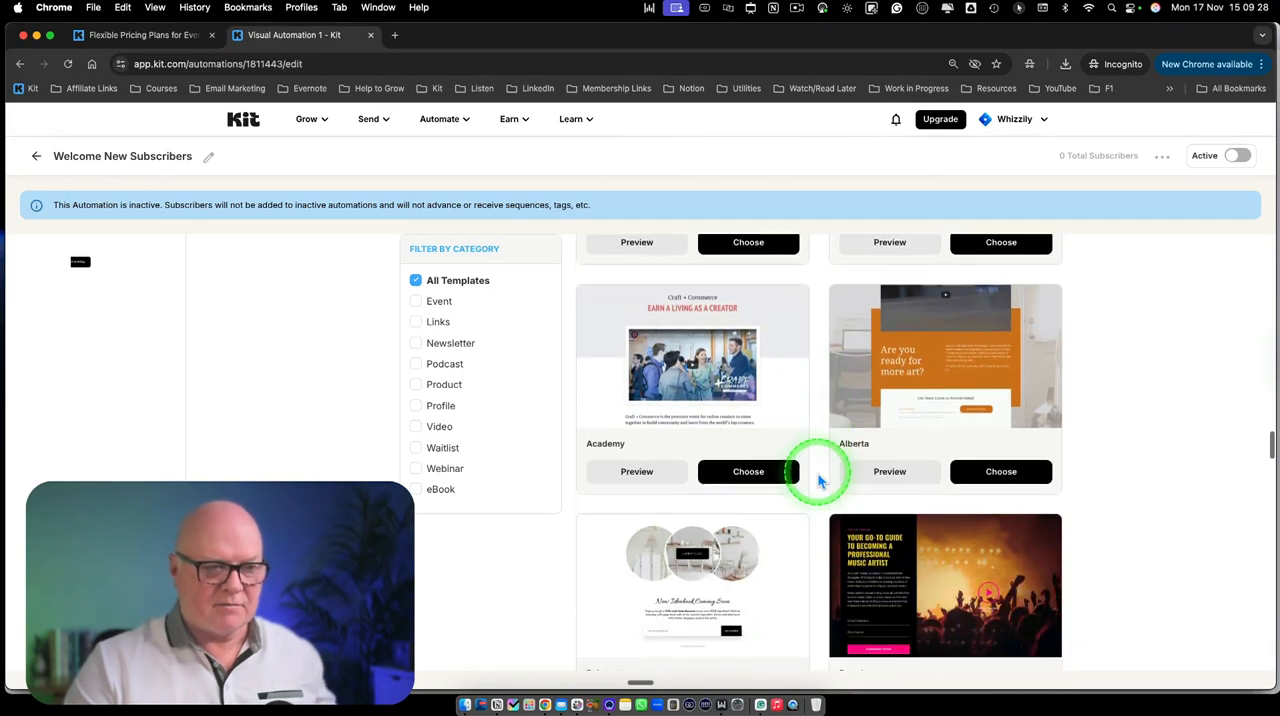
pyautogui.scroll(-5, 817, 482)
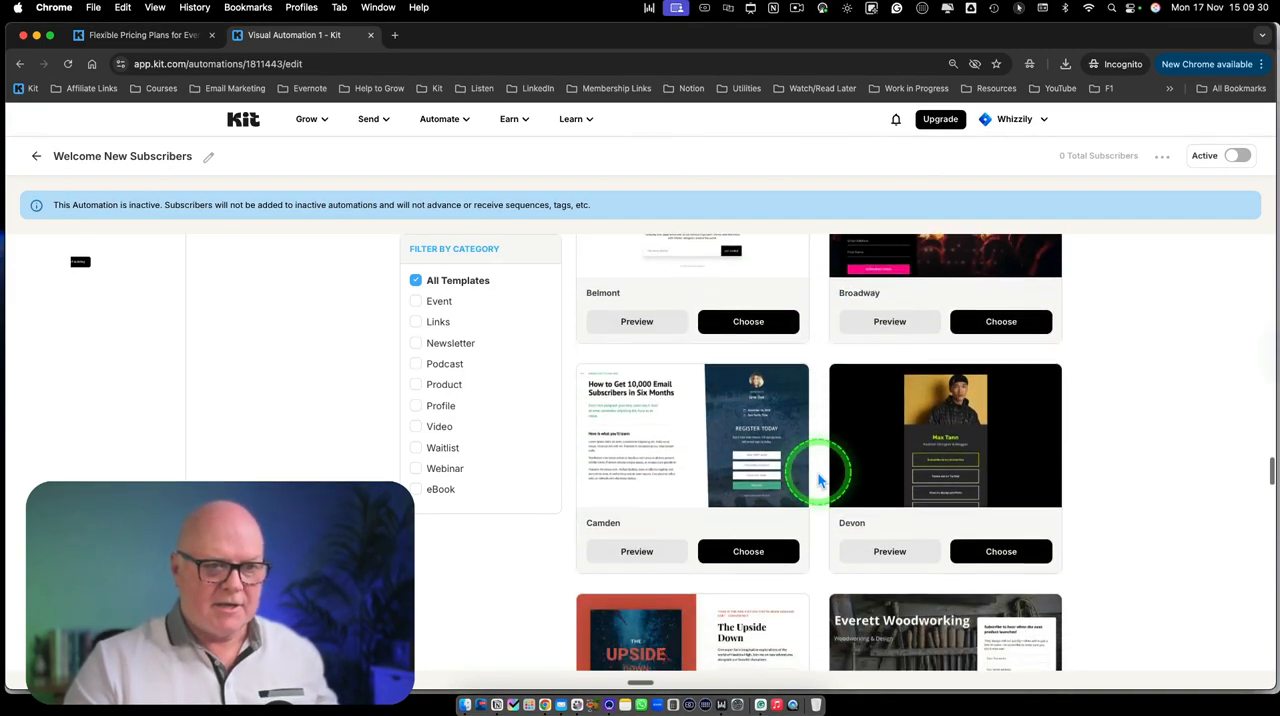
pyautogui.scroll(-5, 817, 481)
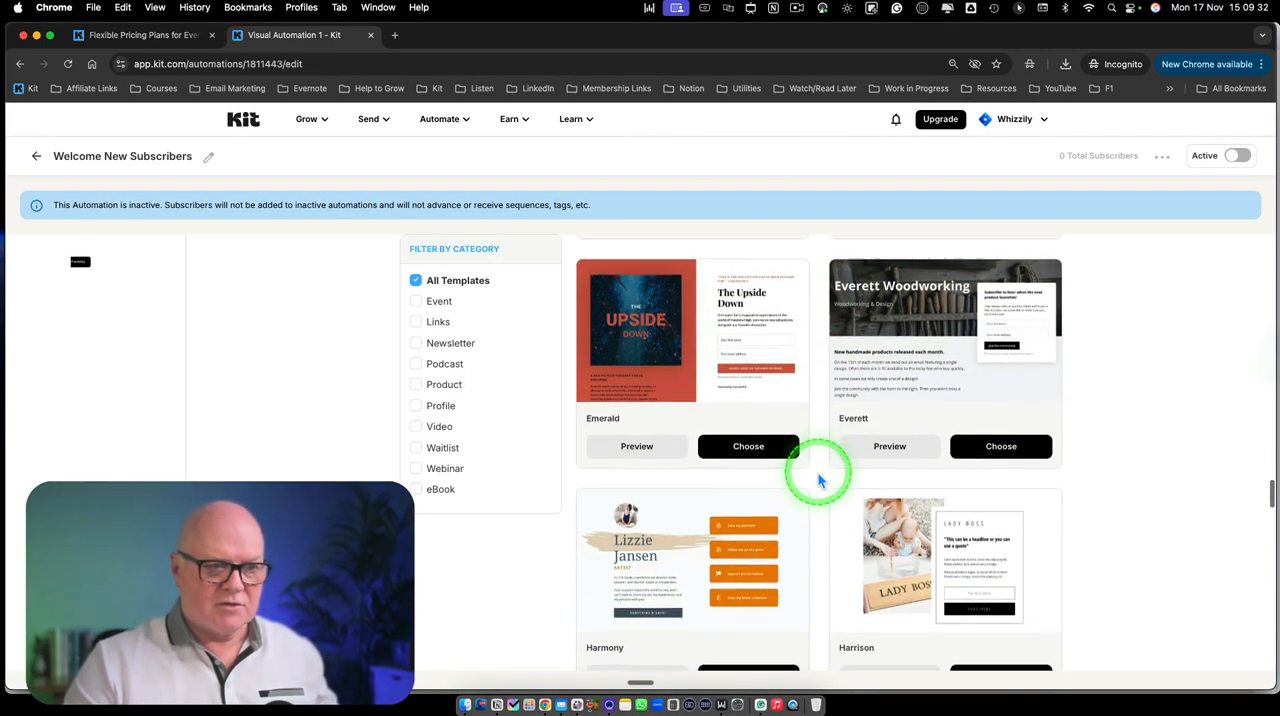
pyautogui.scroll(-5, 817, 481)
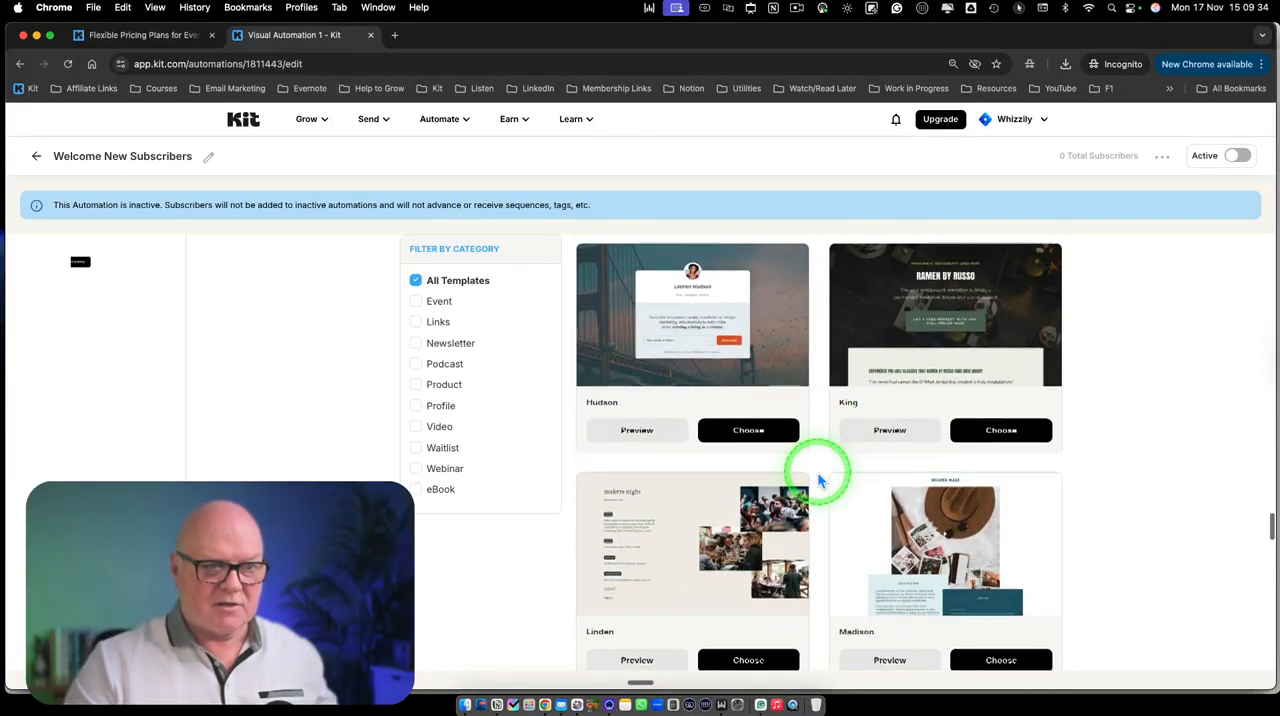
pyautogui.scroll(-3, 817, 481)
pyautogui.scroll(15, 817, 481)
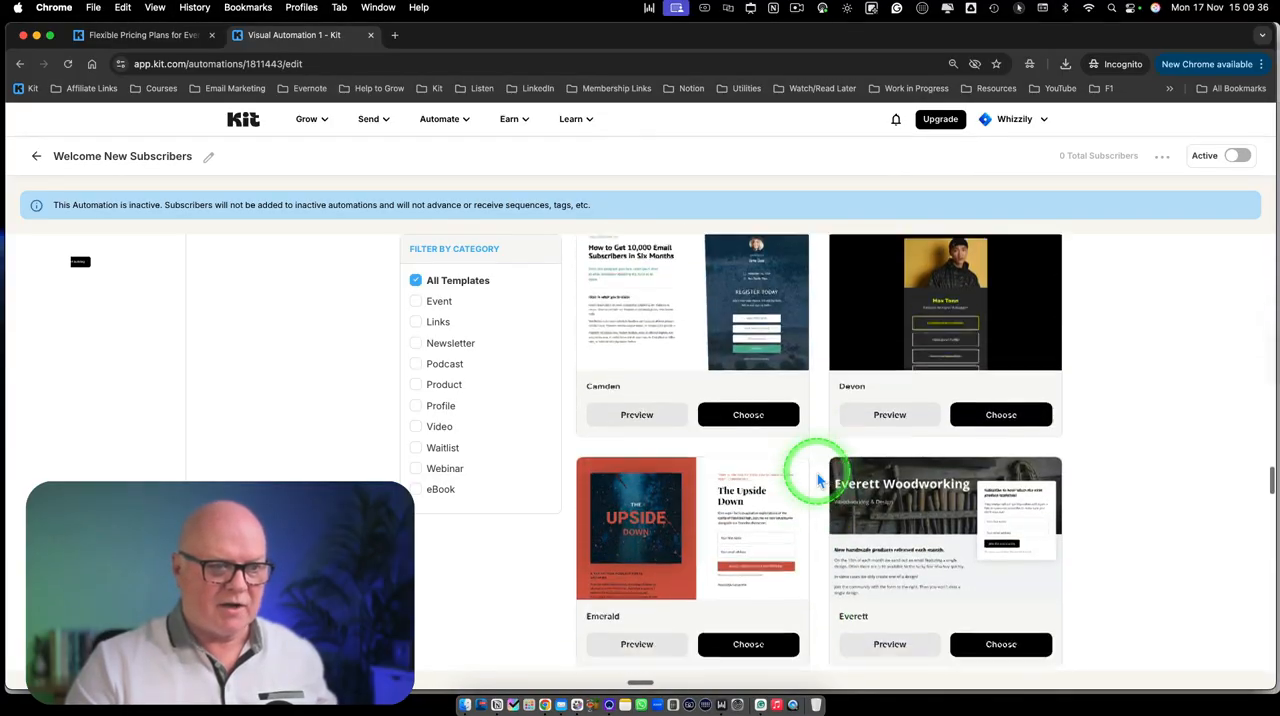
pyautogui.scroll(-2, 817, 481)
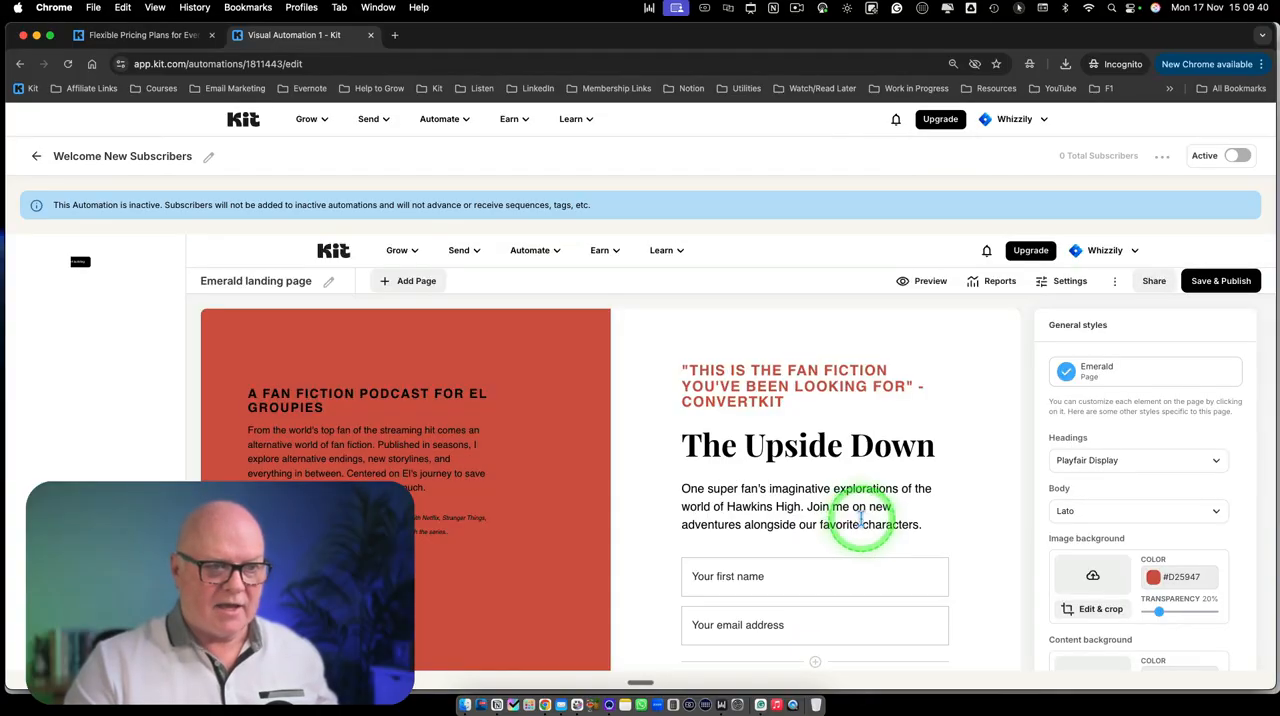
# Look over the Emerald landing page and activate the Welcome New Subscribers automation
pyautogui.scroll(-3, 820, 530)
pyautogui.scroll(3, 820, 527)
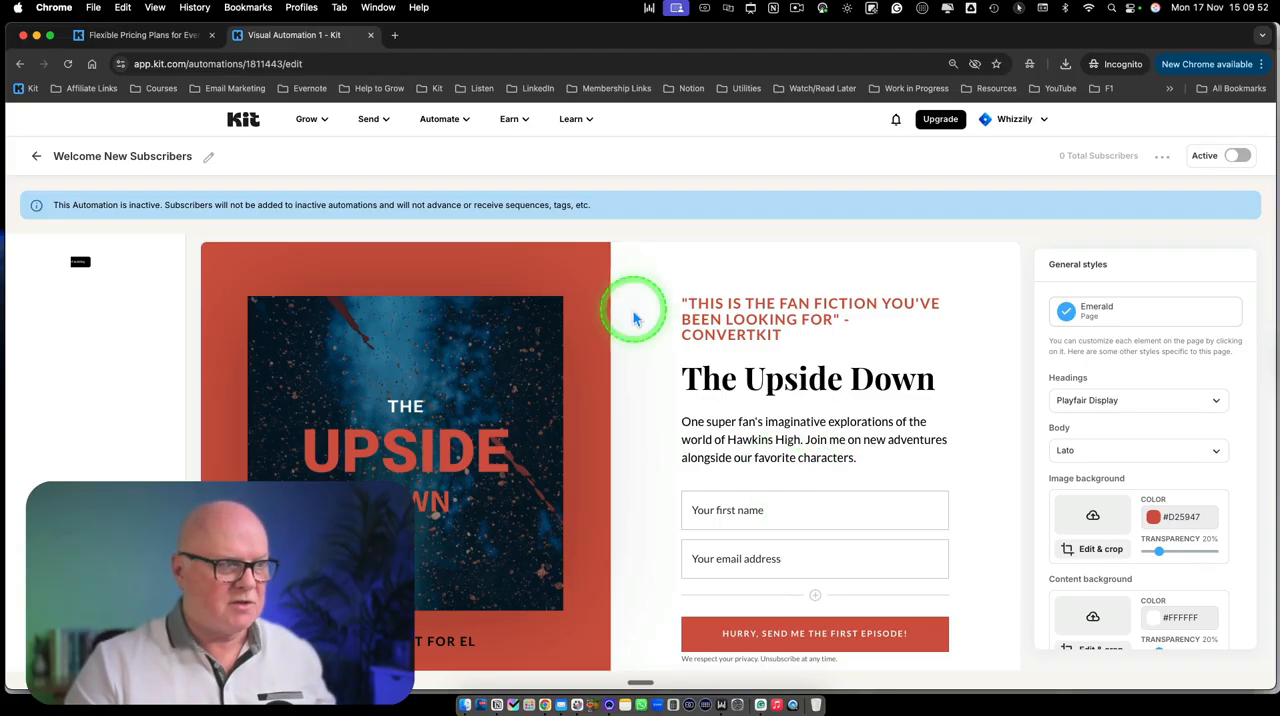
pyautogui.scroll(-3, 825, 413)
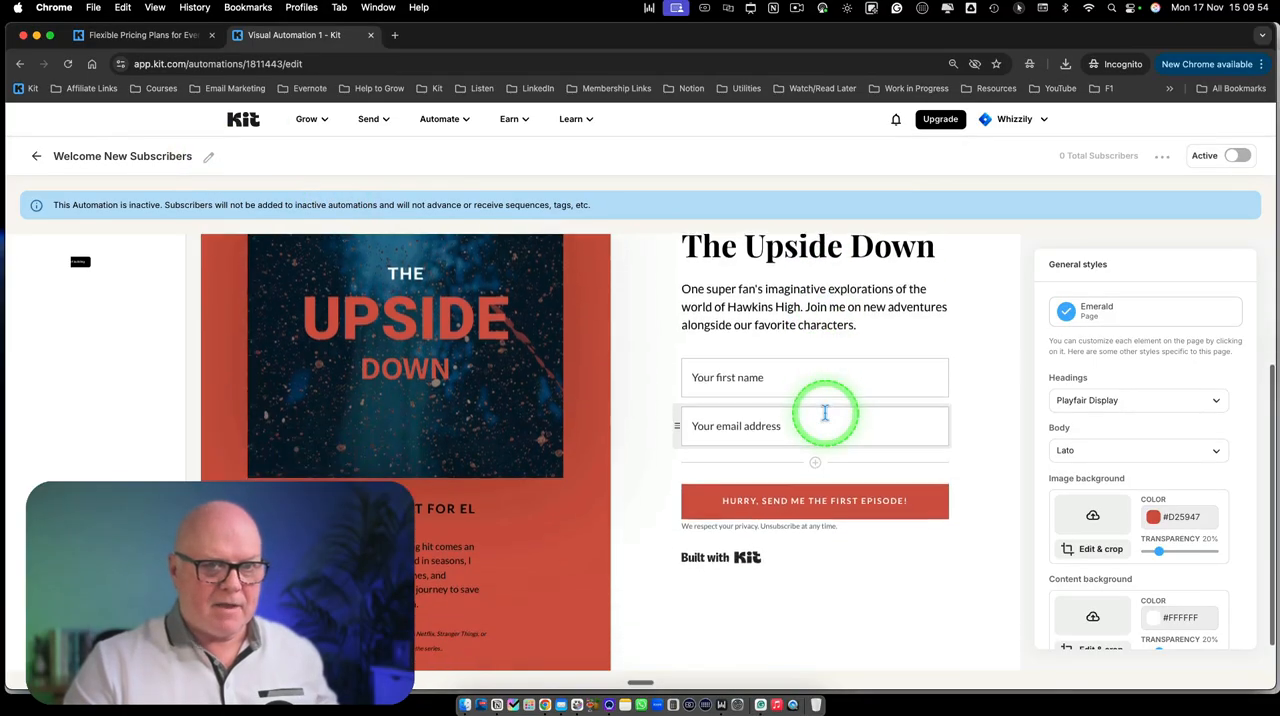
pyautogui.scroll(-1, 825, 413)
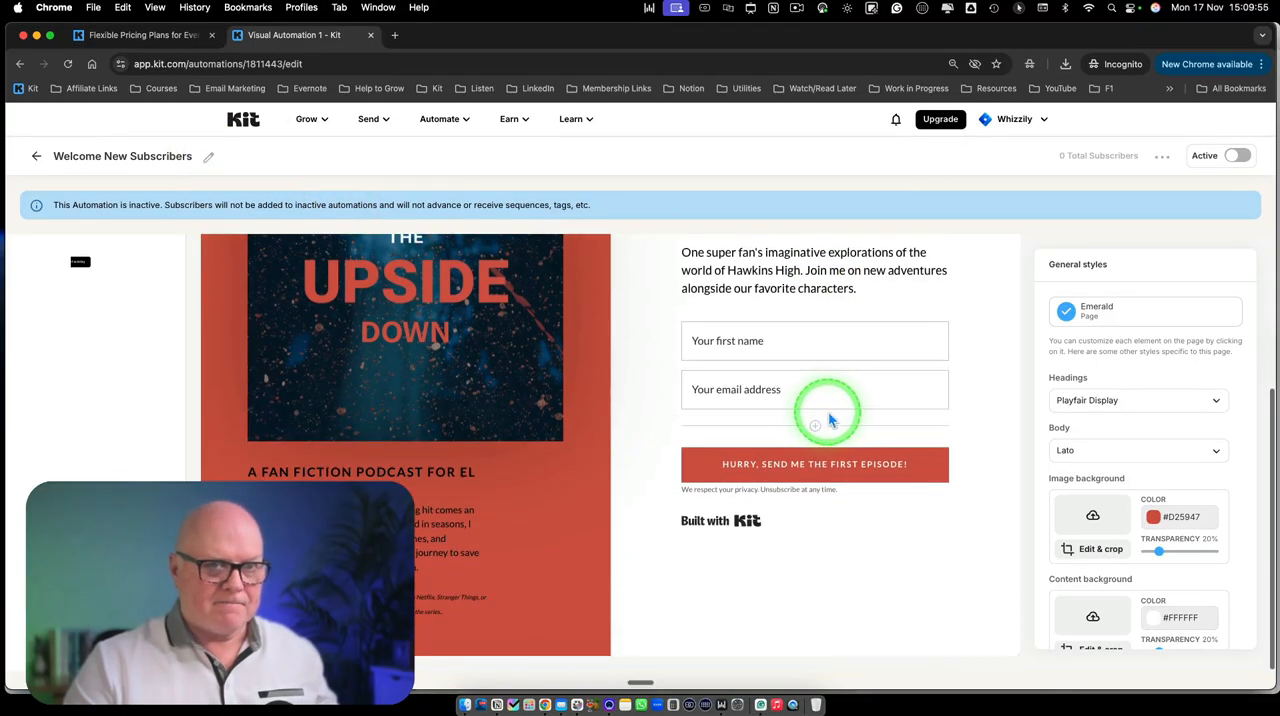
pyautogui.click(1237, 158)
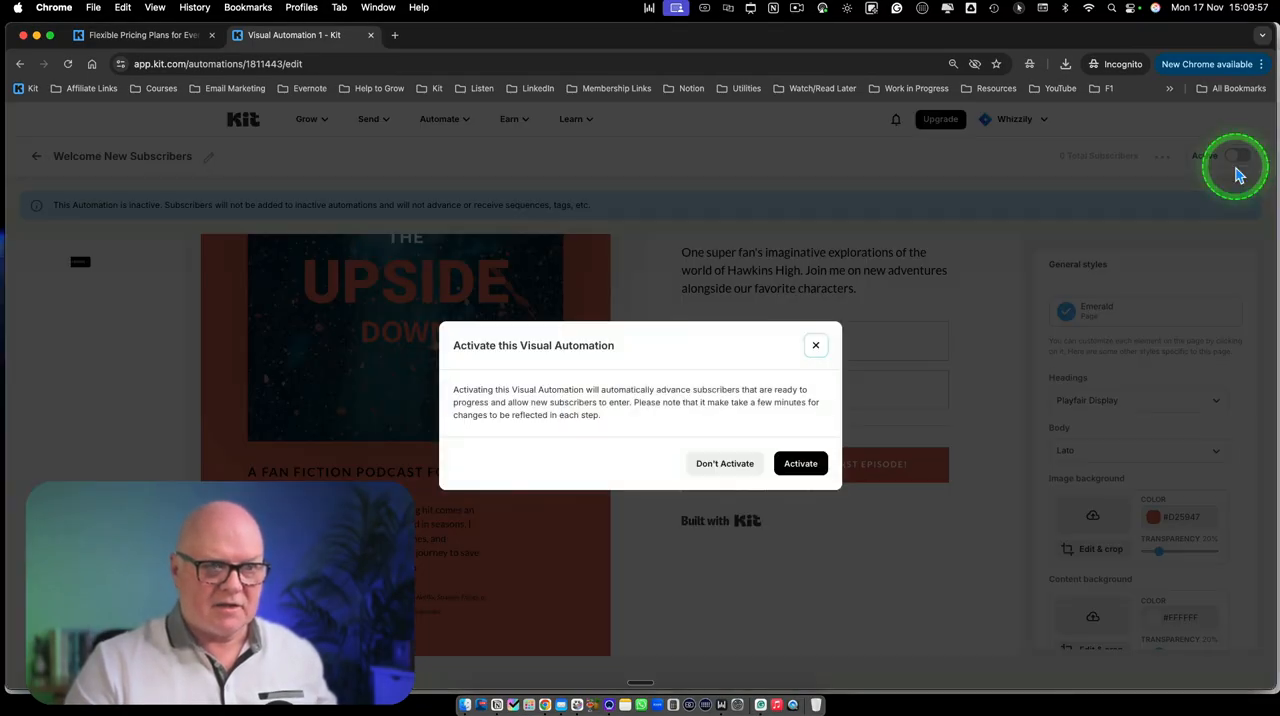
pyautogui.click(815, 466)
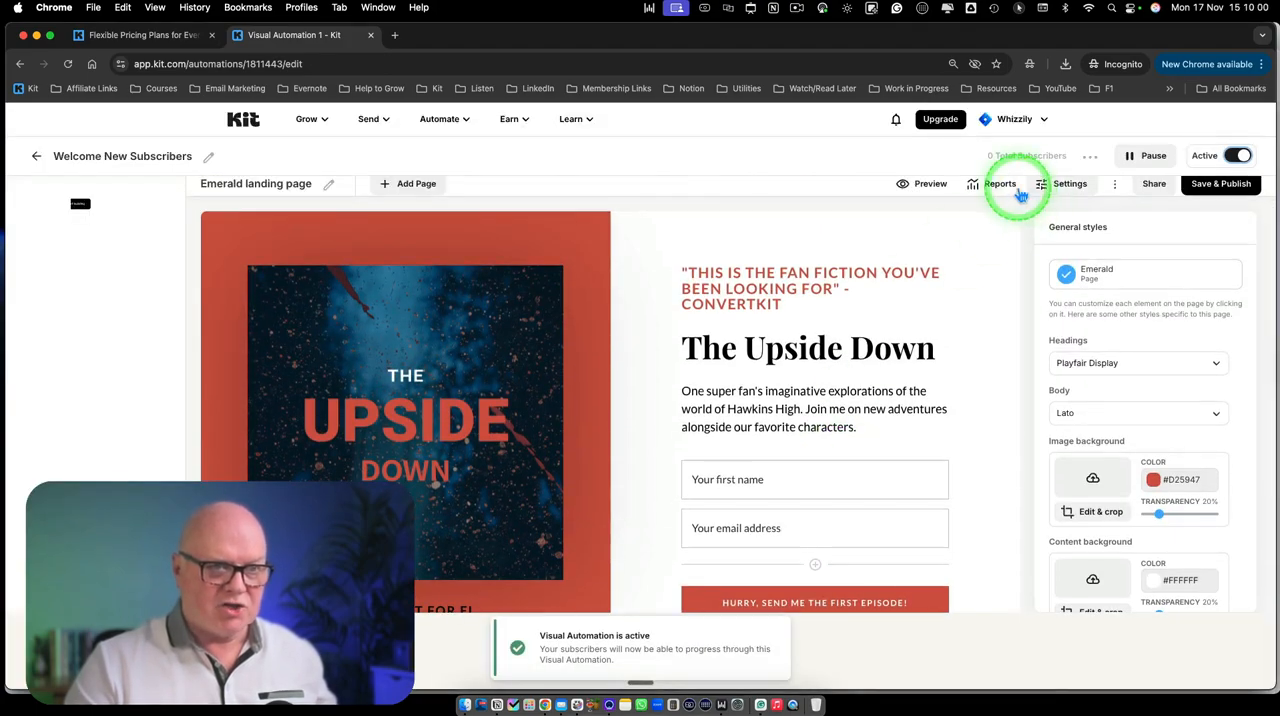
# Preview the Emerald landing page, and save and publish it as the automation's entry point
pyautogui.click(917, 188)
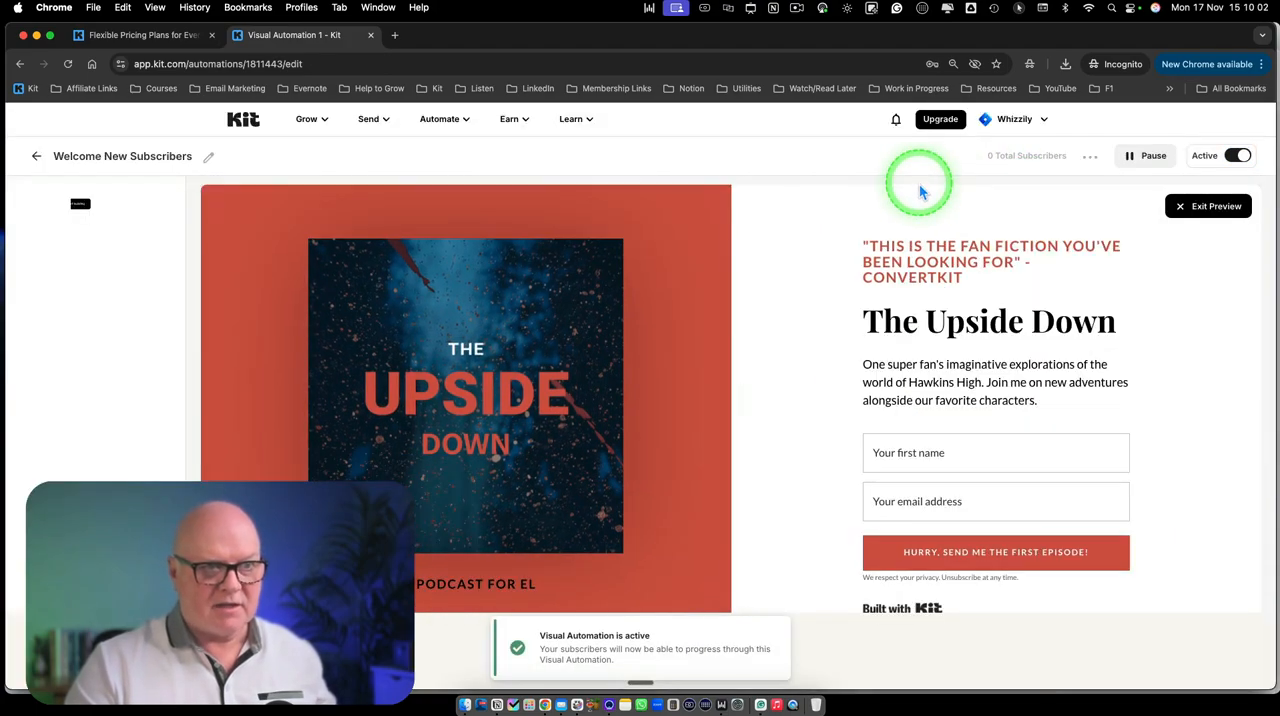
pyautogui.click(1208, 206)
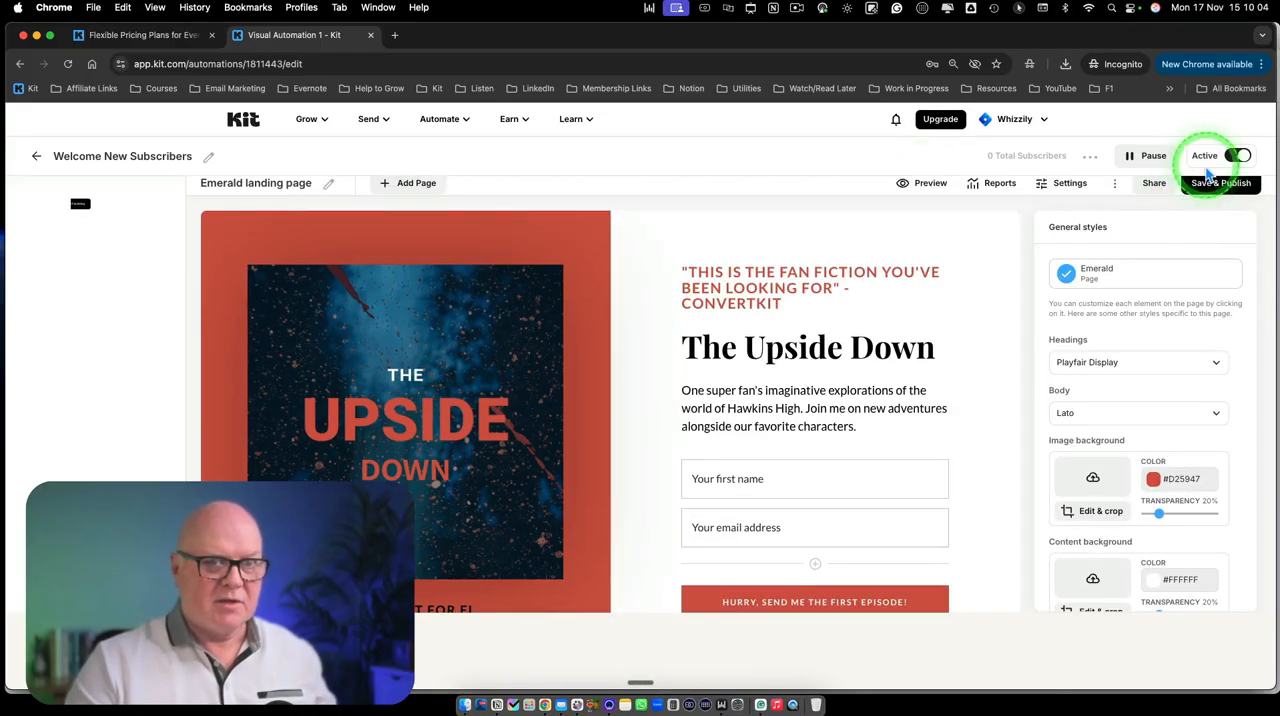
pyautogui.click(1215, 222)
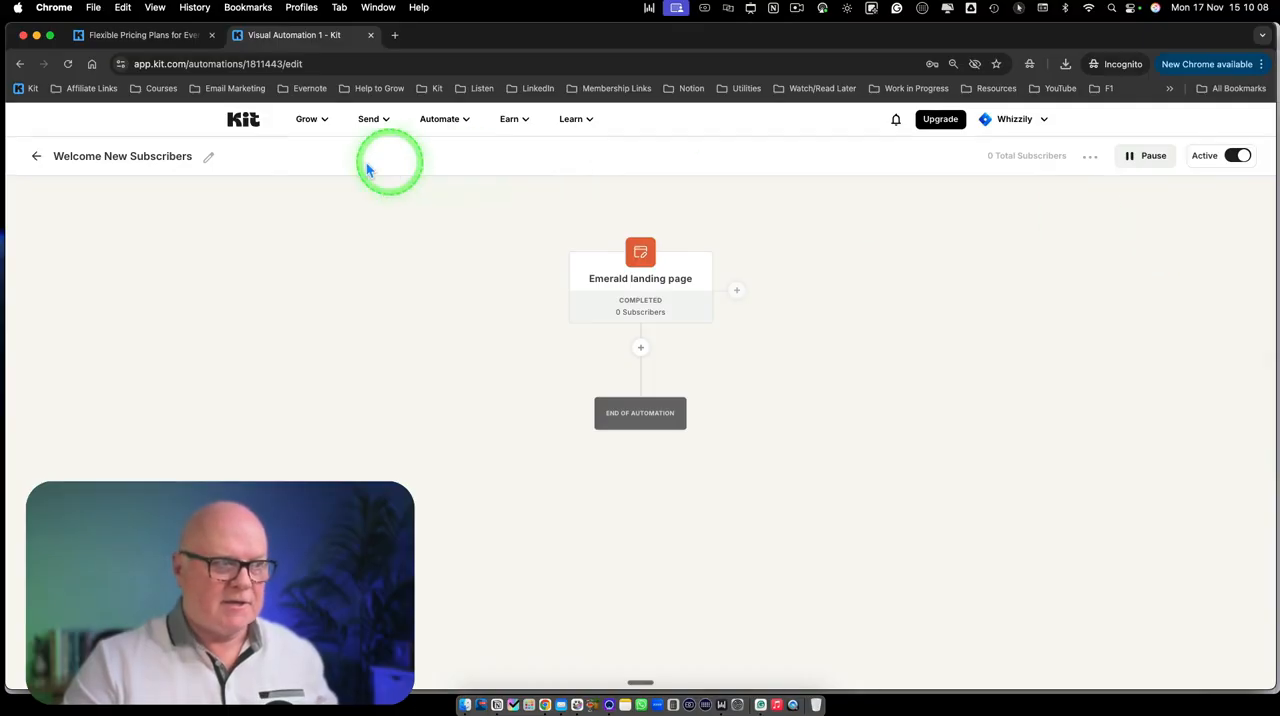
# Edit the Emerald landing page step, rename the page as Get Gym-Confident, and return to the automation overview
pyautogui.moveTo(649, 294)
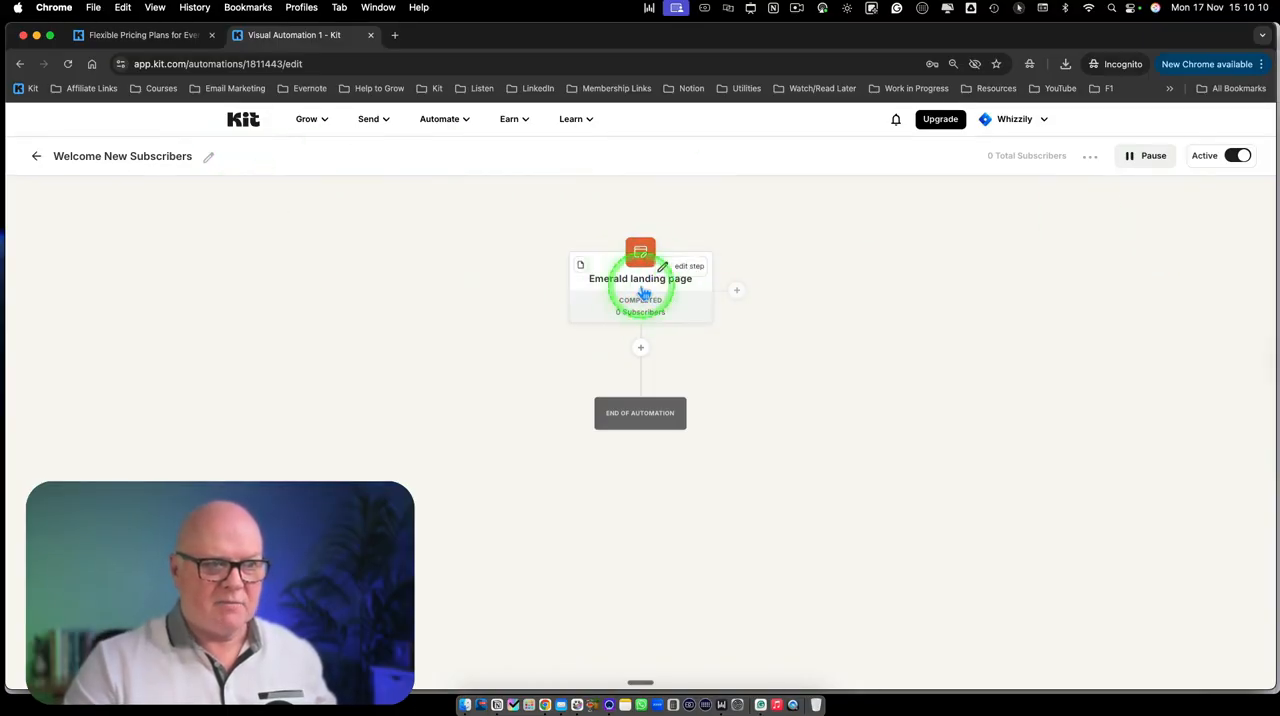
pyautogui.click(689, 267)
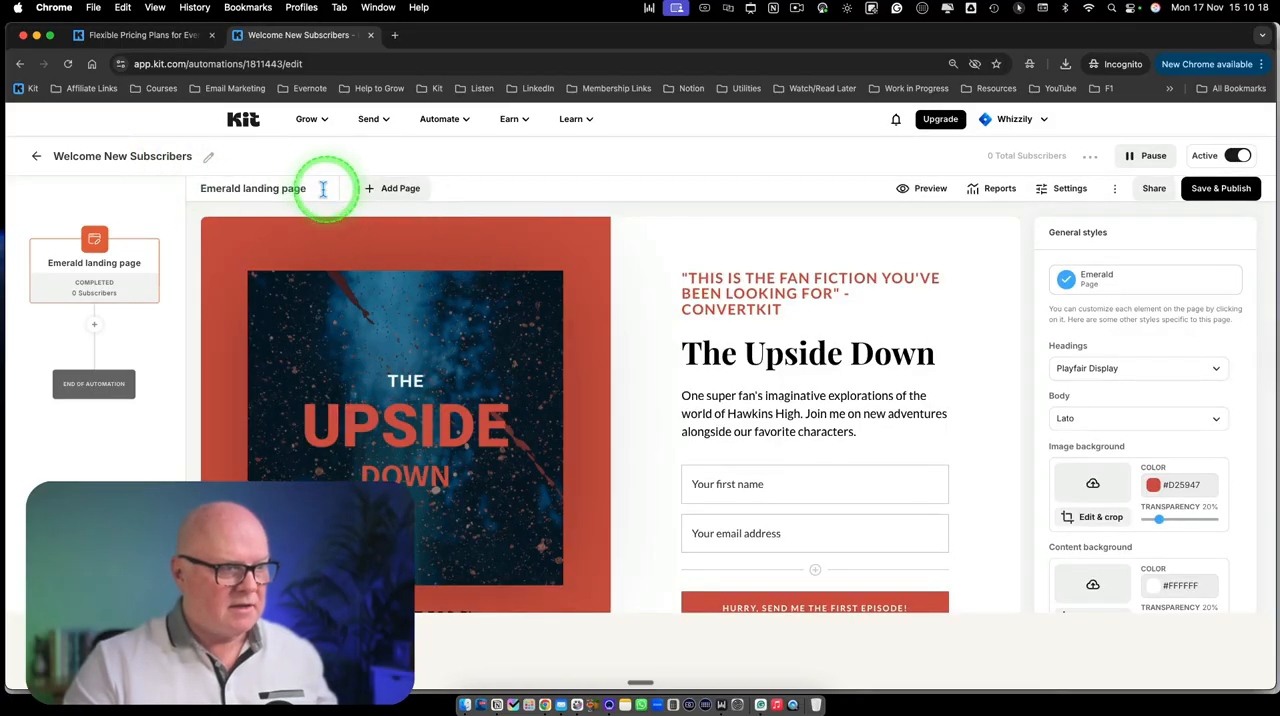
pyautogui.click(272, 188)
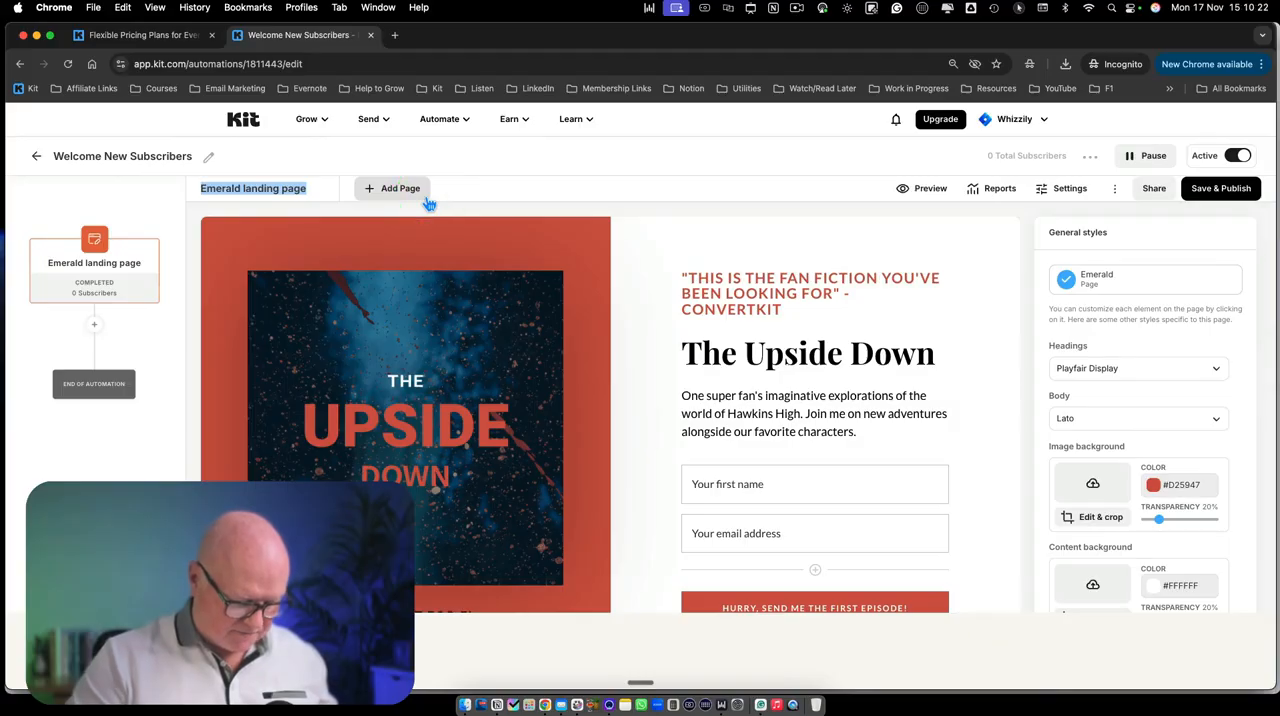
pyautogui.write('F')
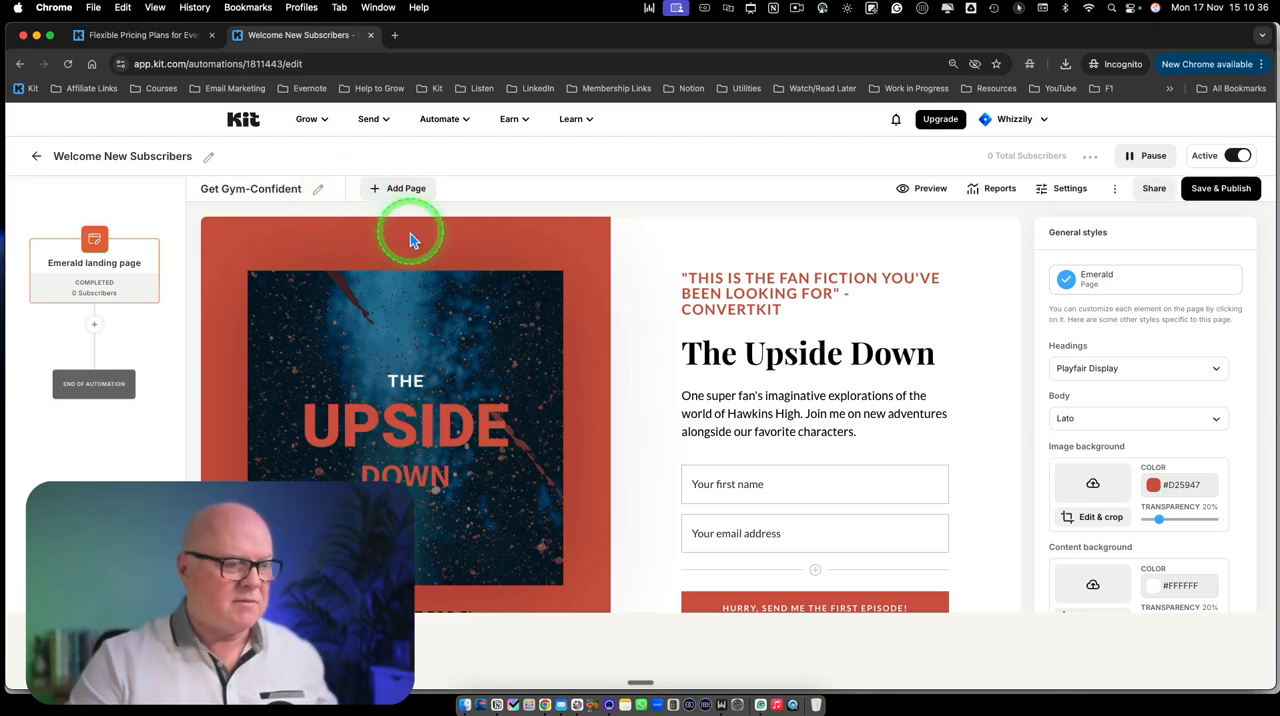
pyautogui.click(171, 314)
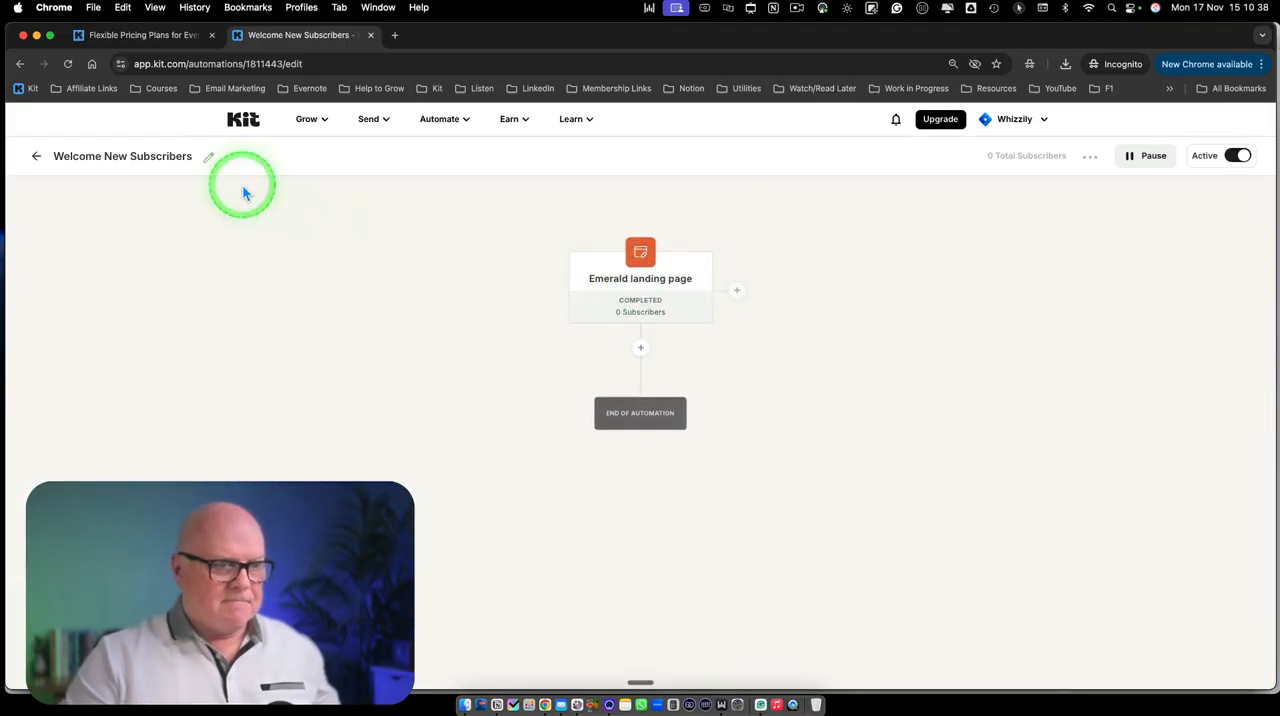
# Refresh the automation and add an email sequence action below Get Gym-Confident, creating a new sequence named Welcome New Subscribers
pyautogui.click(67, 63)
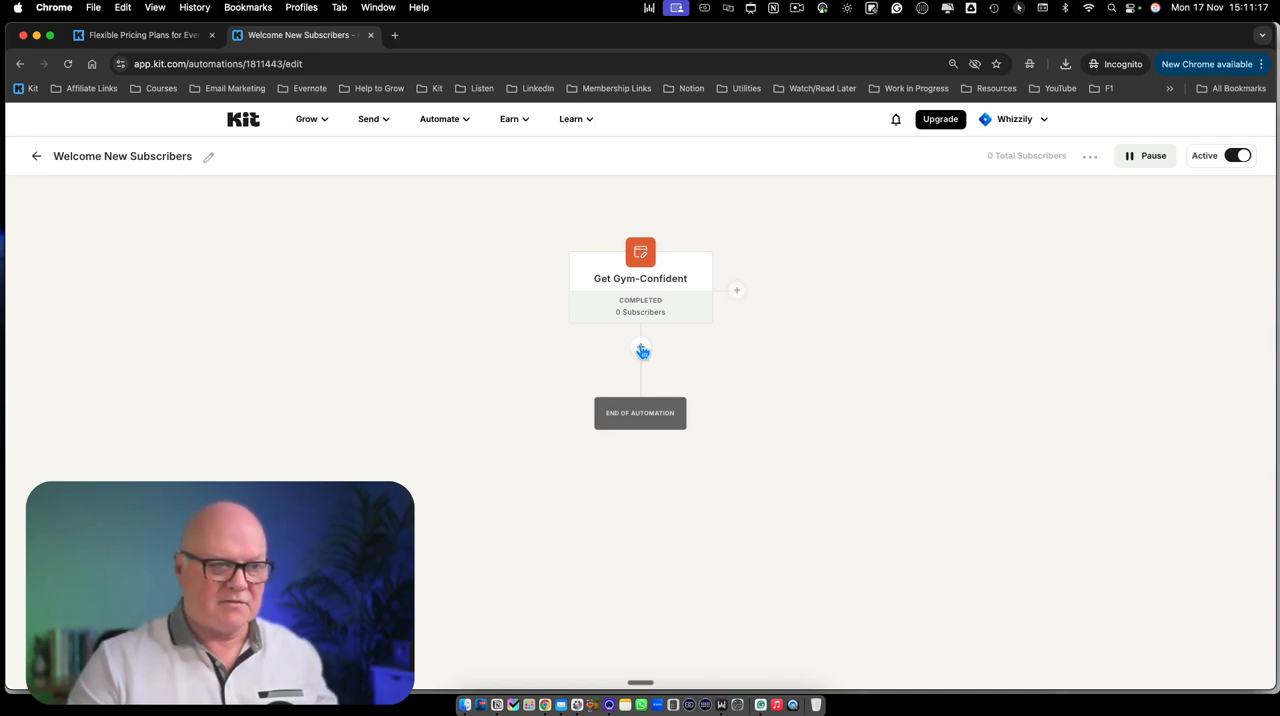
pyautogui.click(641, 349)
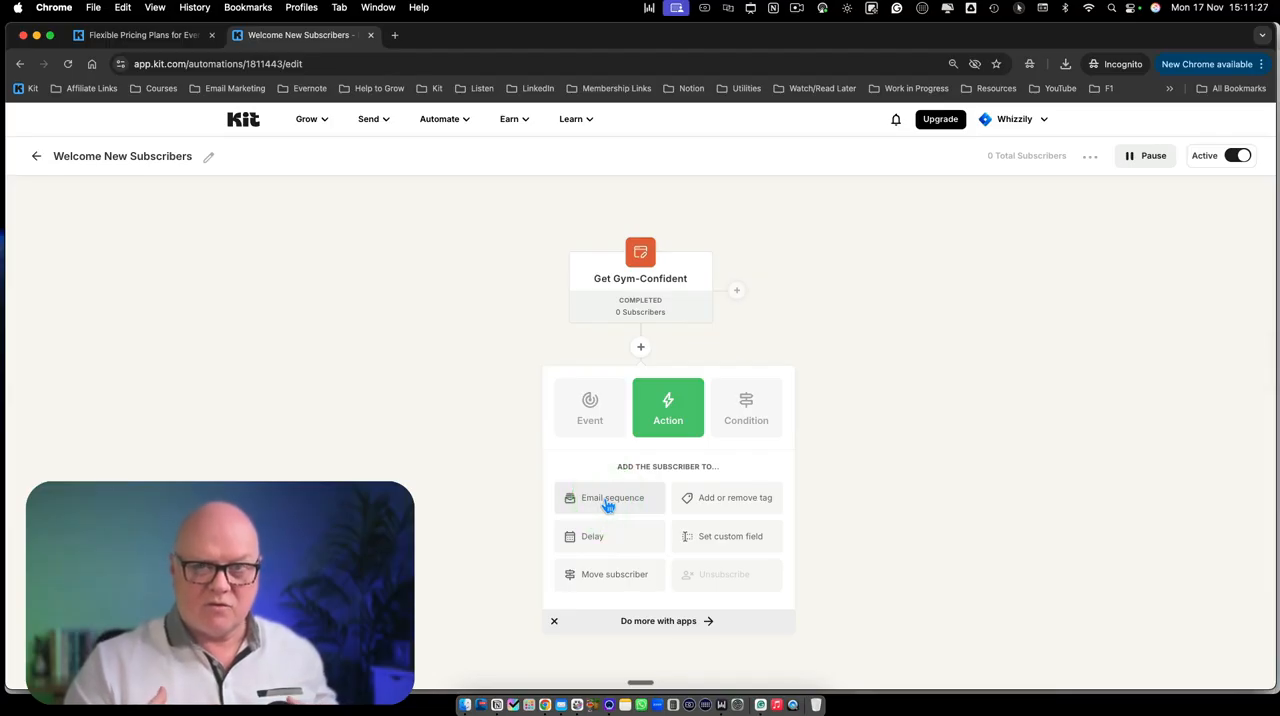
pyautogui.click(607, 503)
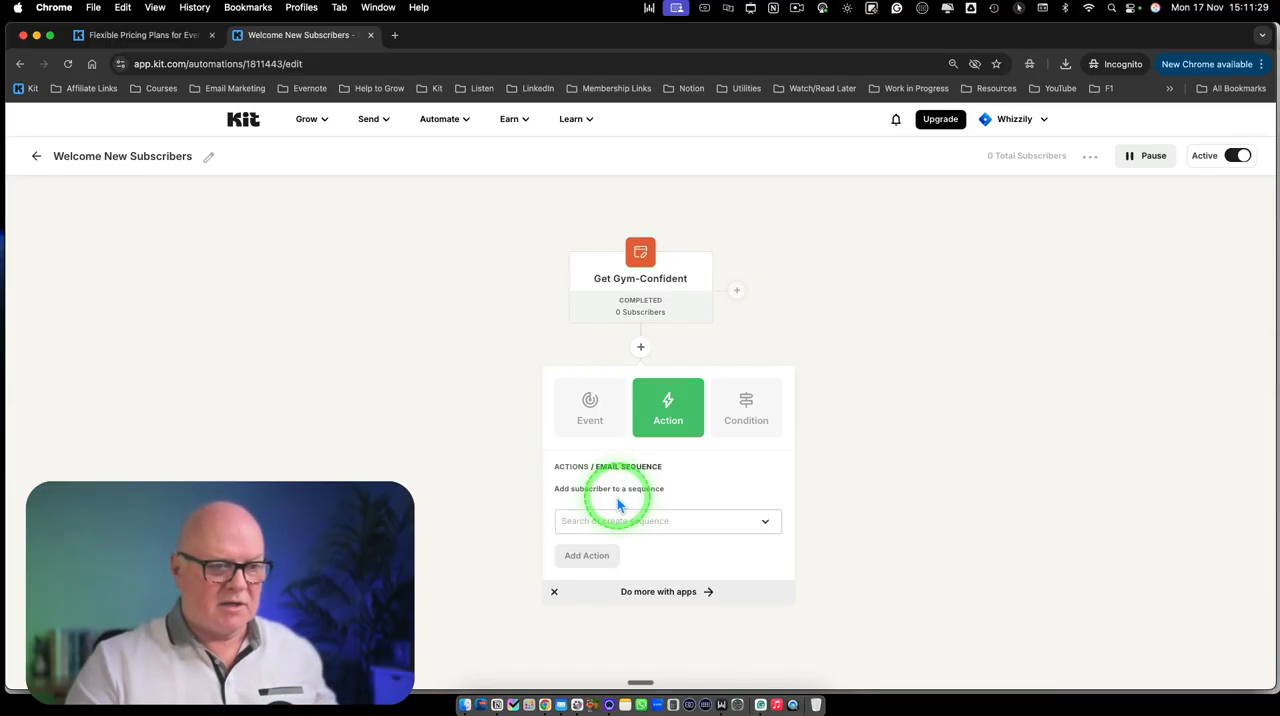
pyautogui.click(632, 521)
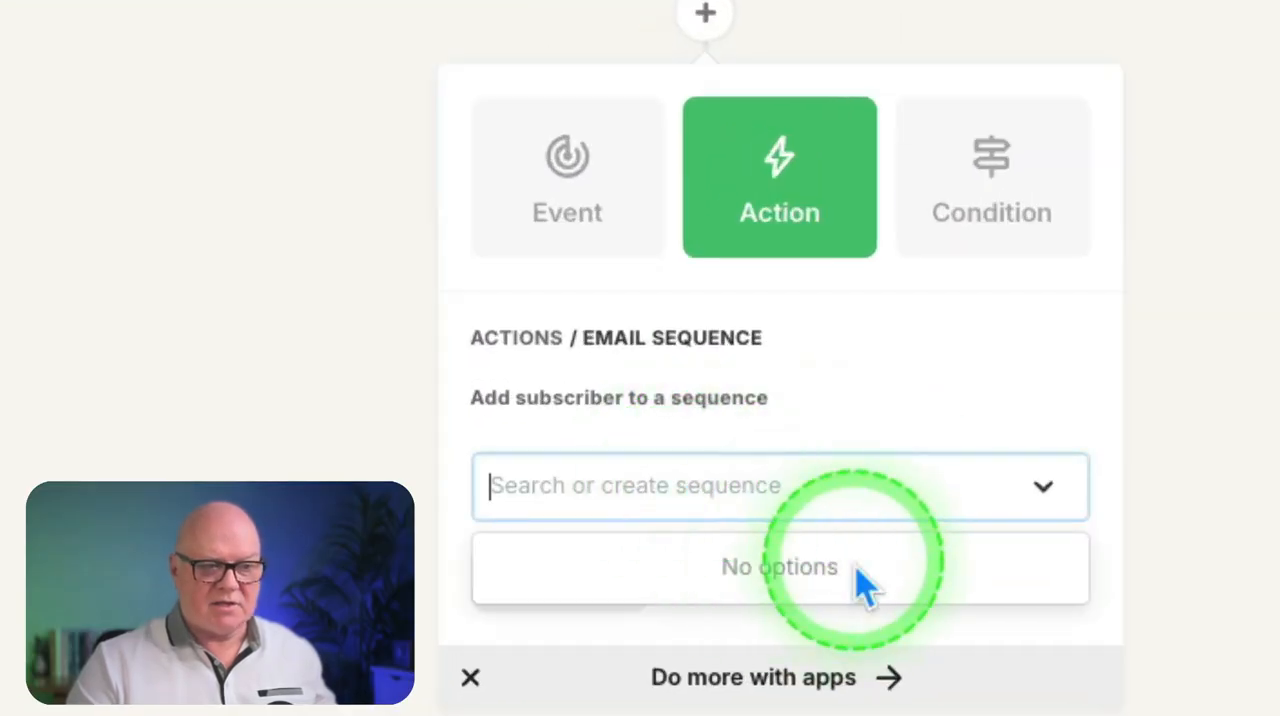
pyautogui.click(834, 505)
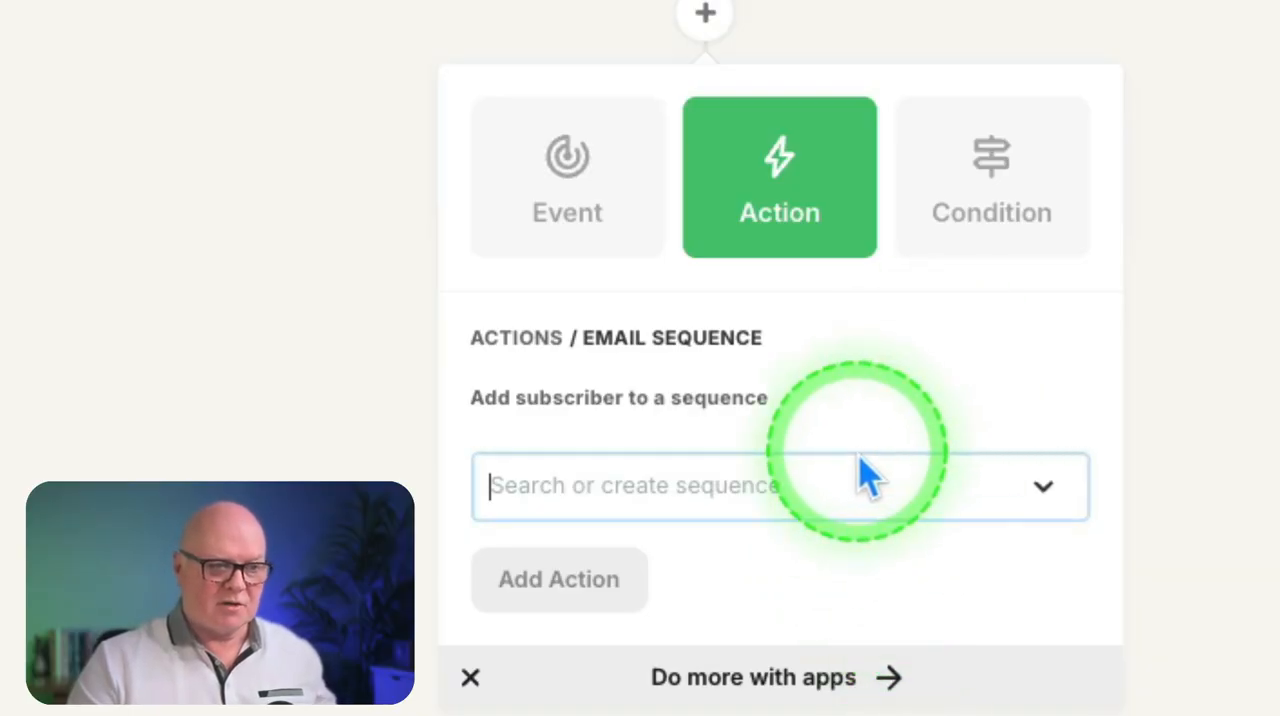
pyautogui.click(928, 505)
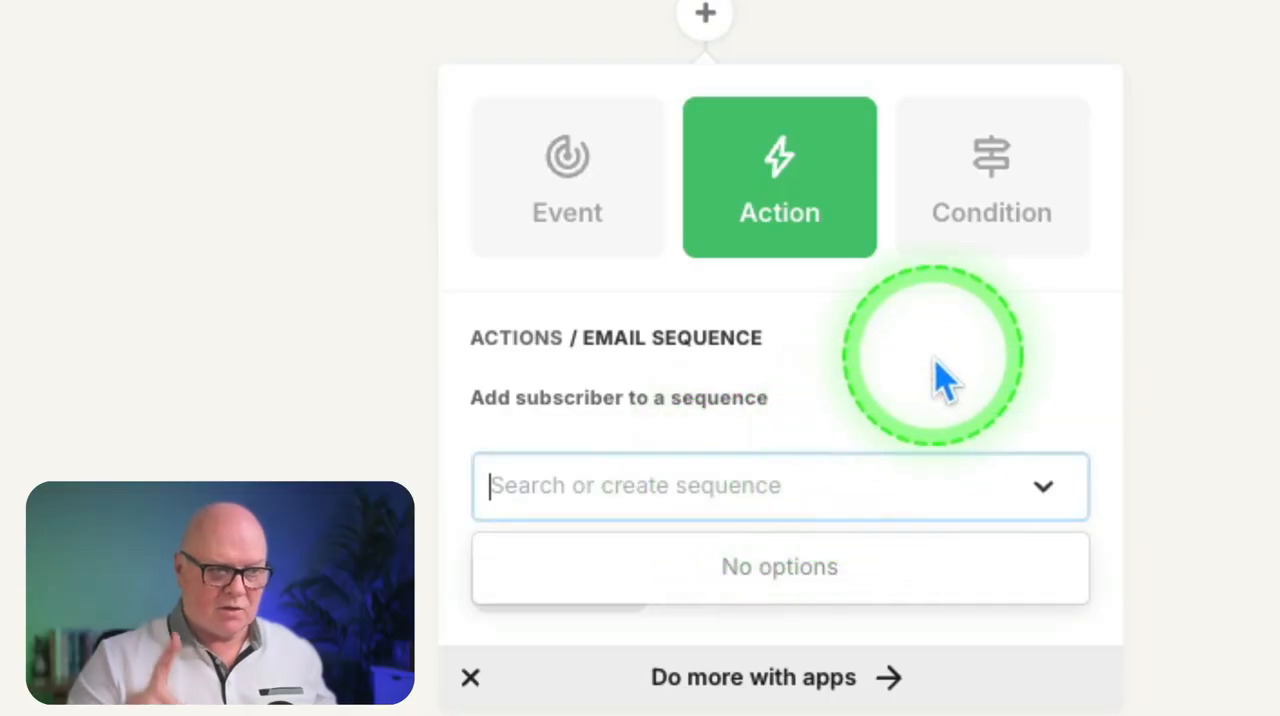
pyautogui.write('Welcome New Subscribers')
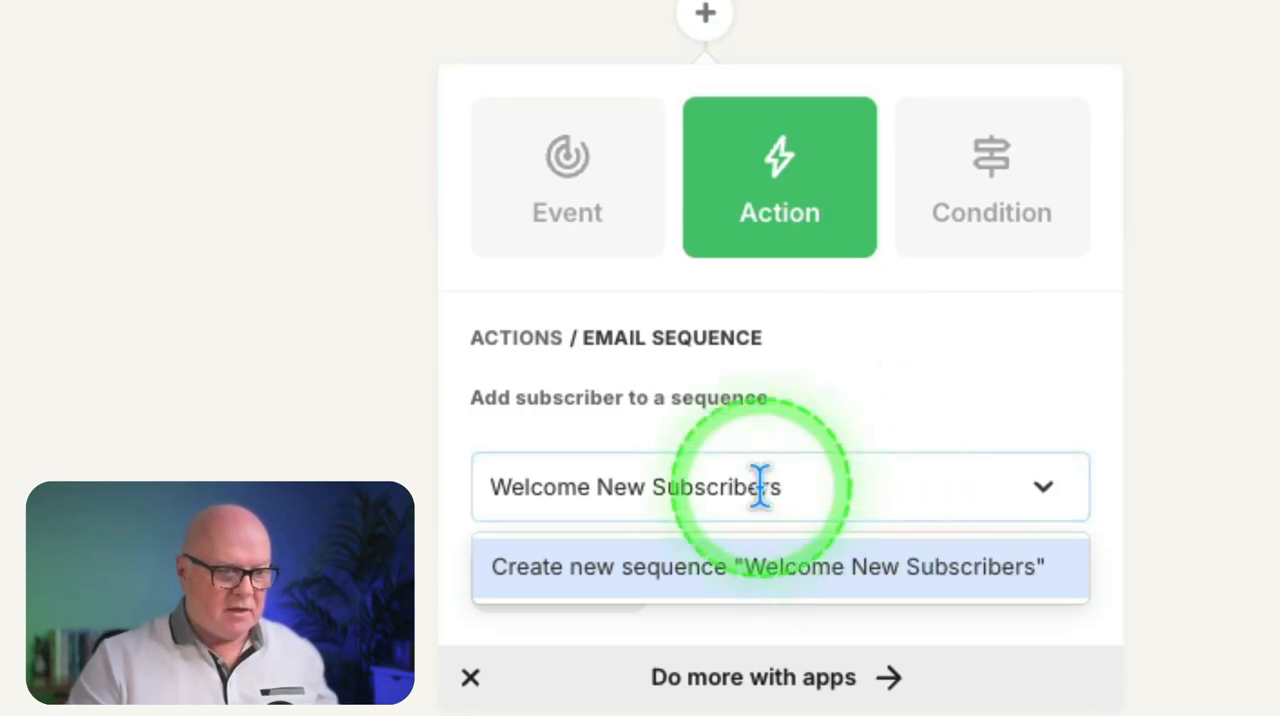
pyautogui.click(709, 572)
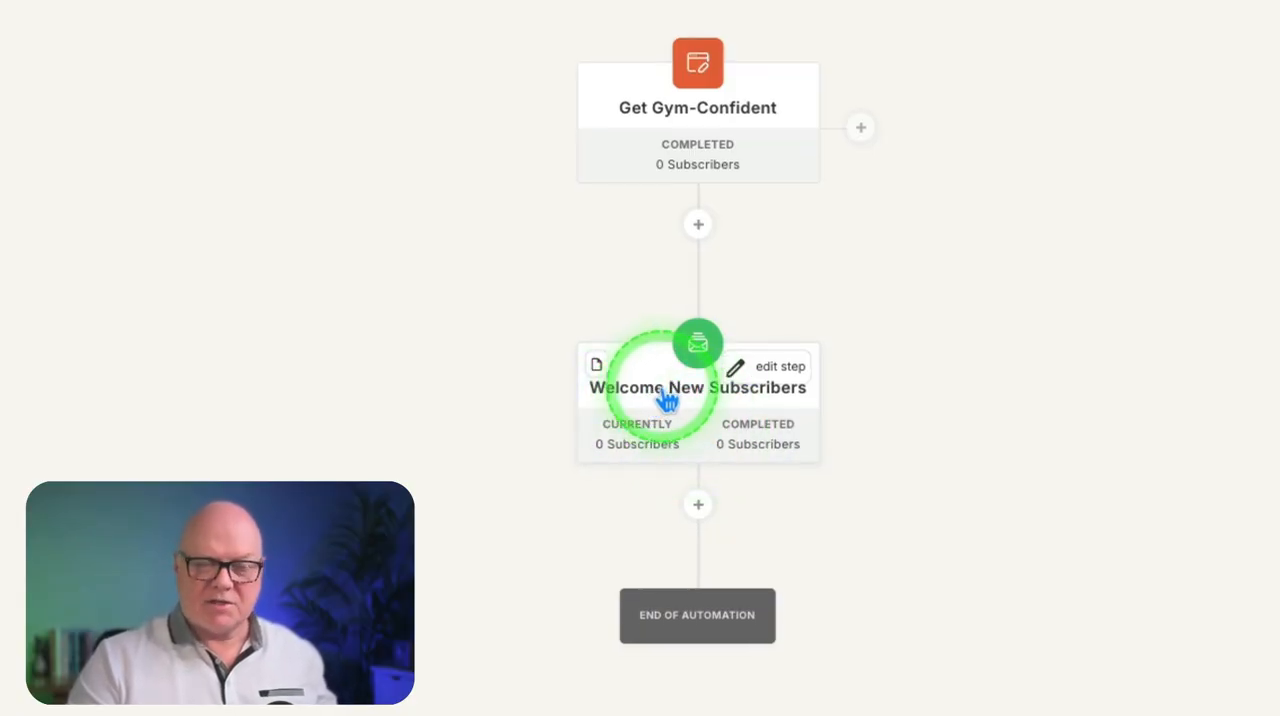
# Open the Welcome New Subscribers sequence and clear the placeholder body text of its first email
pyautogui.click(655, 400)
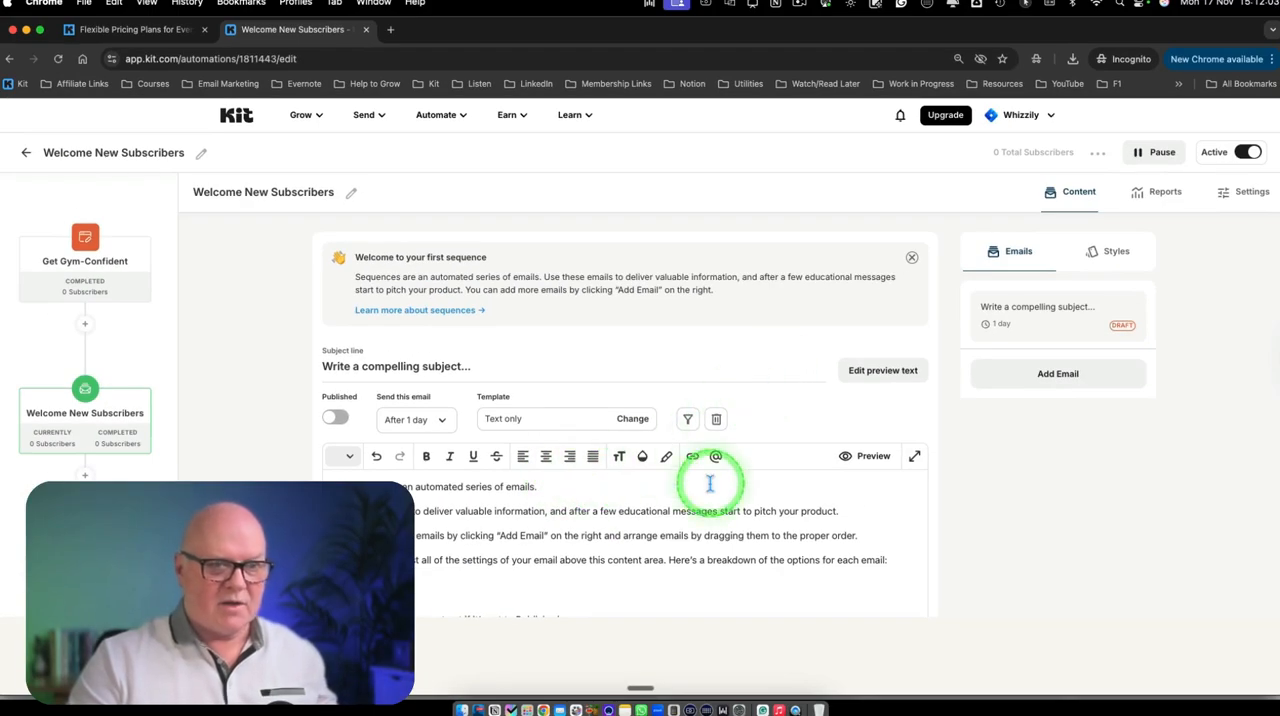
pyautogui.scroll(-2, 709, 486)
pyautogui.scroll(2, 709, 486)
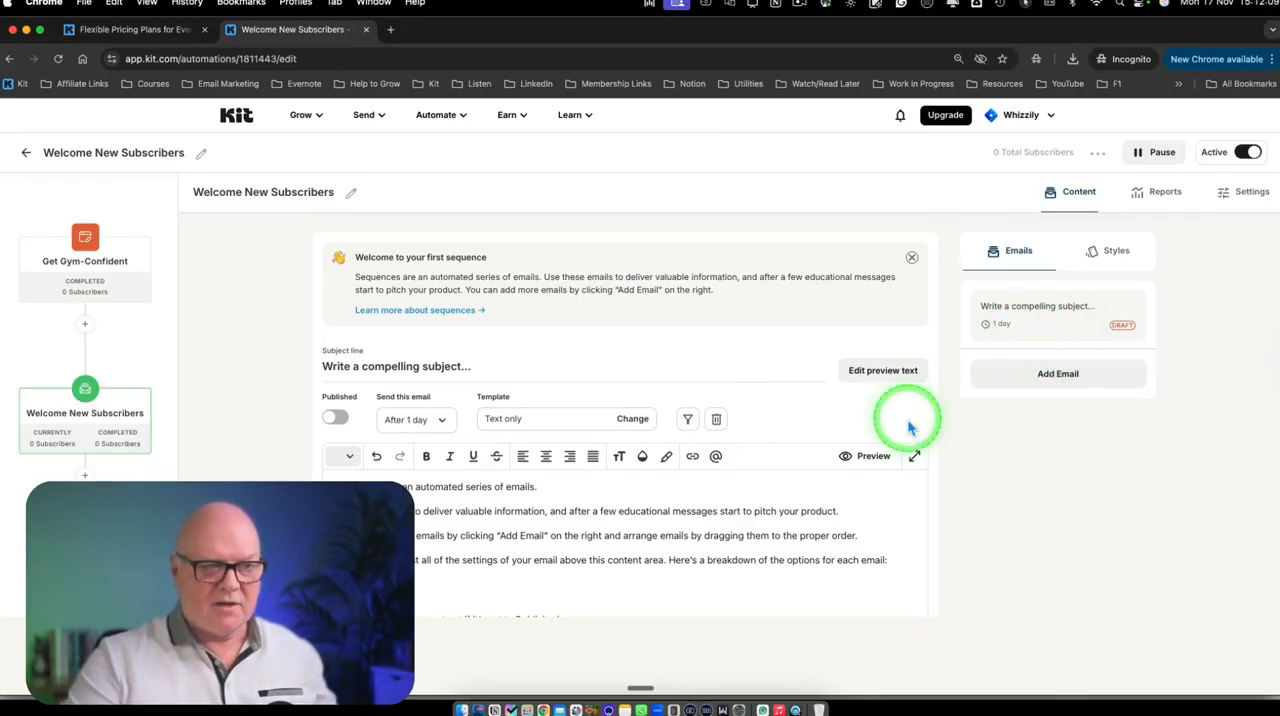
pyautogui.scroll(-3, 603, 517)
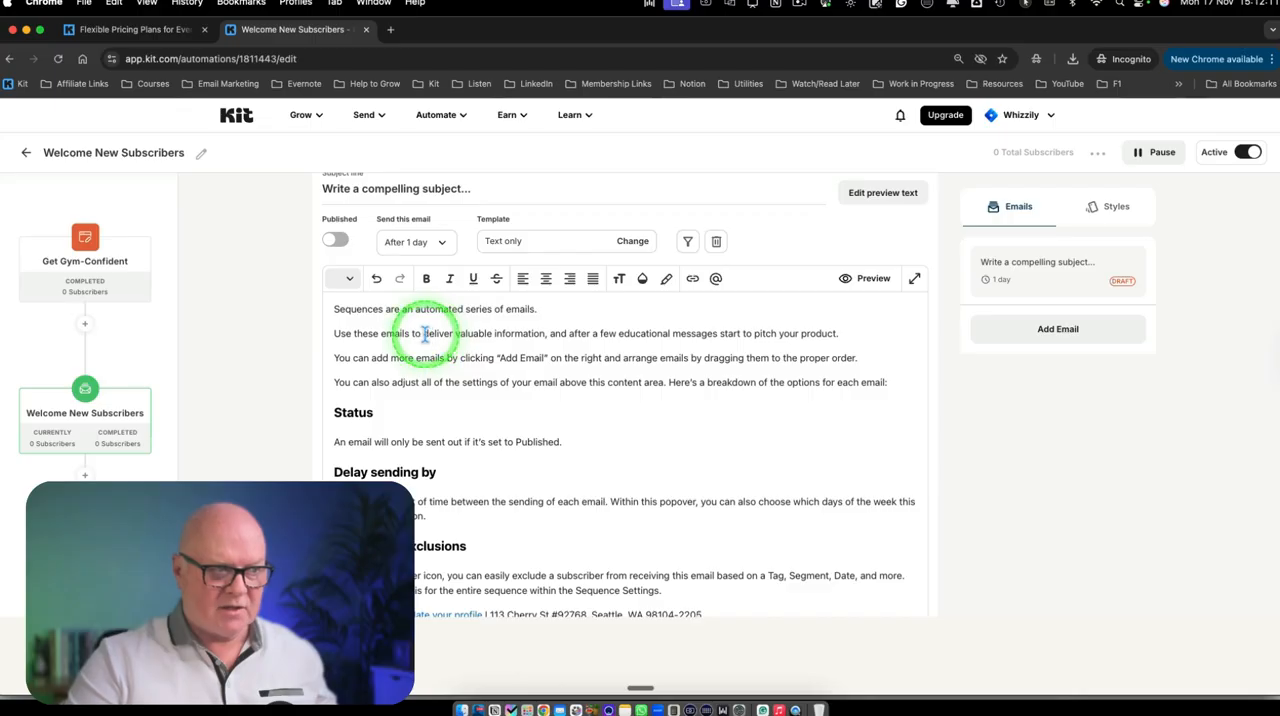
pyautogui.tripleClick(443, 374)
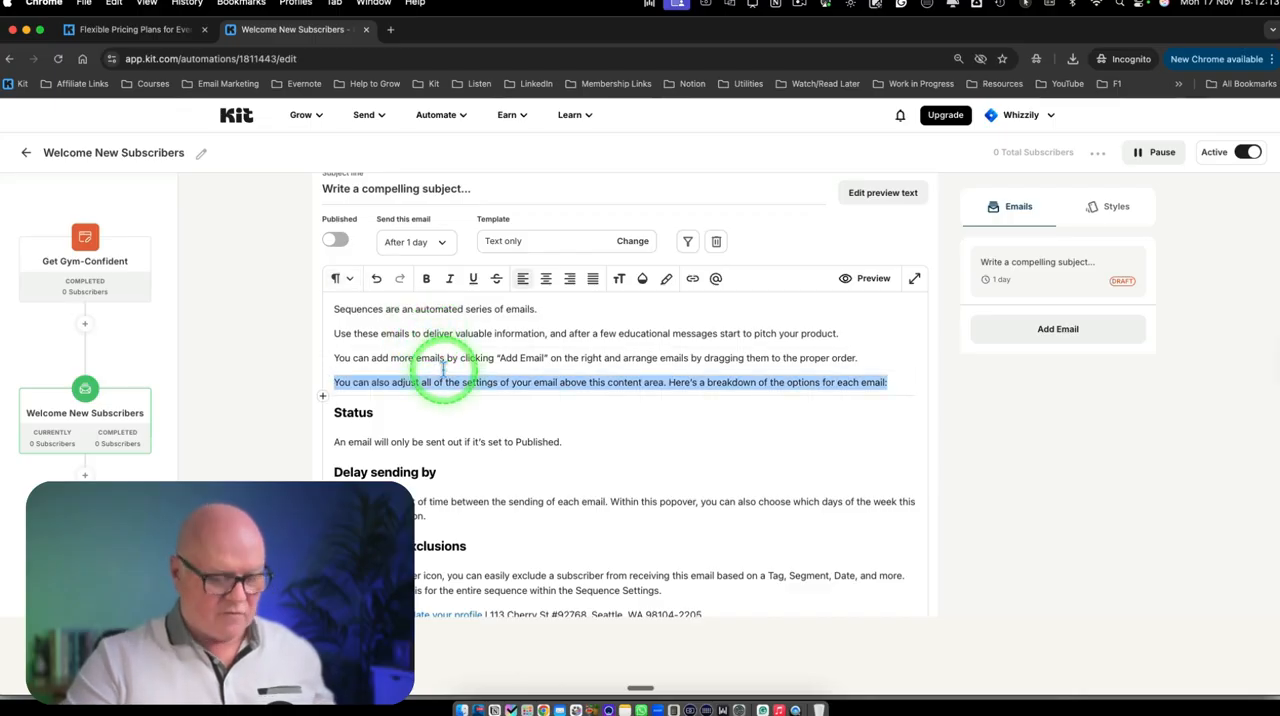
pyautogui.press('super+a')
pyautogui.press('BackSpace')
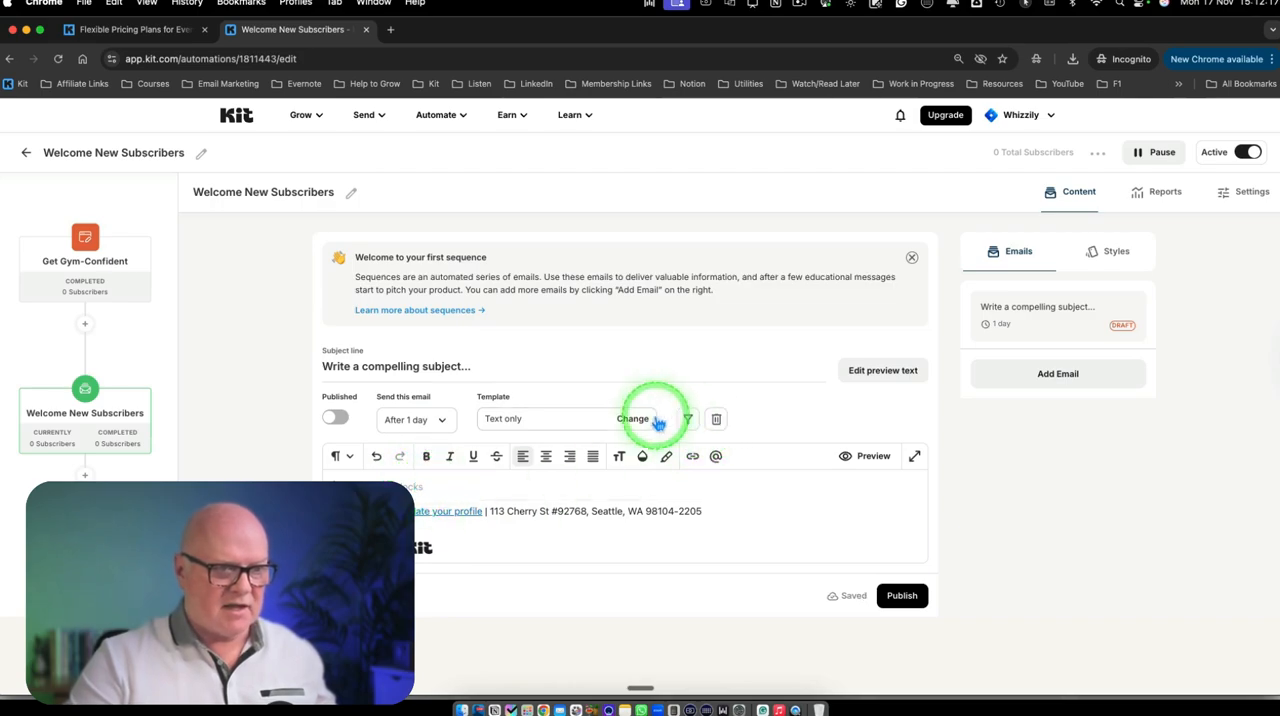
# Insert the Personalized greeting property at the start of the email body
pyautogui.click(716, 458)
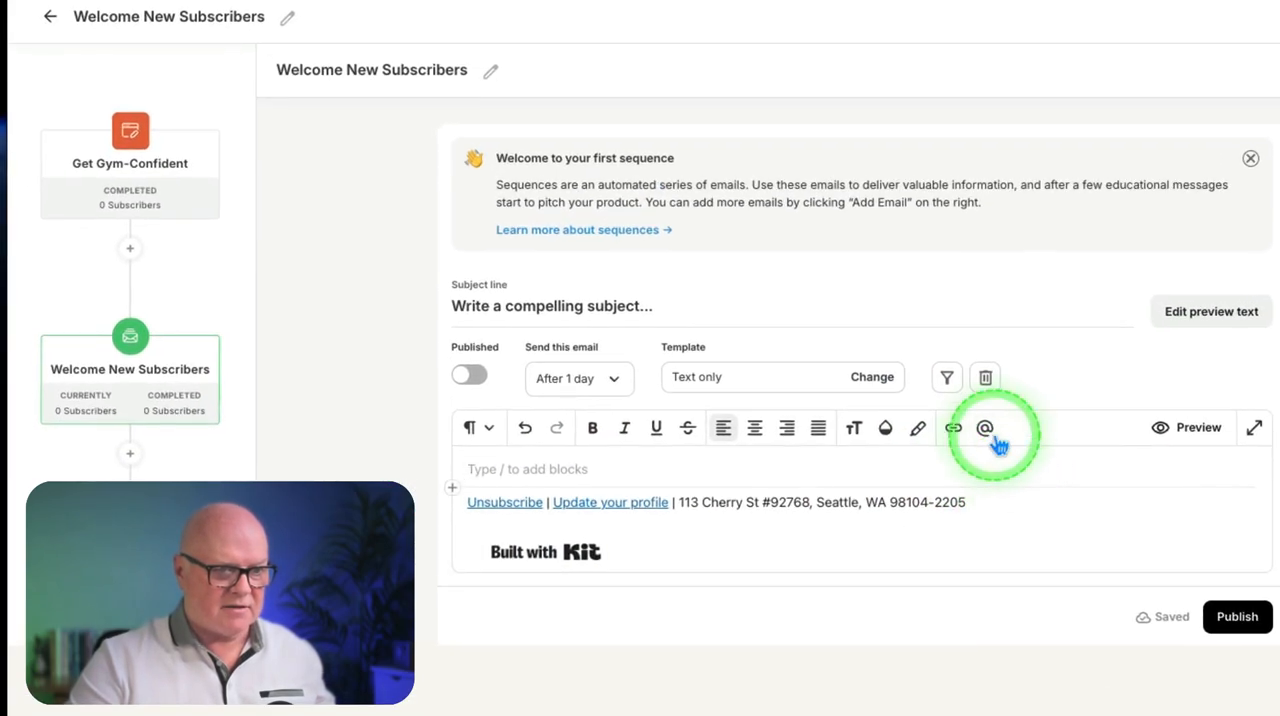
pyautogui.moveTo(717, 459)
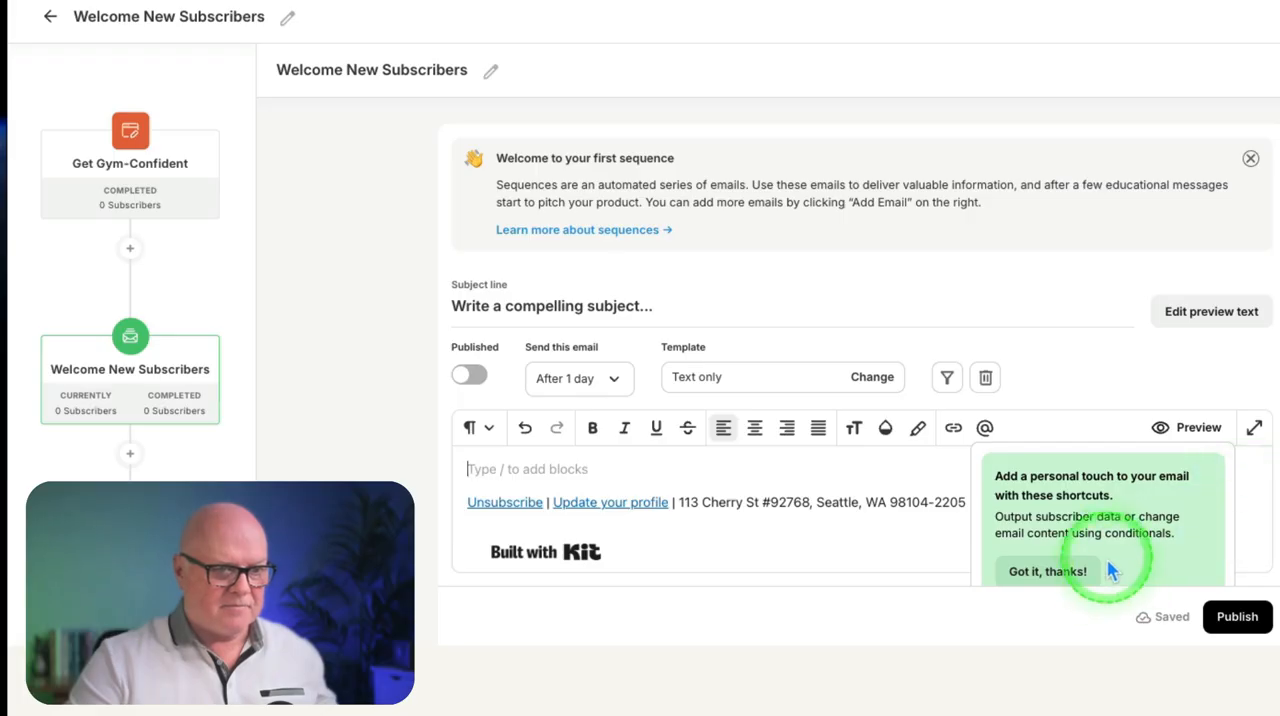
pyautogui.click(1066, 569)
pyautogui.click(1149, 491)
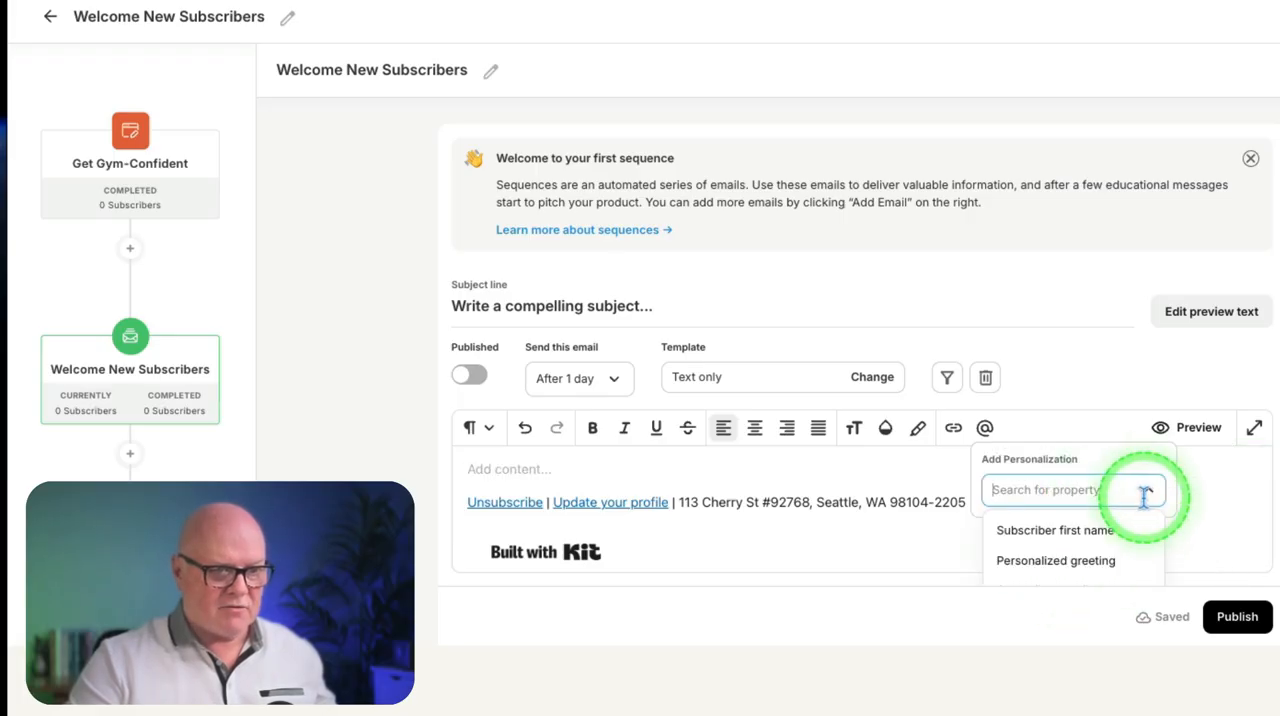
pyautogui.click(1088, 562)
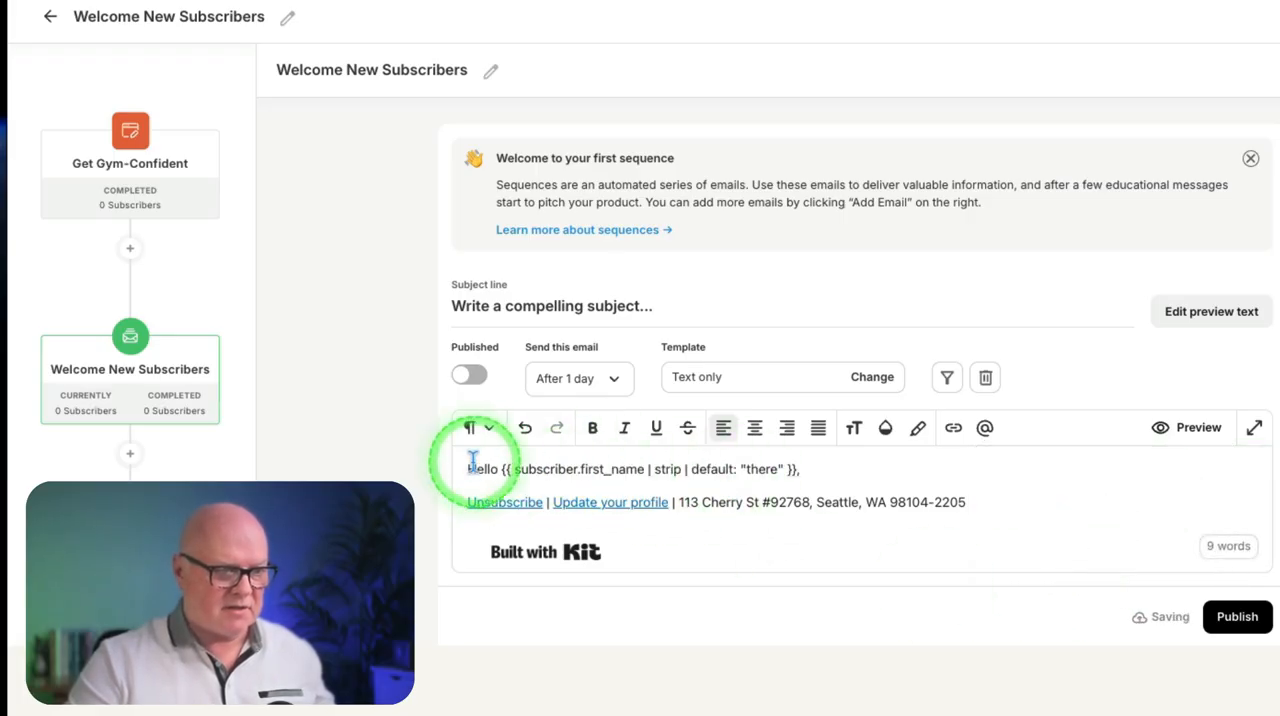
# Add the line "Welcome to my email list, it's great to have you here!" below the greeting
pyautogui.press('Return')
pyautogui.press('Return')
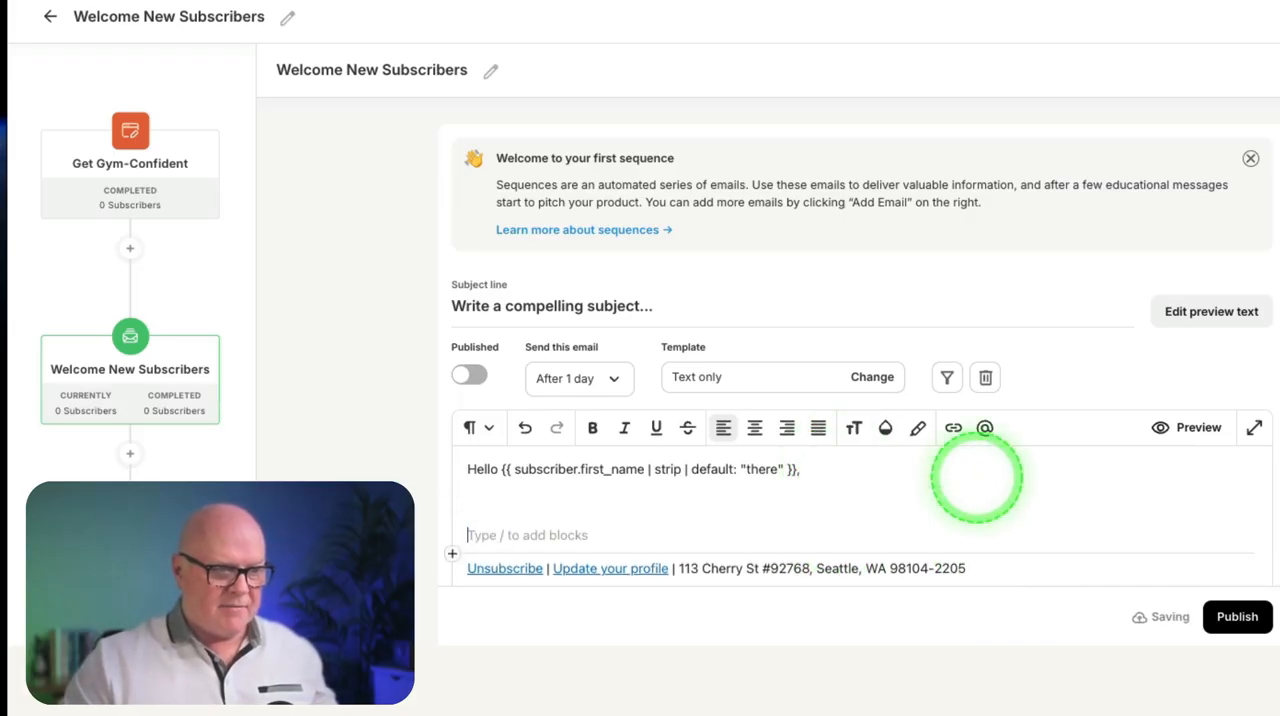
pyautogui.press('BackSpace')
pyautogui.write('Well')
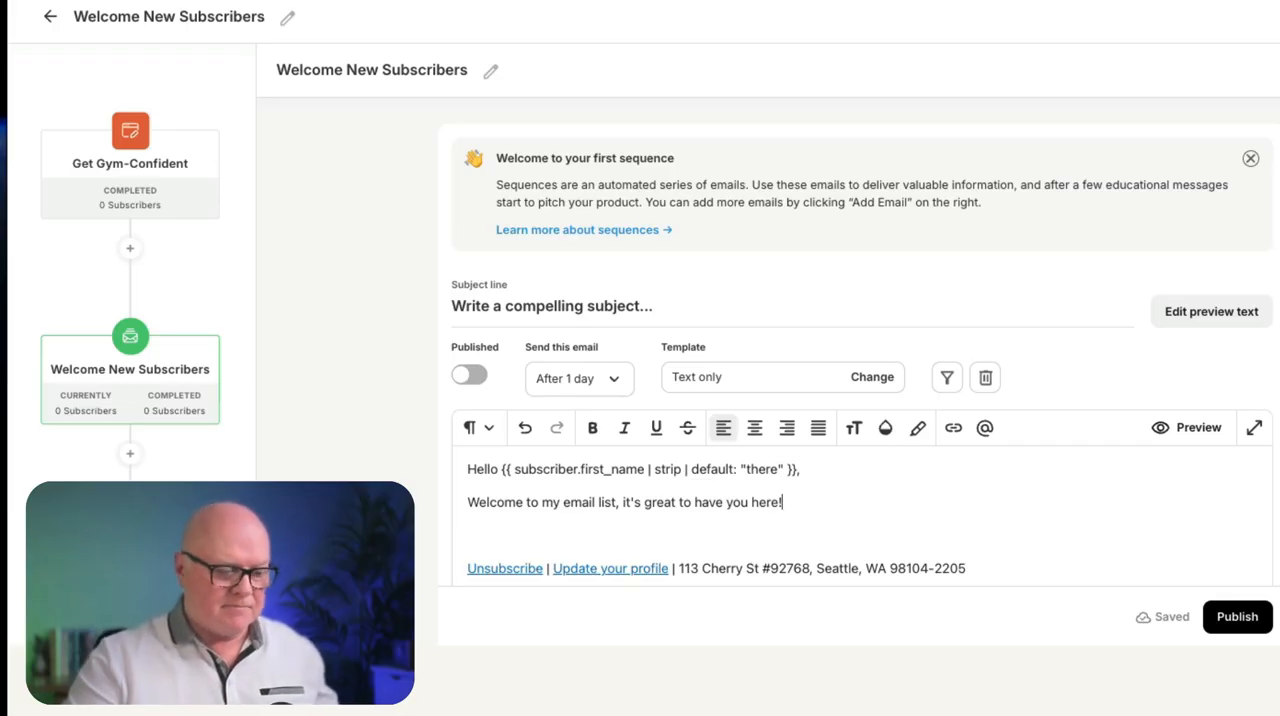
pyautogui.click(963, 492)
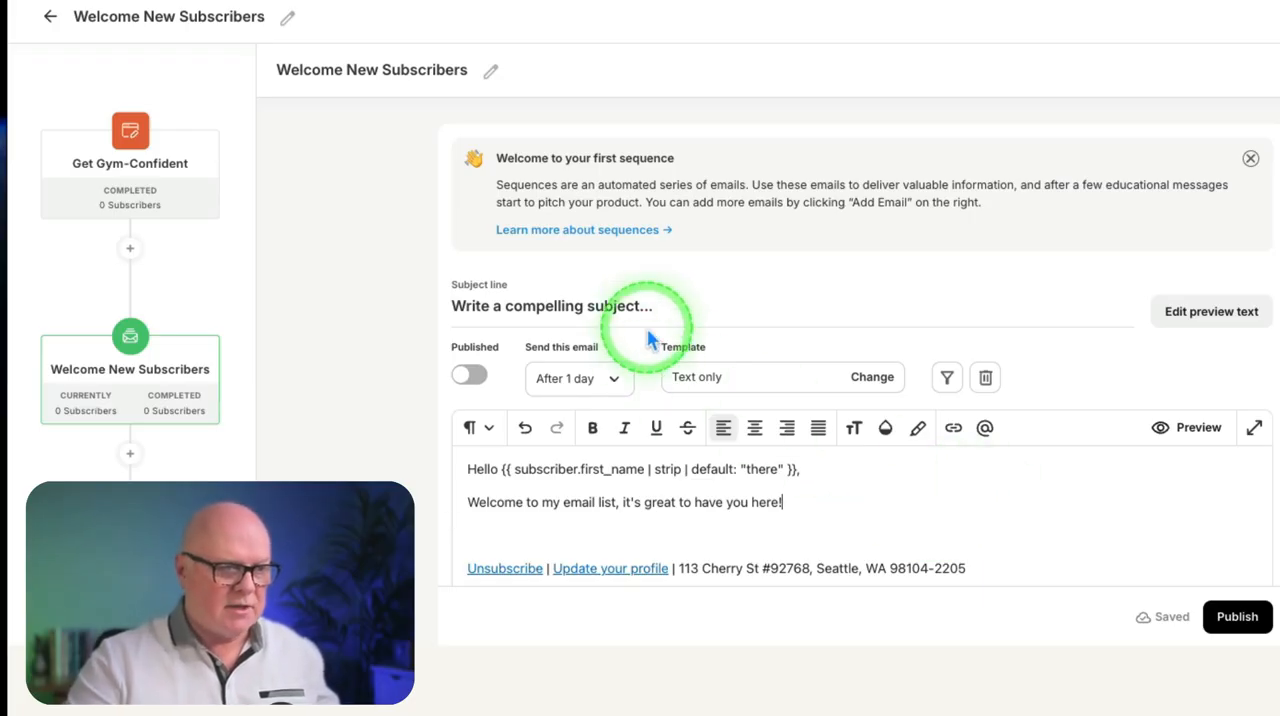
# Set the subject line to "Welcome to My Business/Product" and publish the email
pyautogui.tripleClick(484, 306)
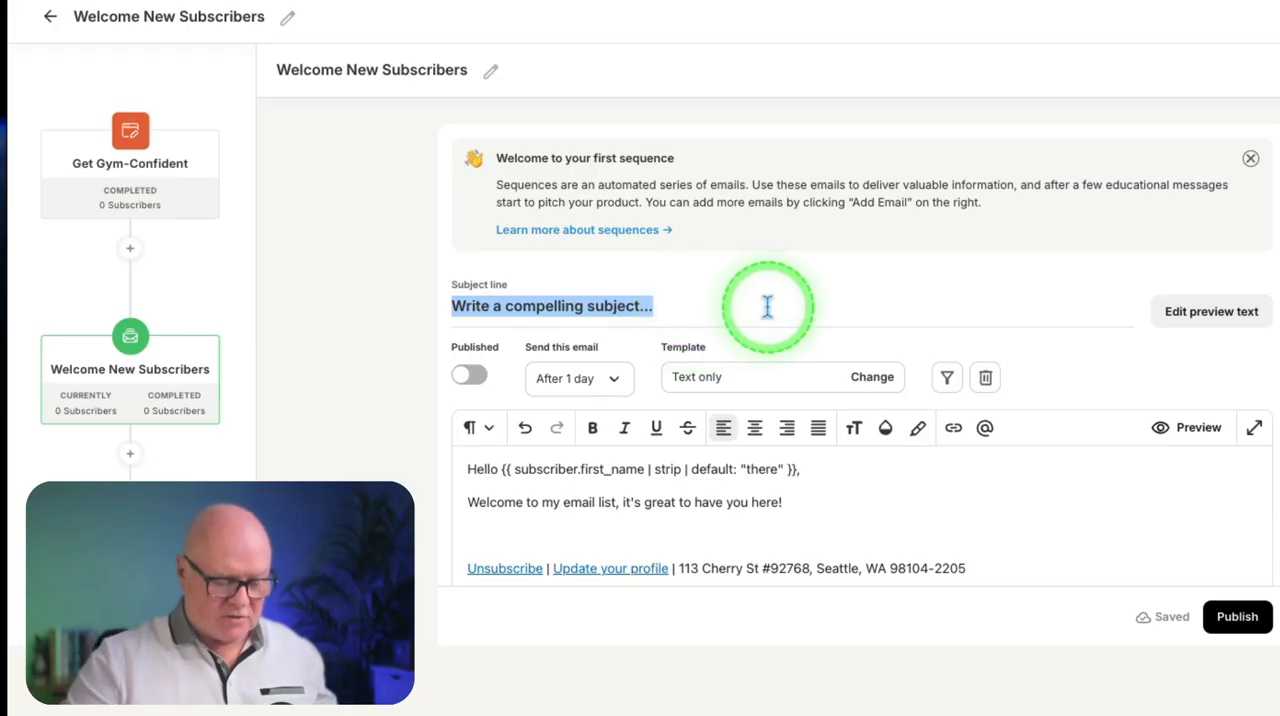
pyautogui.write('Welcome to')
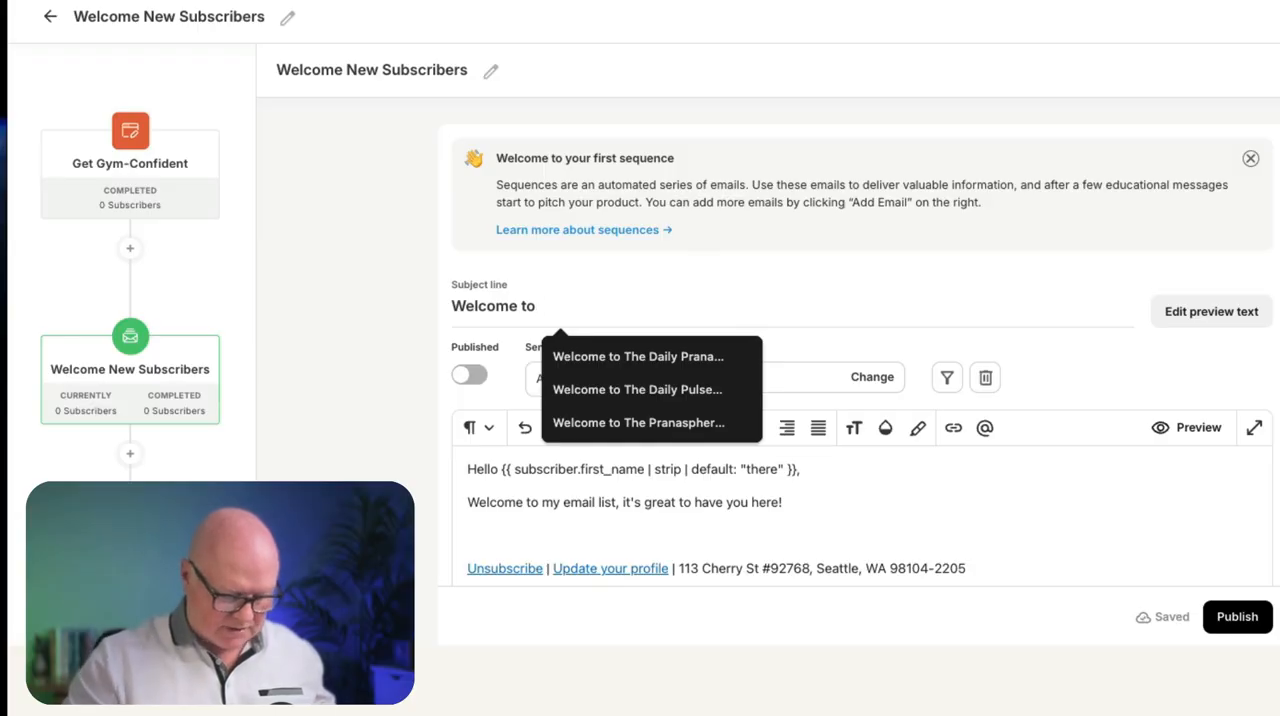
pyautogui.write('My Business/Product')
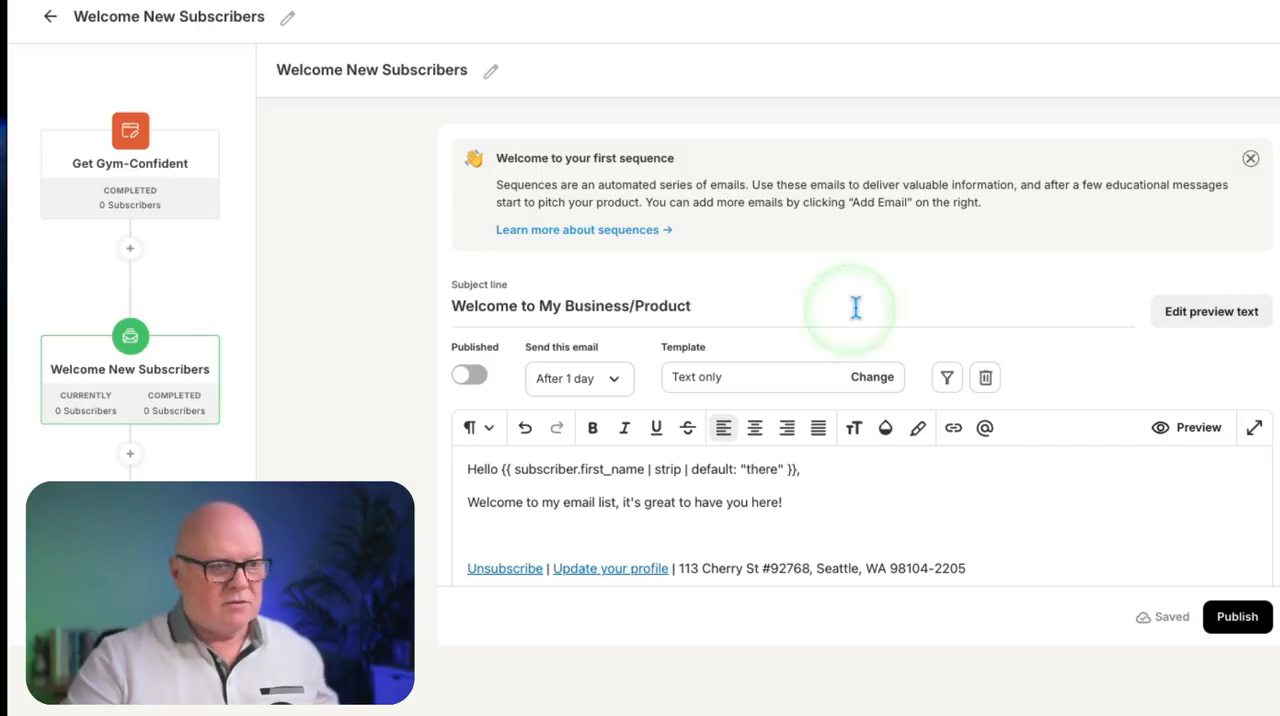
pyautogui.click(900, 520)
pyautogui.scroll(-1, 950, 525)
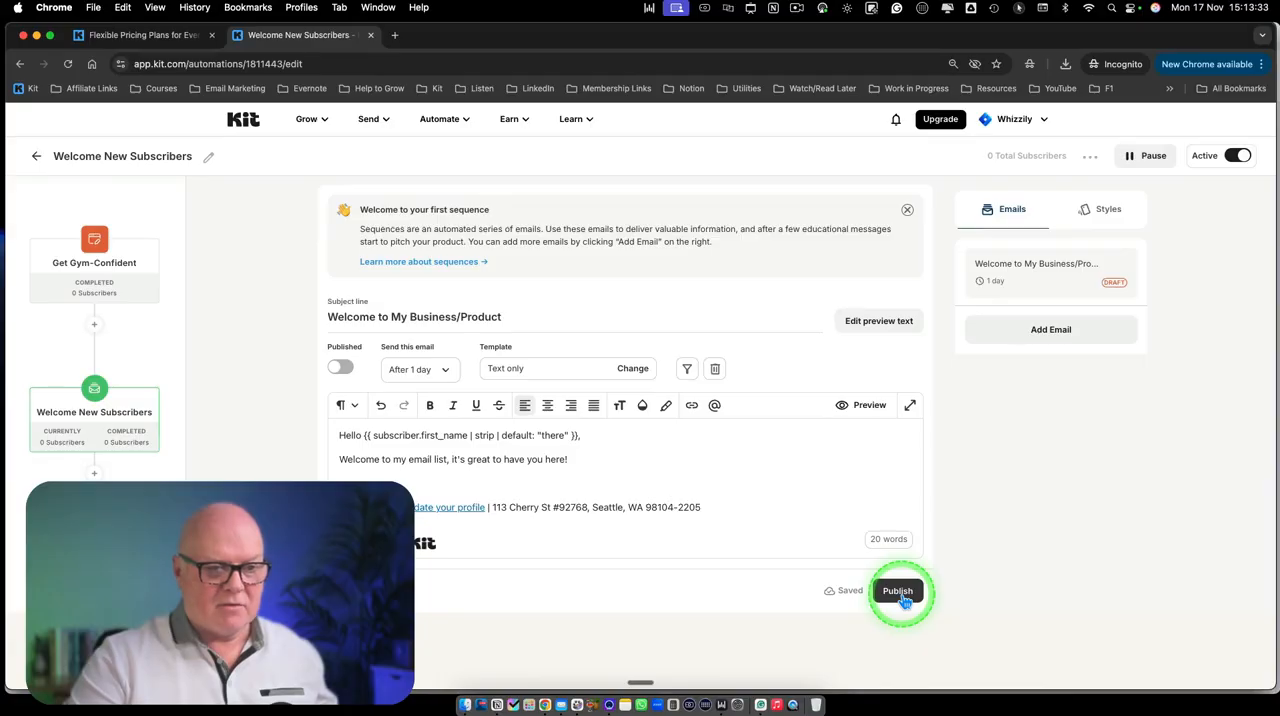
pyautogui.click(898, 591)
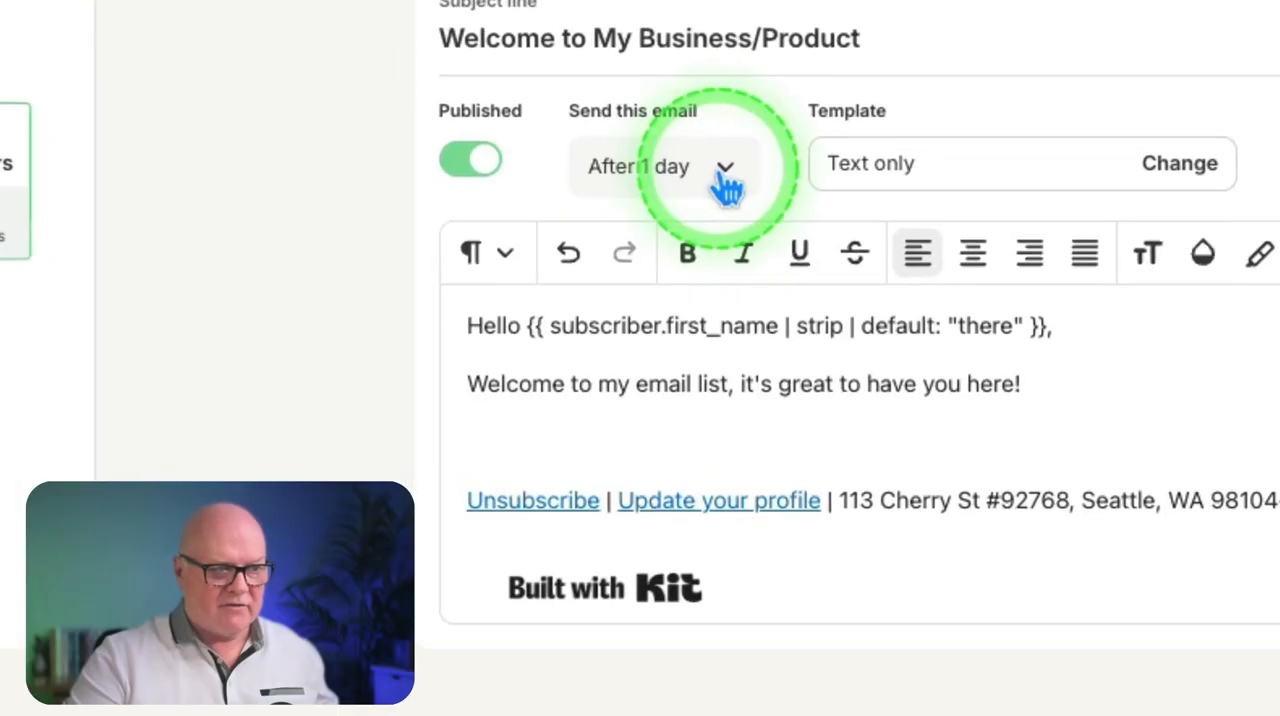
# Set the welcome email's send delay to 0 days so it goes out immediately
pyautogui.click(444, 415)
pyautogui.click(386, 459)
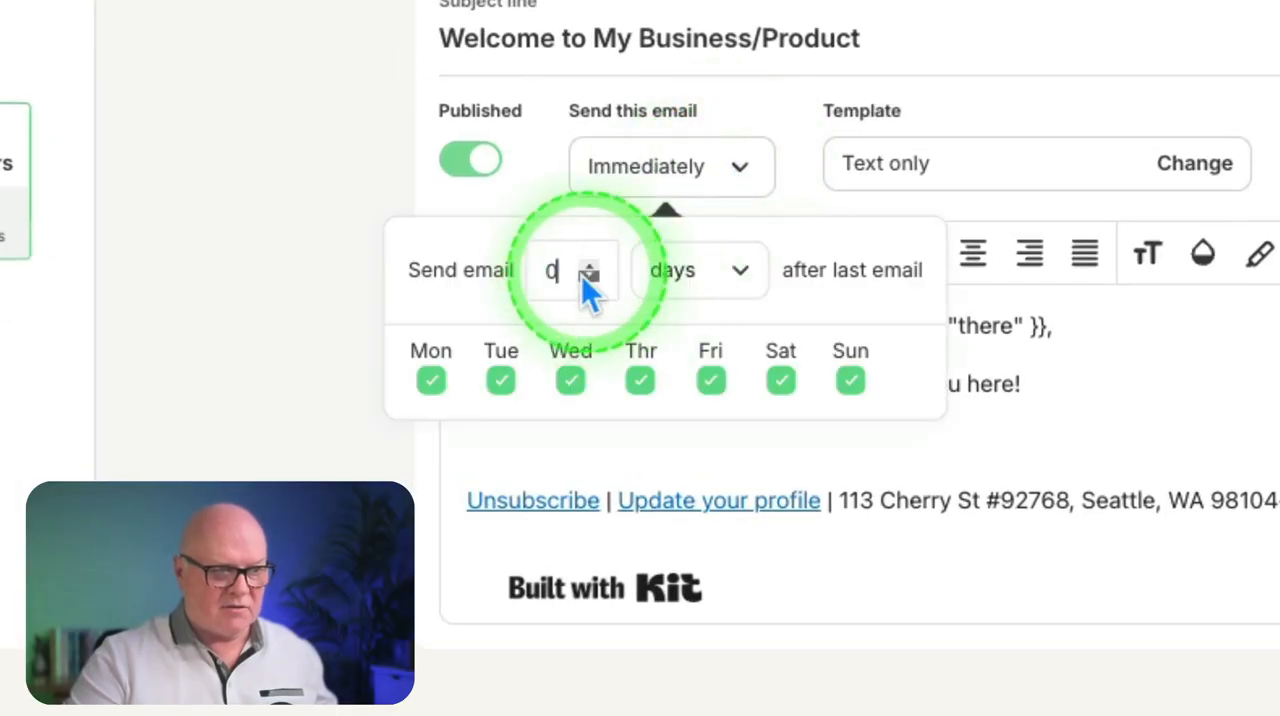
pyautogui.click(565, 205)
pyautogui.click(745, 170)
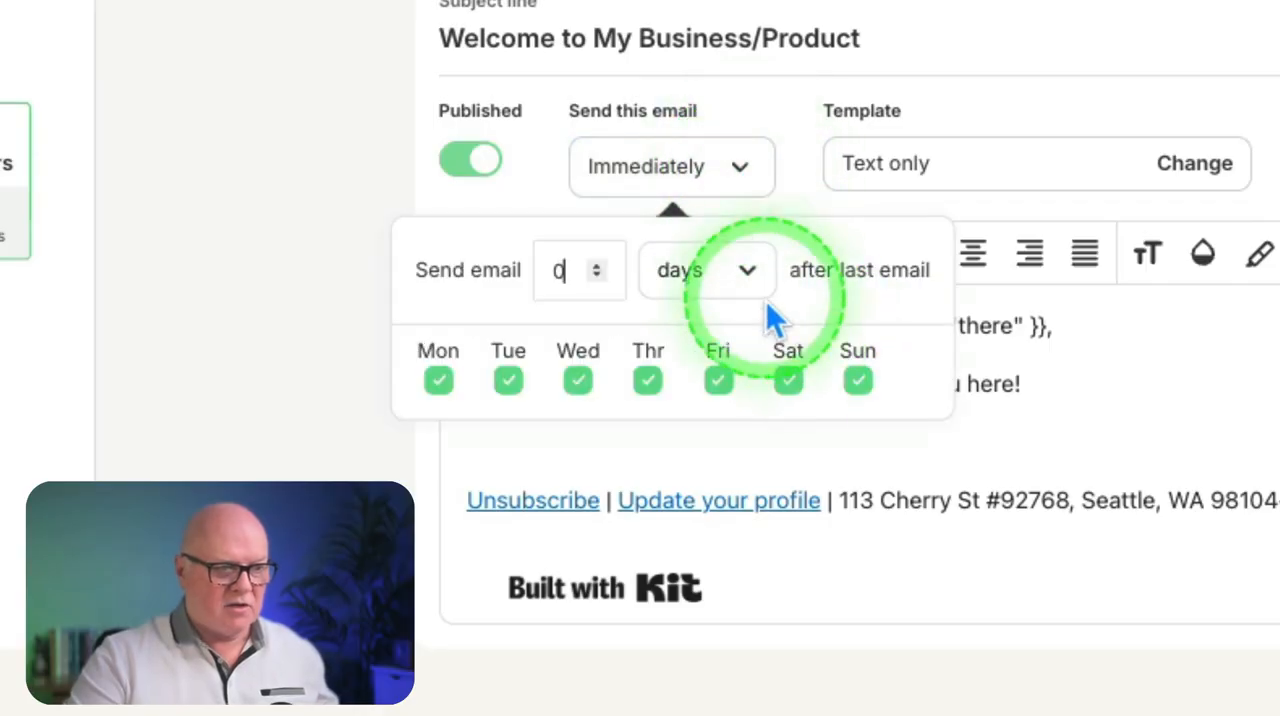
# Try an hourly send delay of 7 hours for the welcome email, and reset the delay to 0 hours
pyautogui.click(748, 284)
pyautogui.click(713, 405)
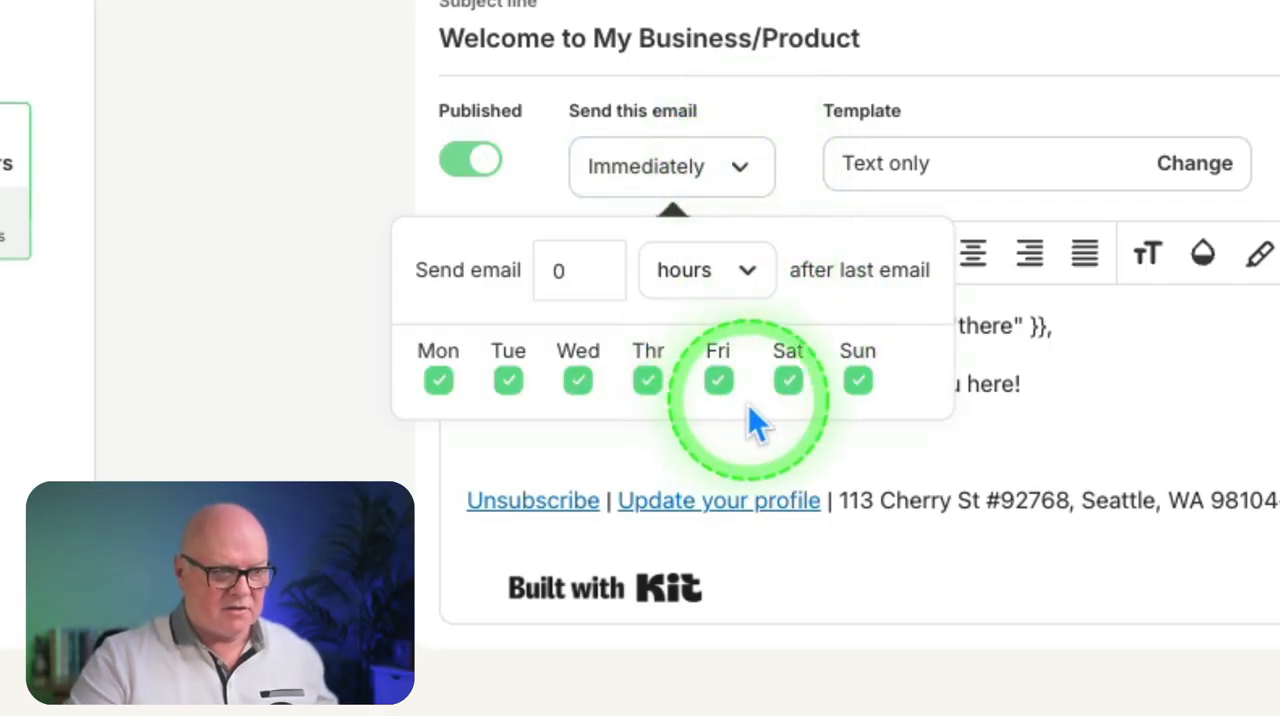
pyautogui.click(596, 265)
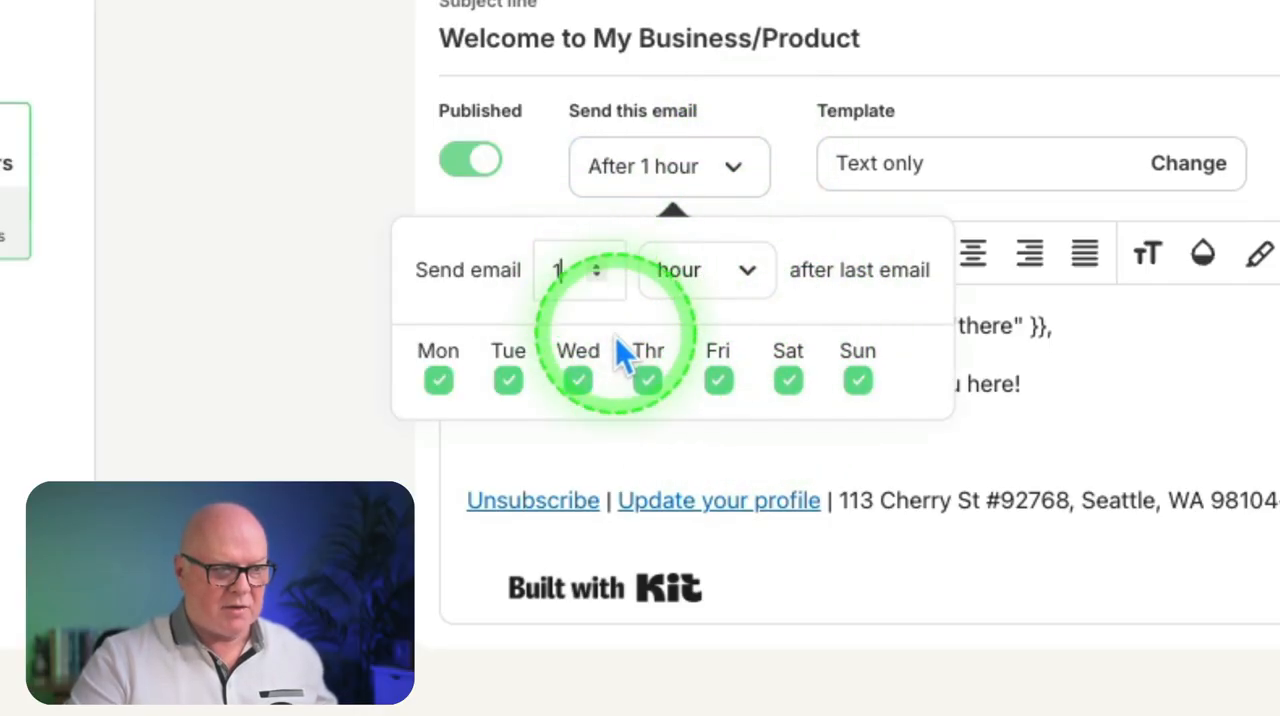
pyautogui.click(594, 255)
pyautogui.click(601, 266)
pyautogui.click(601, 266)
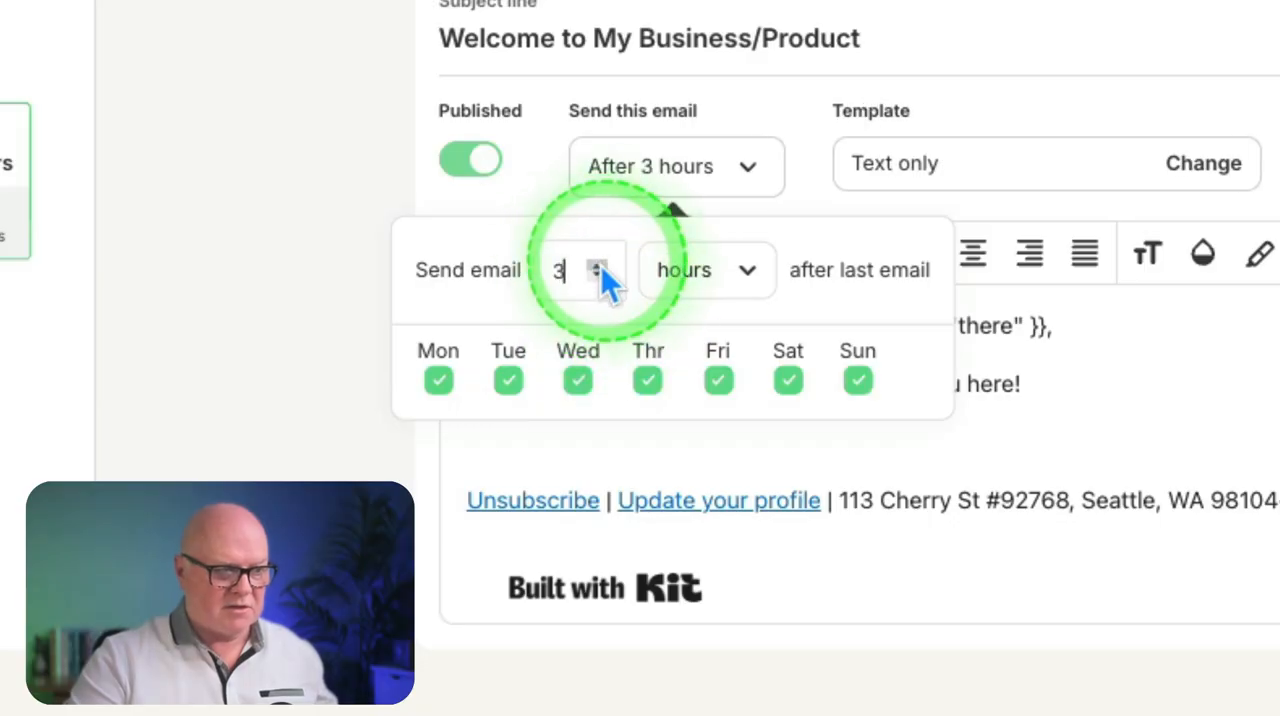
pyautogui.click(599, 268)
pyautogui.click(599, 268)
pyautogui.click(599, 268)
pyautogui.click(599, 268)
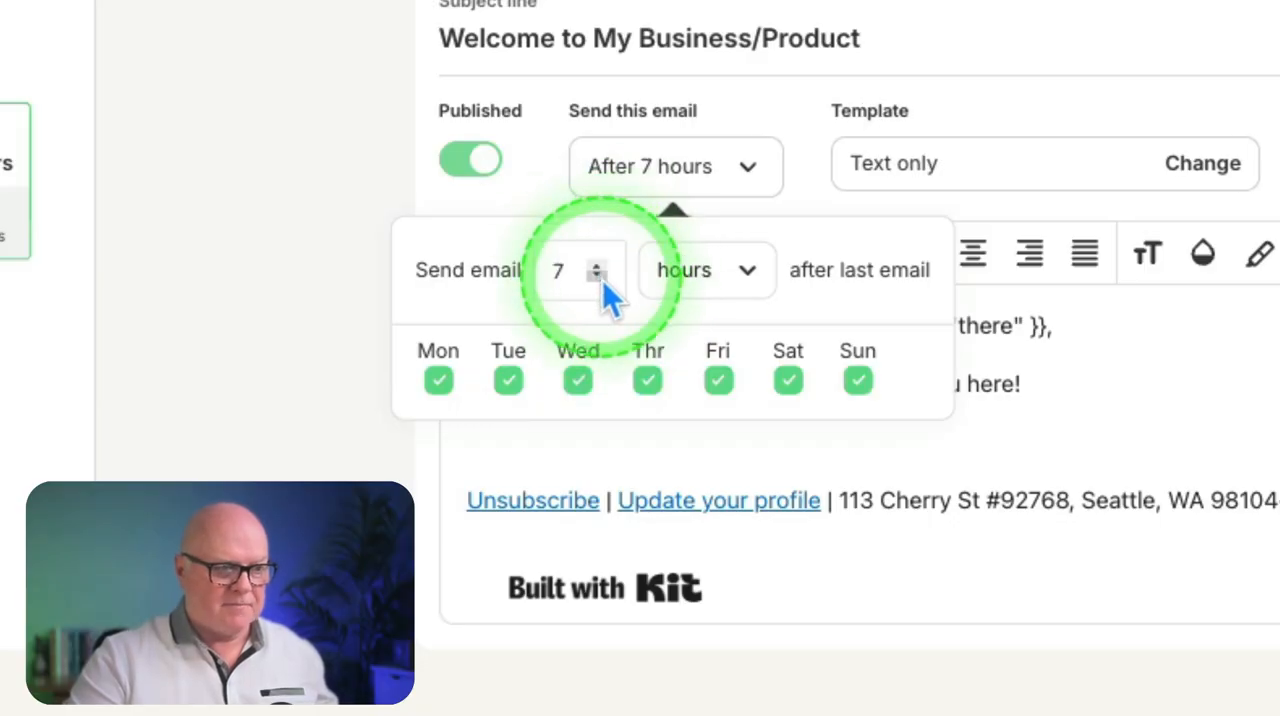
pyautogui.click(600, 277)
pyautogui.click(600, 277)
pyautogui.click(600, 277)
pyautogui.click(600, 277)
pyautogui.click(600, 277)
pyautogui.click(600, 277)
pyautogui.click(600, 277)
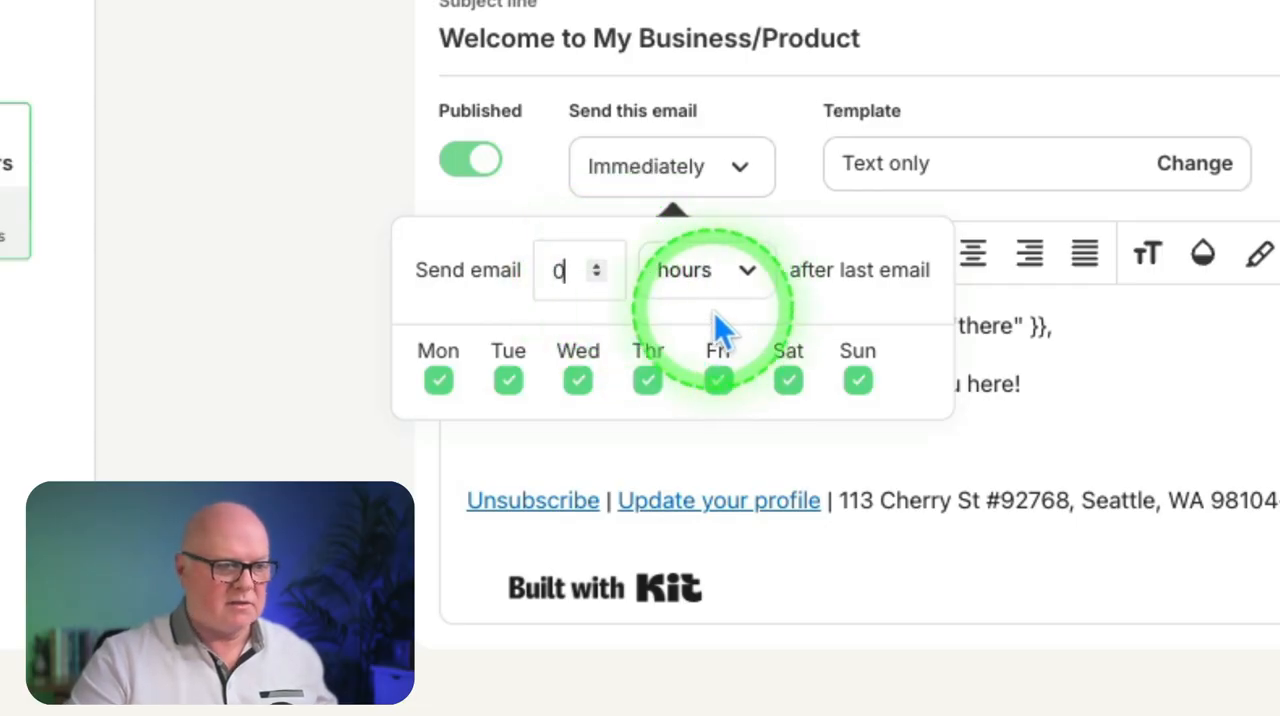
# Close the send timing settings and return from the email sequence to the automation overview
pyautogui.click(539, 193)
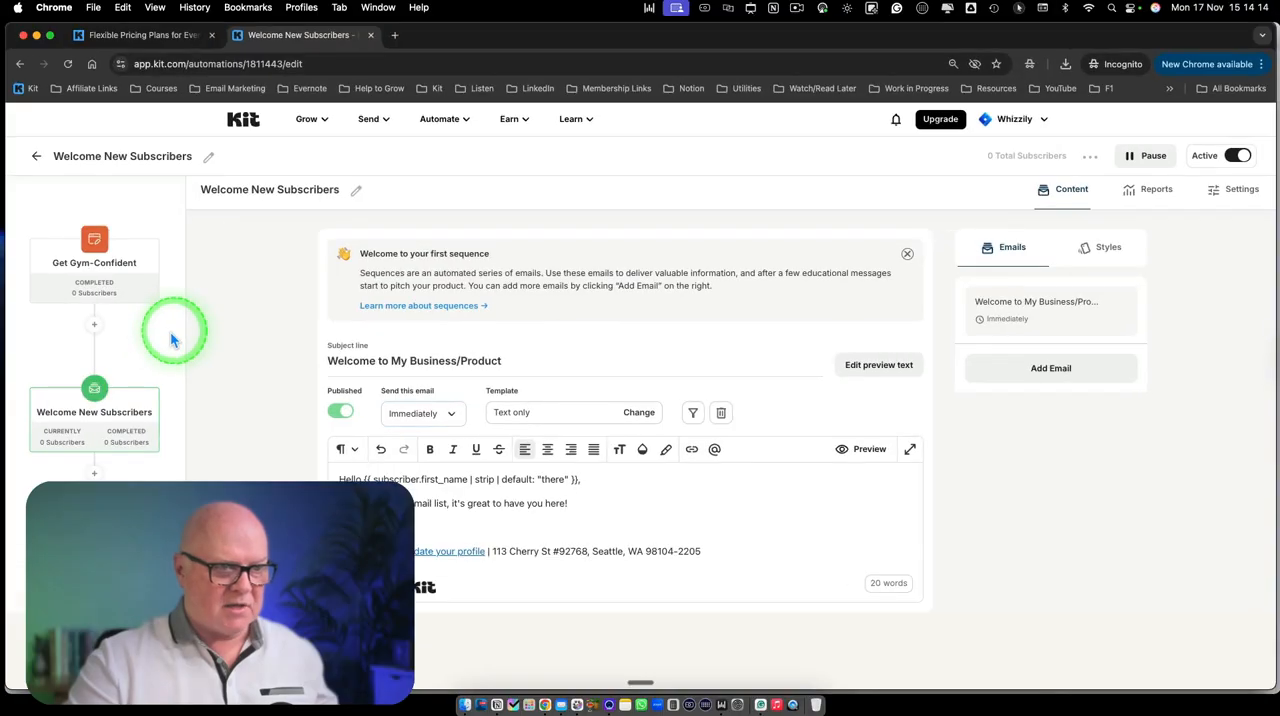
pyautogui.click(169, 337)
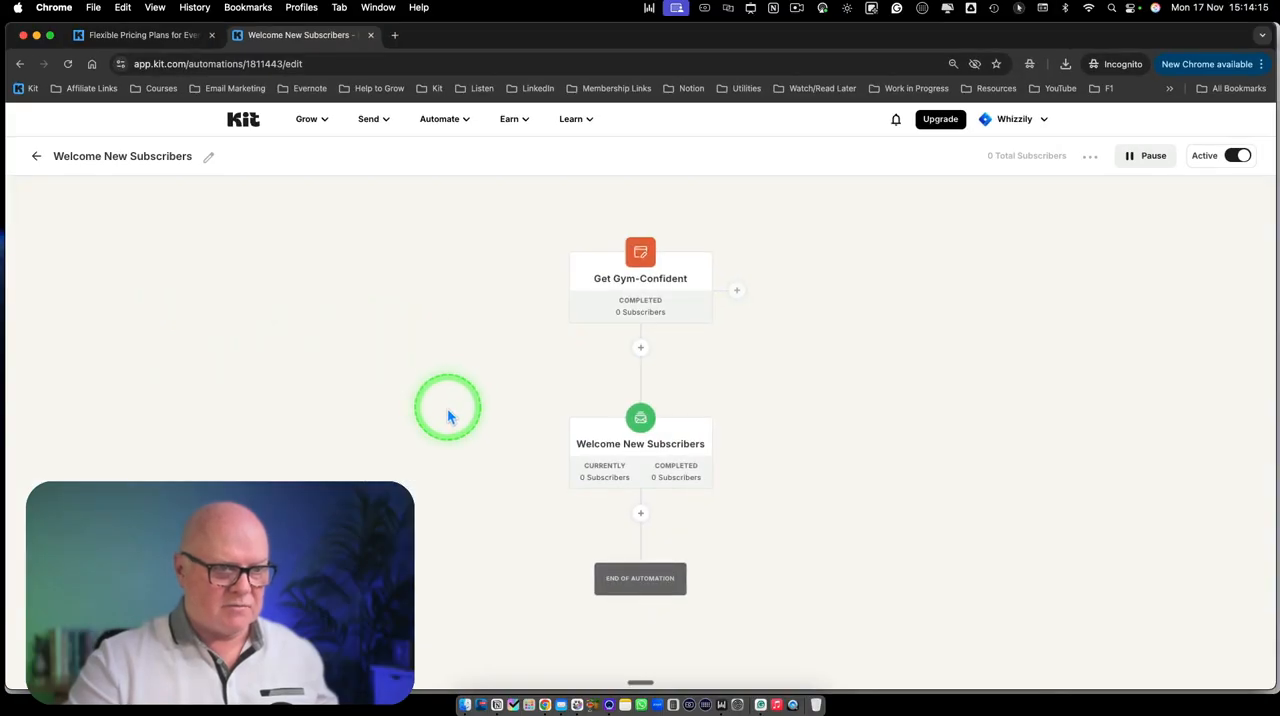
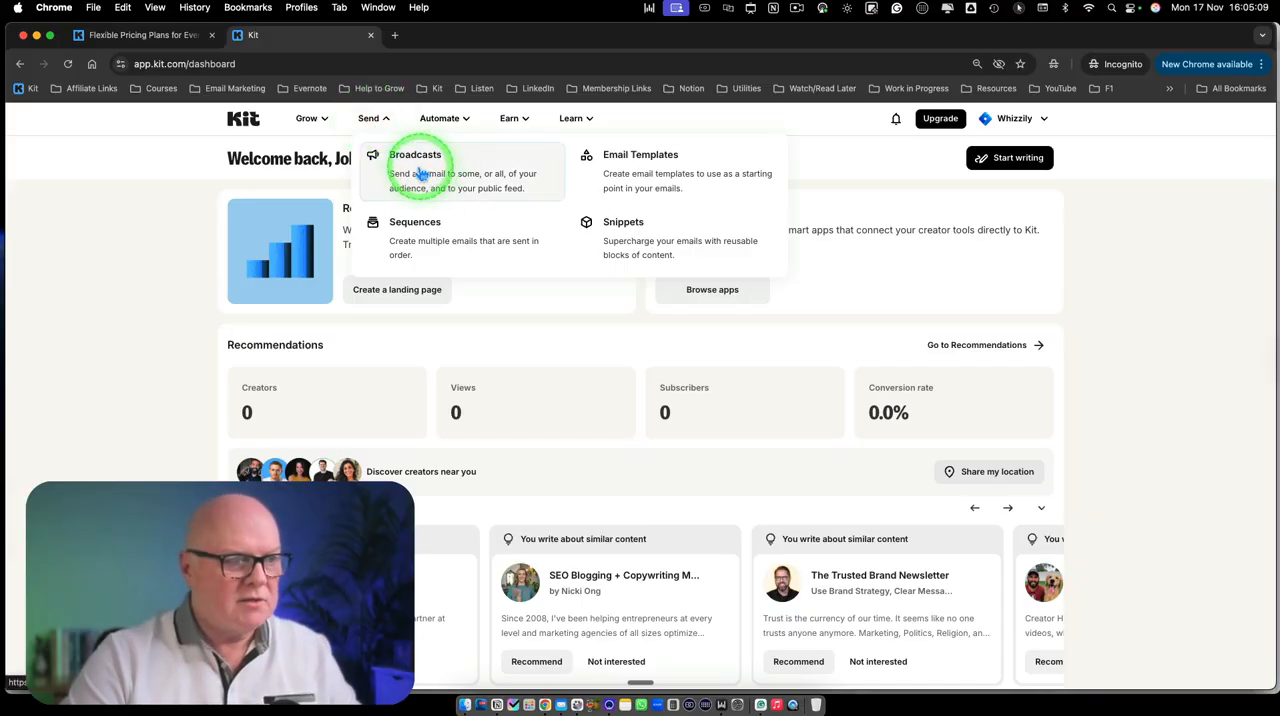
# Create a new broadcast based on the Intro starting-point template
pyautogui.click(420, 173)
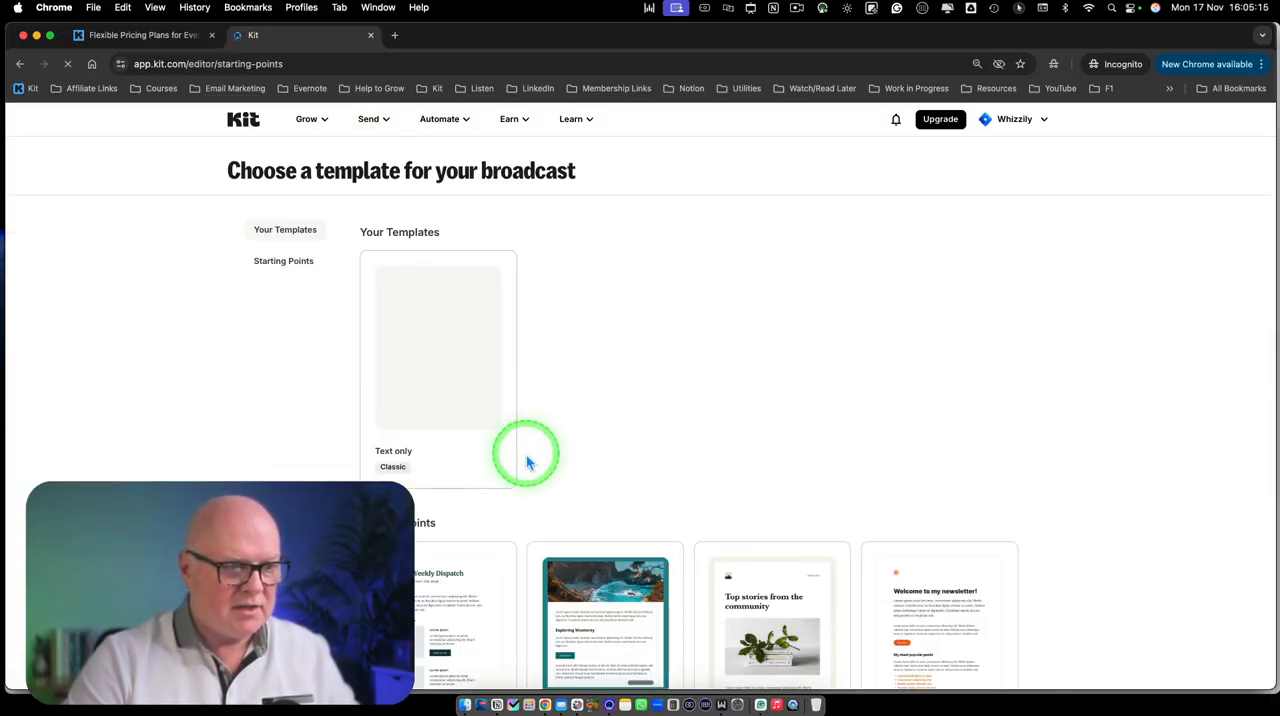
pyautogui.scroll(-5, 526, 451)
pyautogui.scroll(-5, 538, 460)
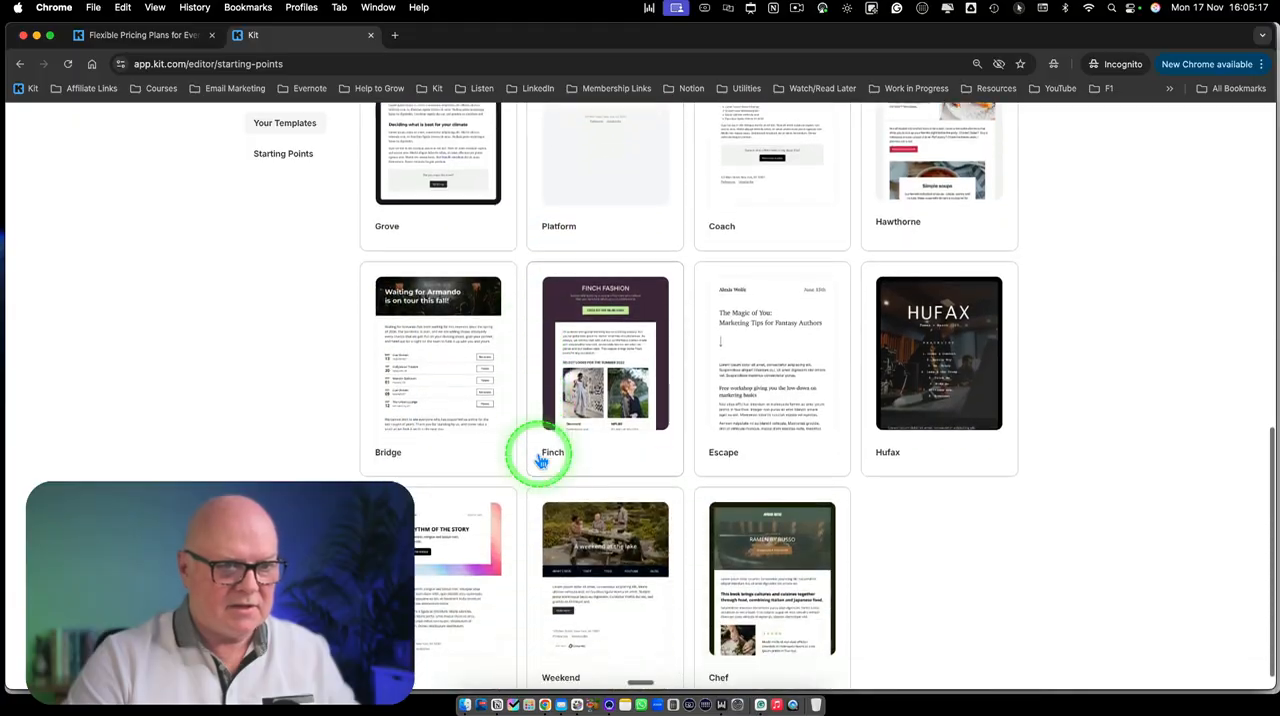
pyautogui.scroll(5, 538, 455)
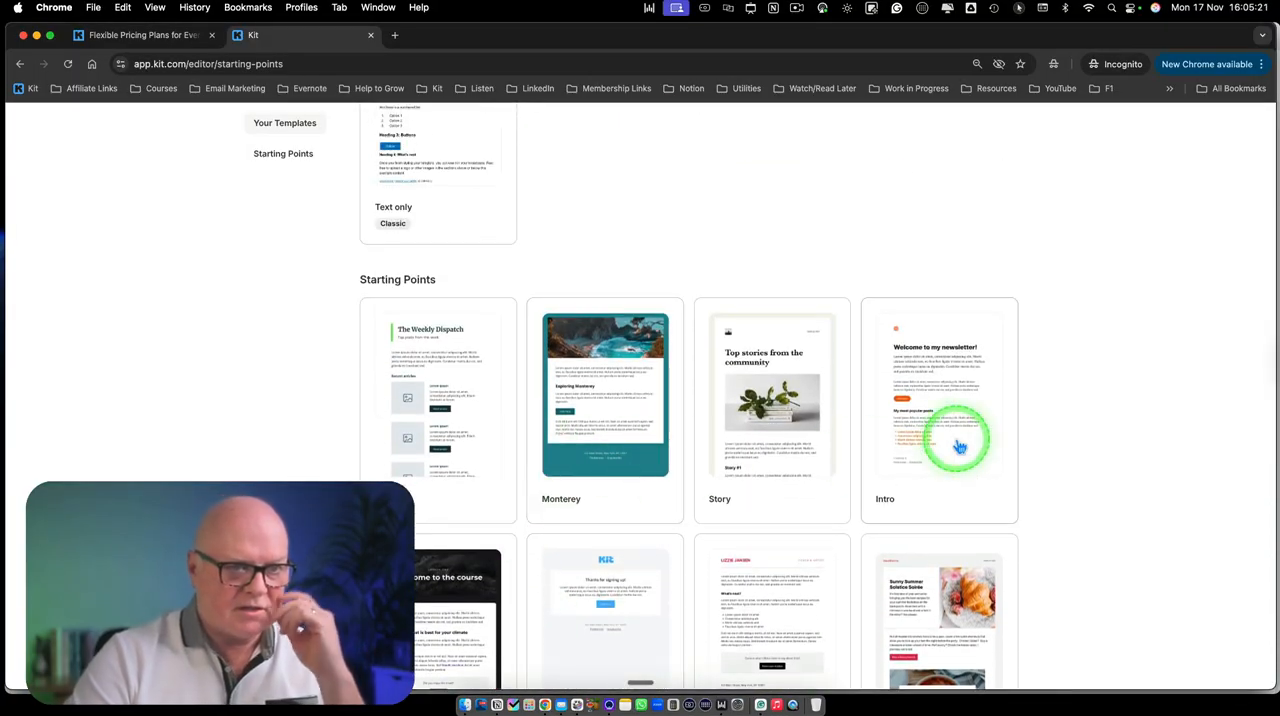
pyautogui.click(912, 463)
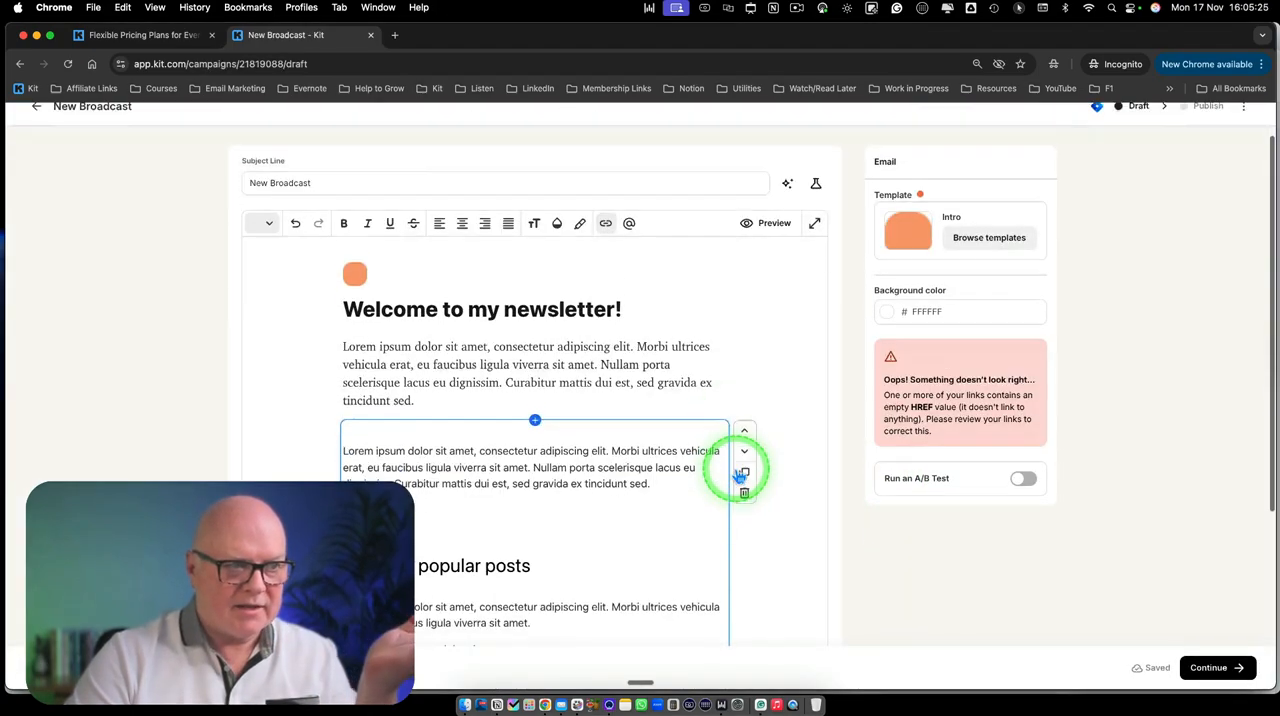
# Delete the "Click here" button with the end of the paragraph above it, and remove the orange image above the heading
pyautogui.scroll(-3, 735, 468)
pyautogui.scroll(3, 720, 466)
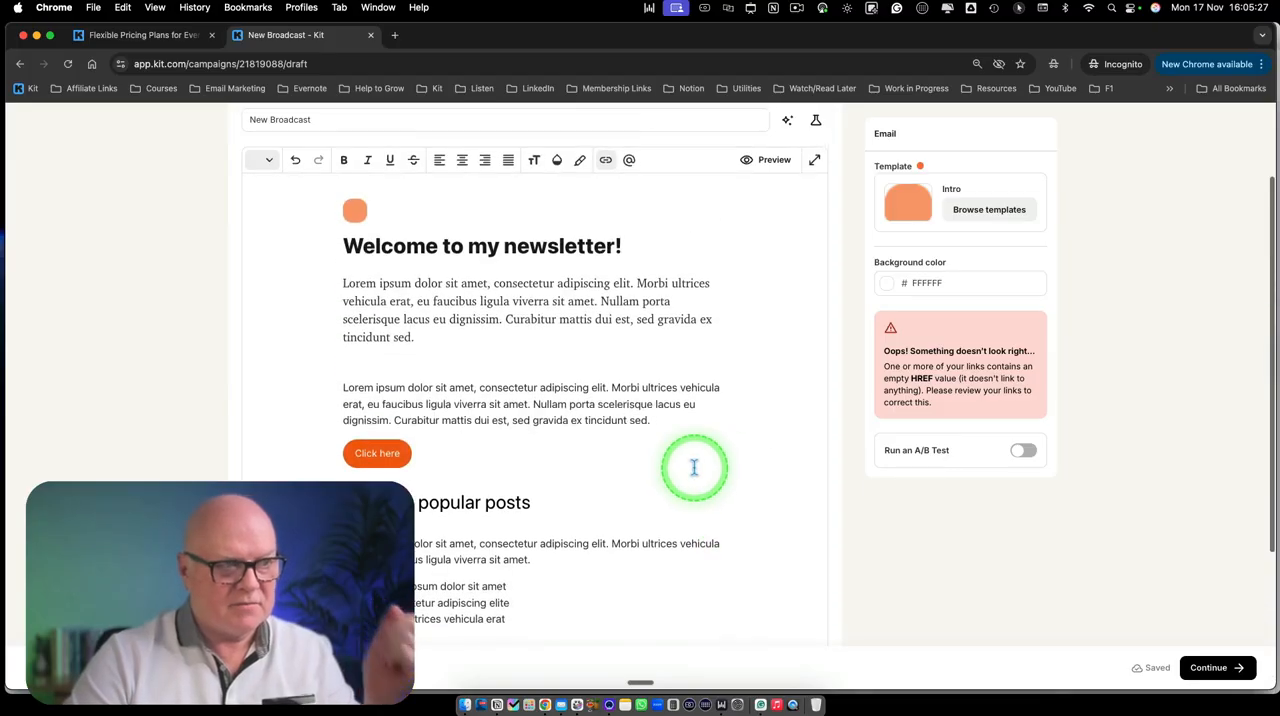
pyautogui.click(437, 449)
pyautogui.moveTo(384, 443); pyautogui.dragTo(362, 426)
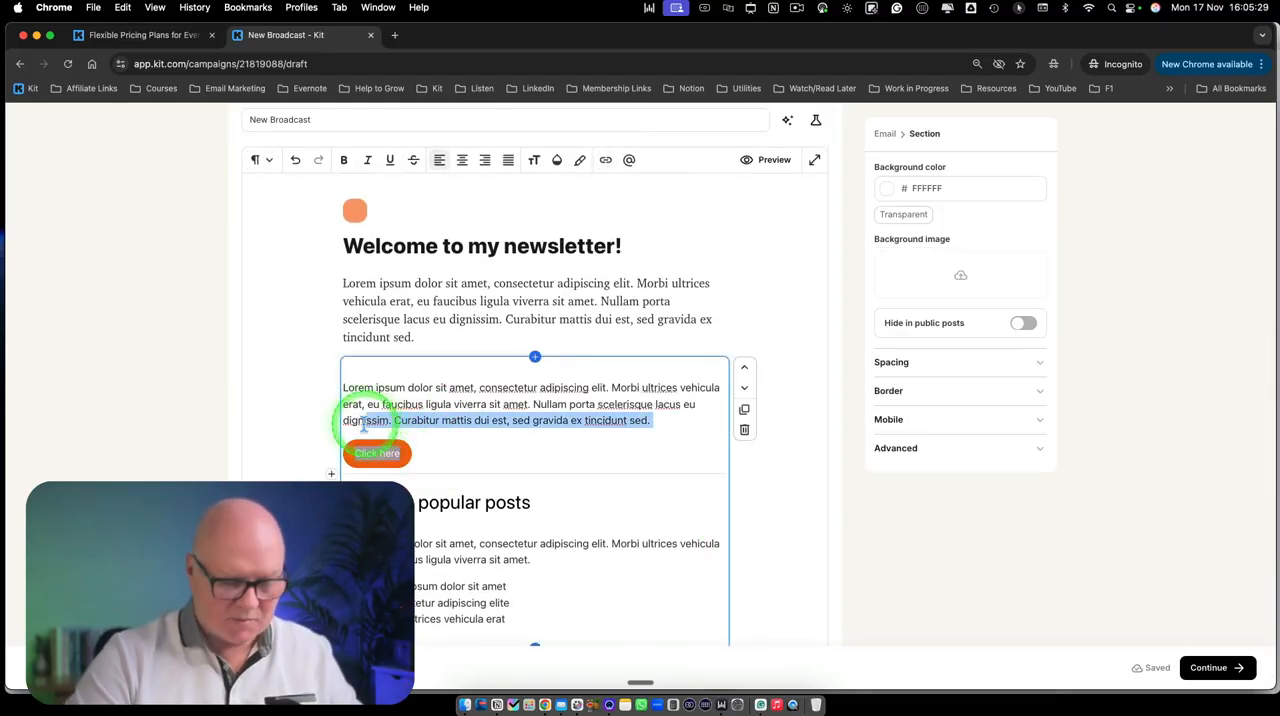
pyautogui.press('BackSpace')
pyautogui.scroll(2, 390, 380)
pyautogui.click(358, 326)
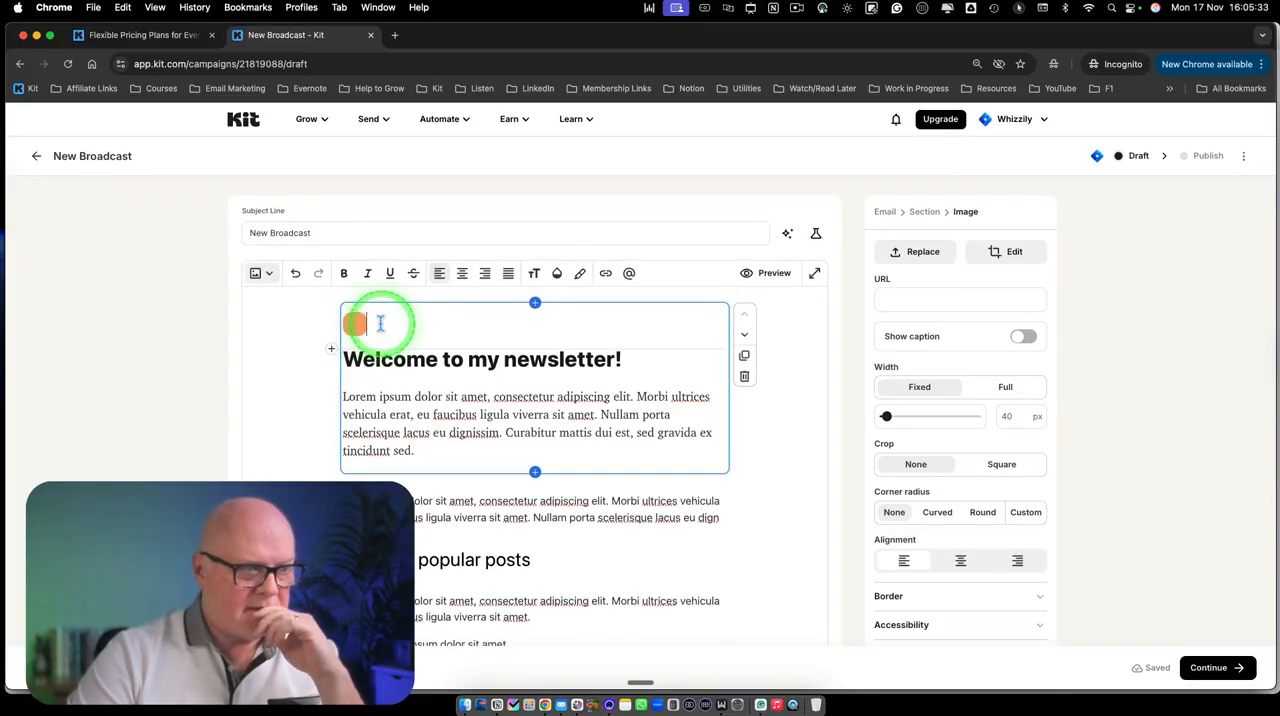
pyautogui.press('BackSpace')
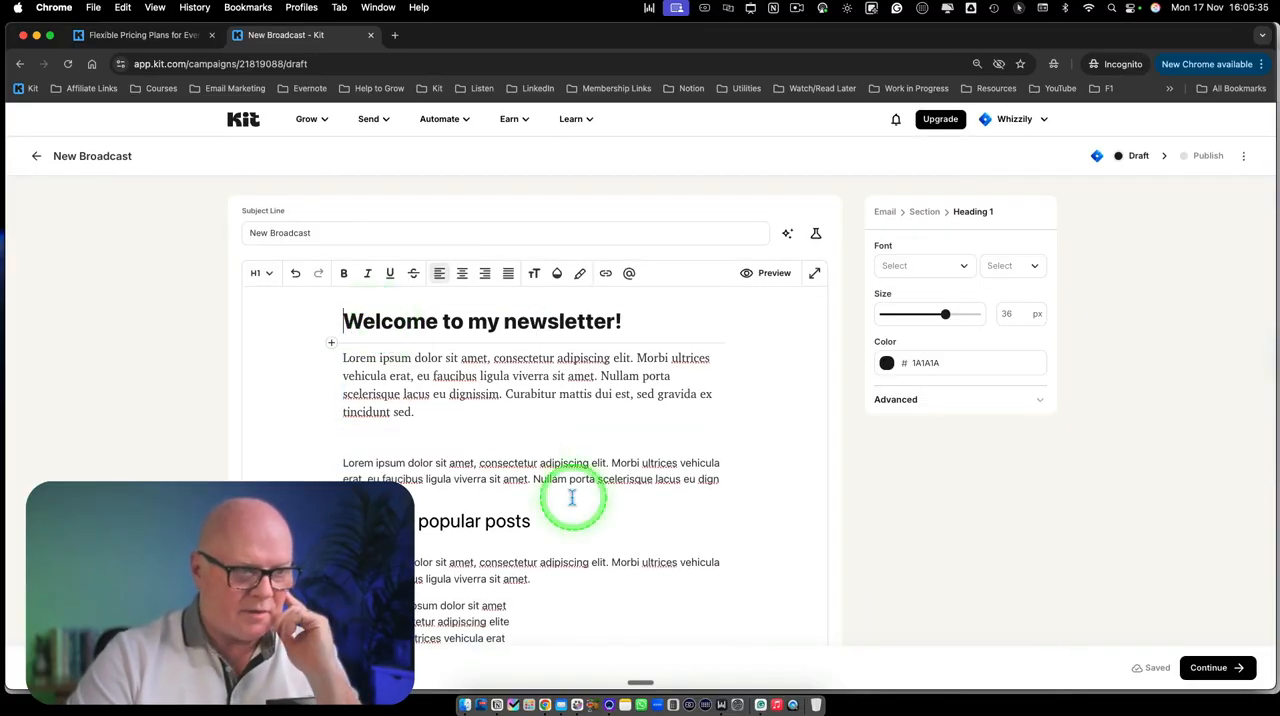
# Create a new email template from the Platform starting point
pyautogui.scroll(-4, 571, 494)
pyautogui.scroll(1, 571, 494)
pyautogui.scroll(3, 573, 496)
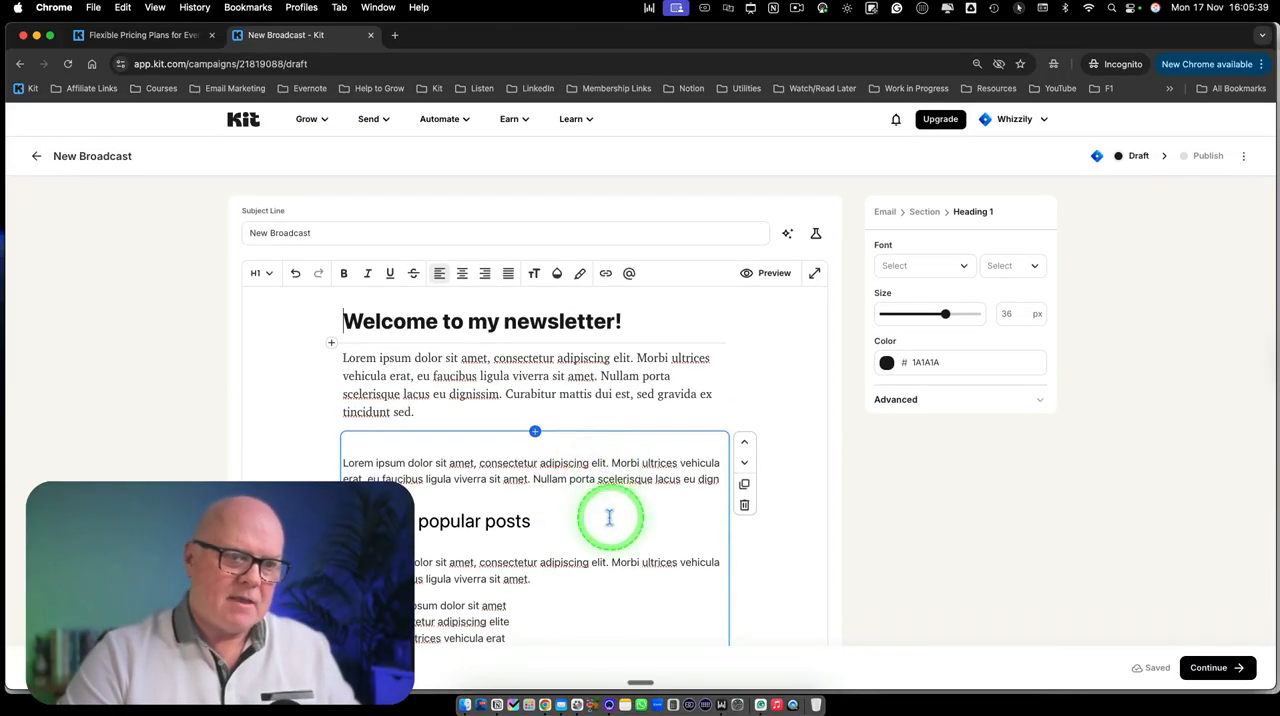
pyautogui.click(373, 120)
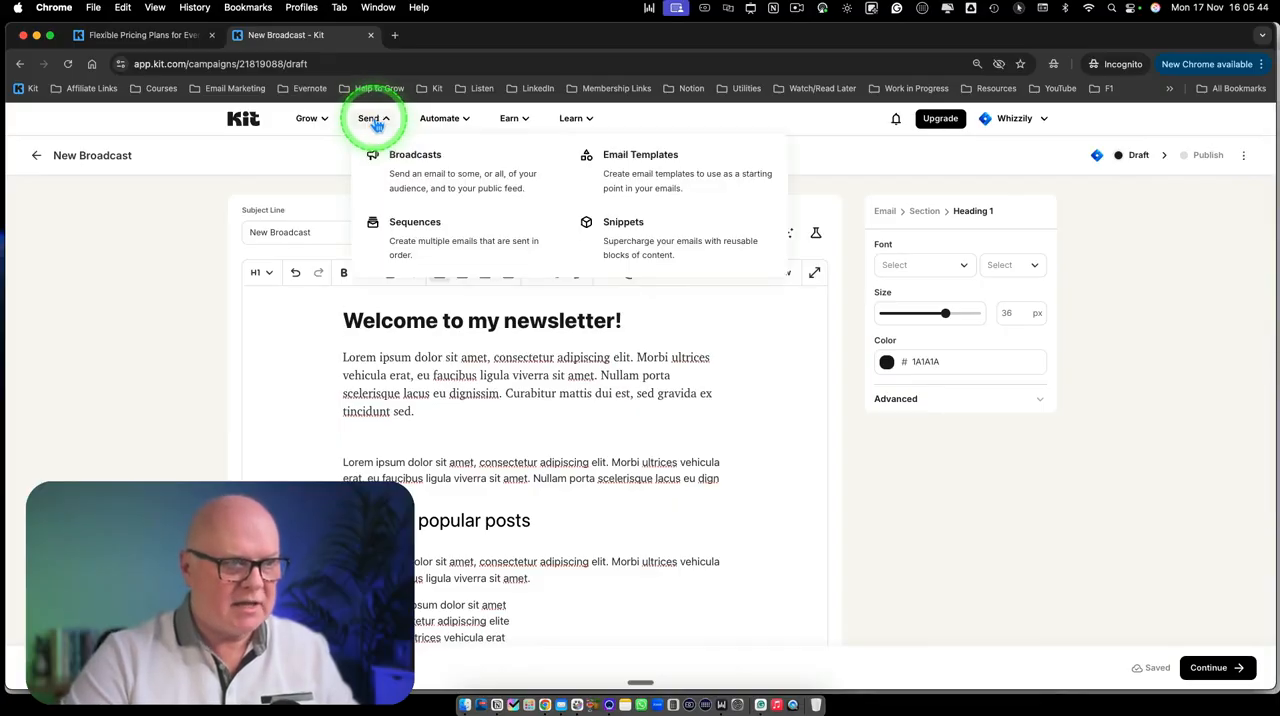
pyautogui.click(643, 176)
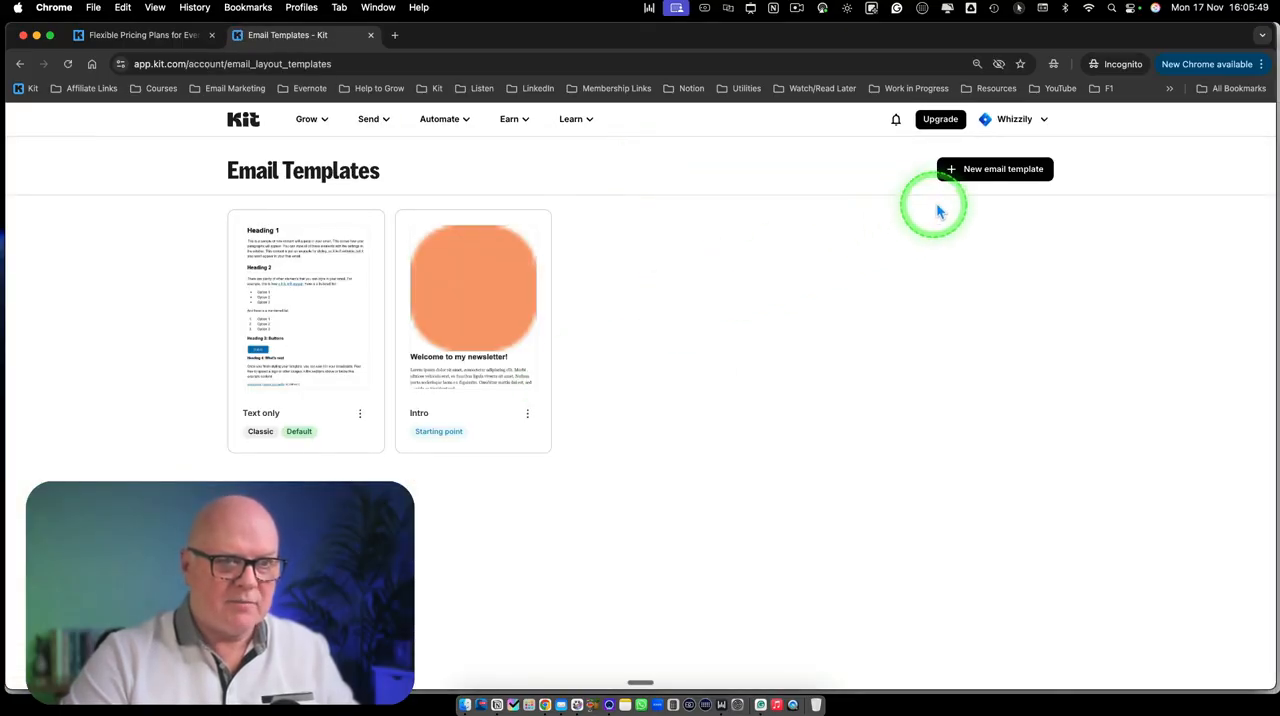
pyautogui.click(980, 175)
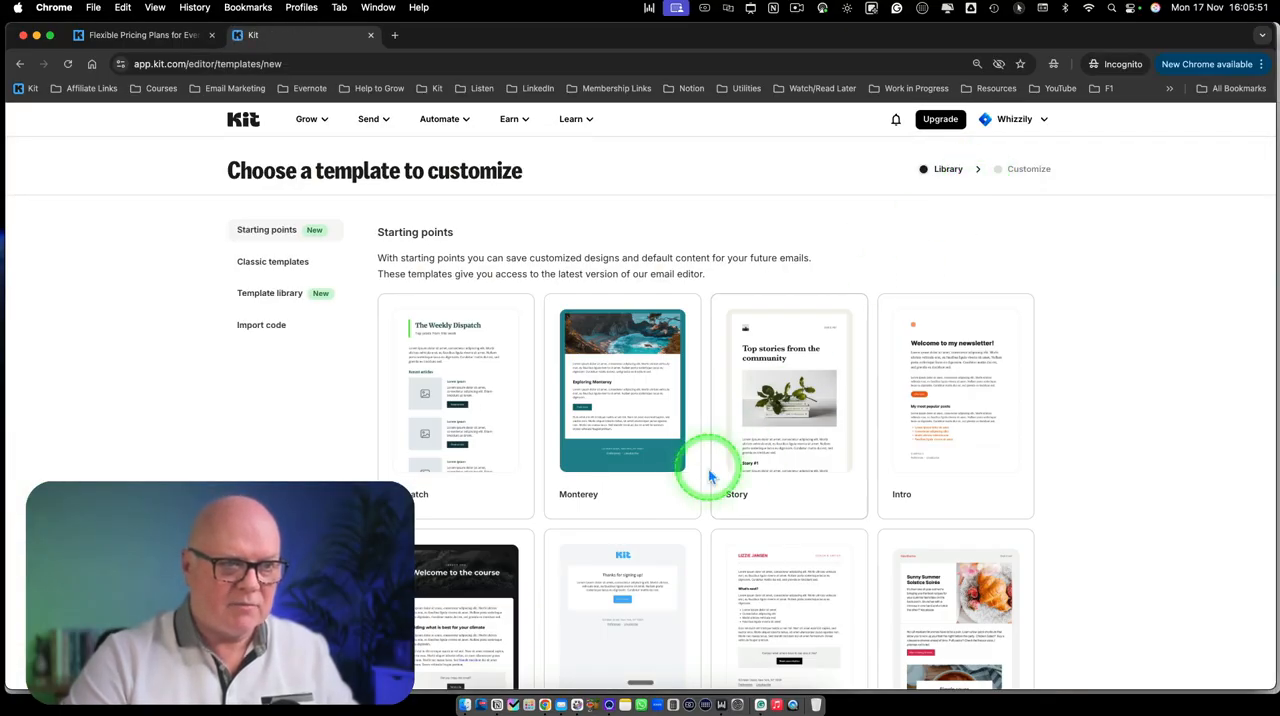
pyautogui.scroll(-5, 700, 466)
pyautogui.scroll(-1, 697, 470)
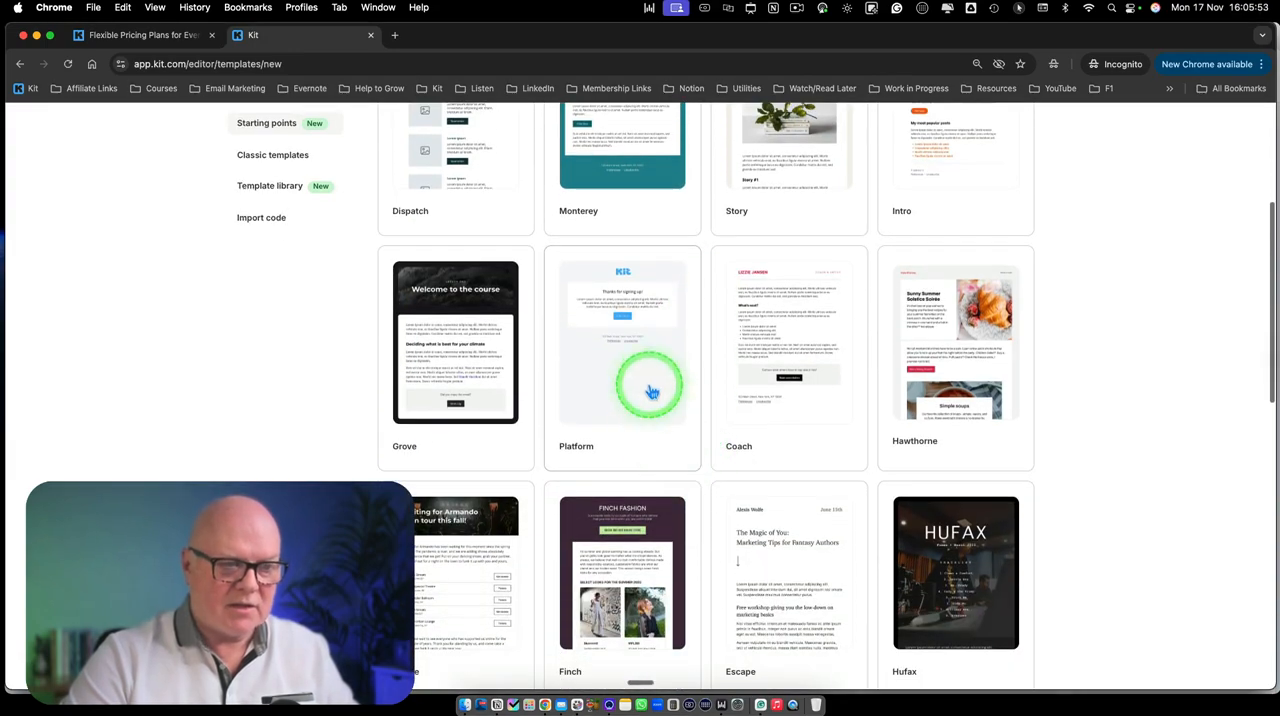
pyautogui.click(630, 392)
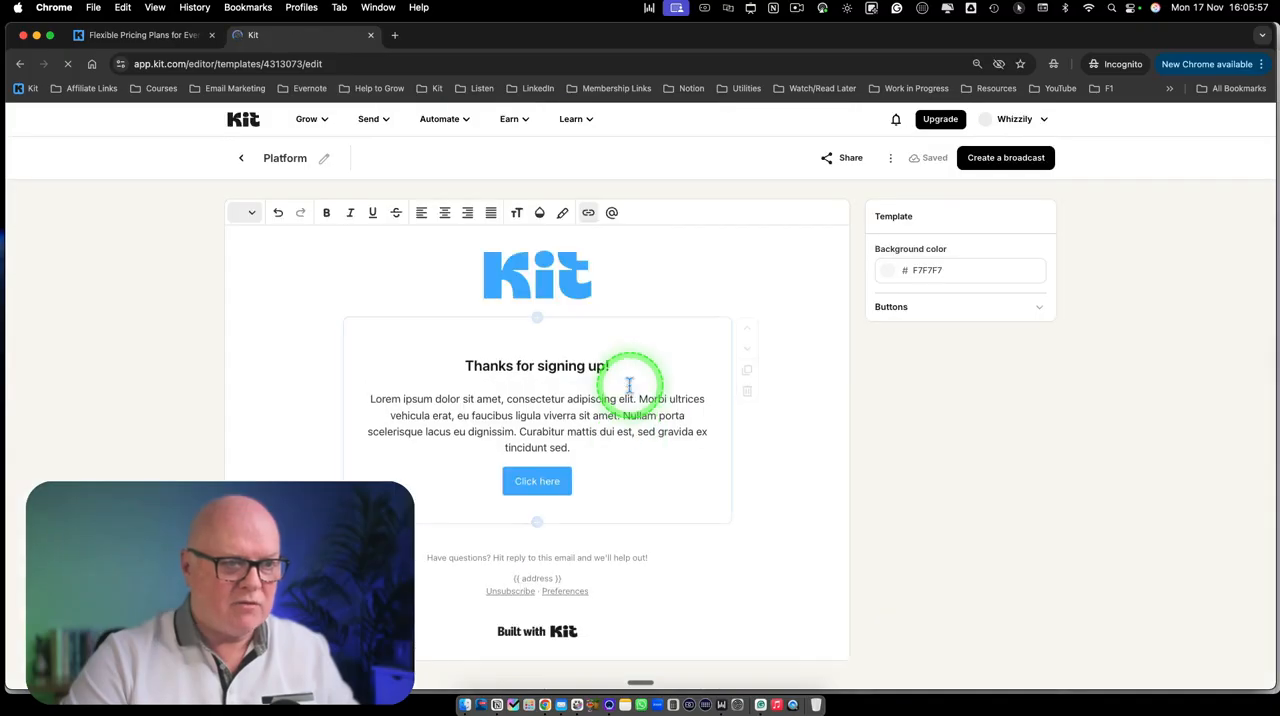
# Clear the "Thanks for signing up!" section of its heading, paragraph and button, and left-align its text
pyautogui.click(590, 466)
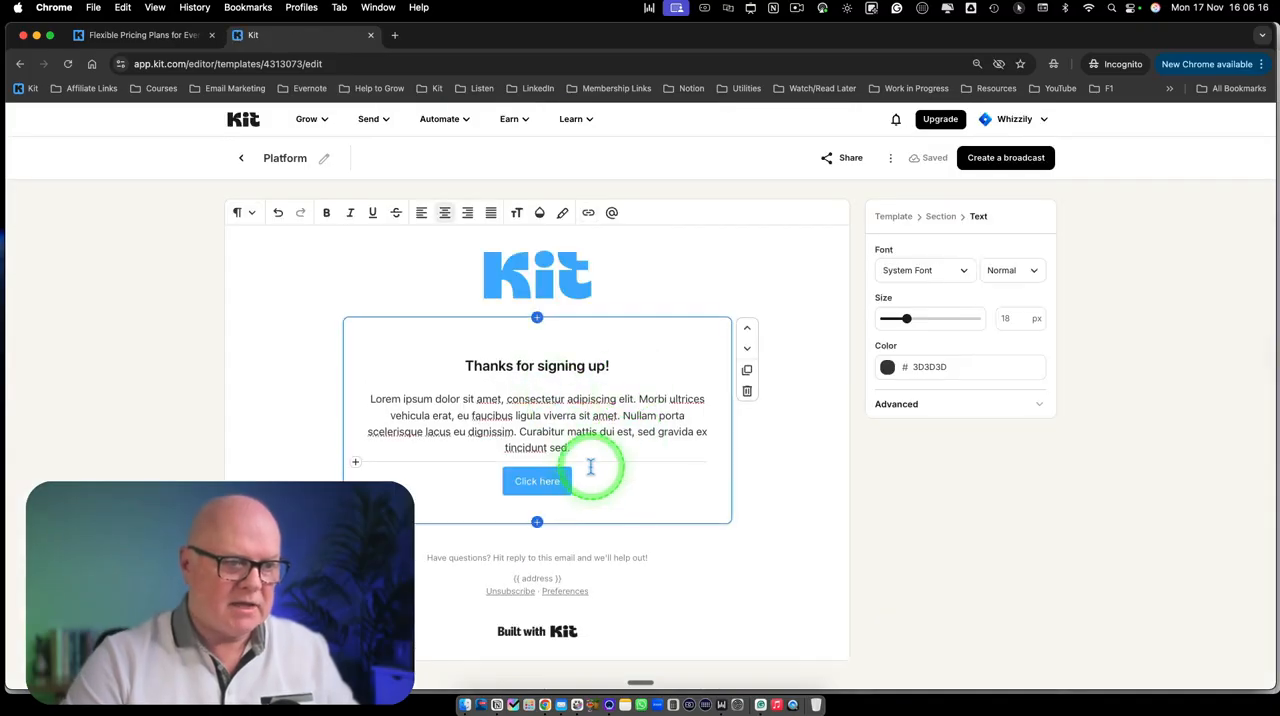
pyautogui.click(549, 472)
pyautogui.moveTo(543, 467); pyautogui.dragTo(393, 363)
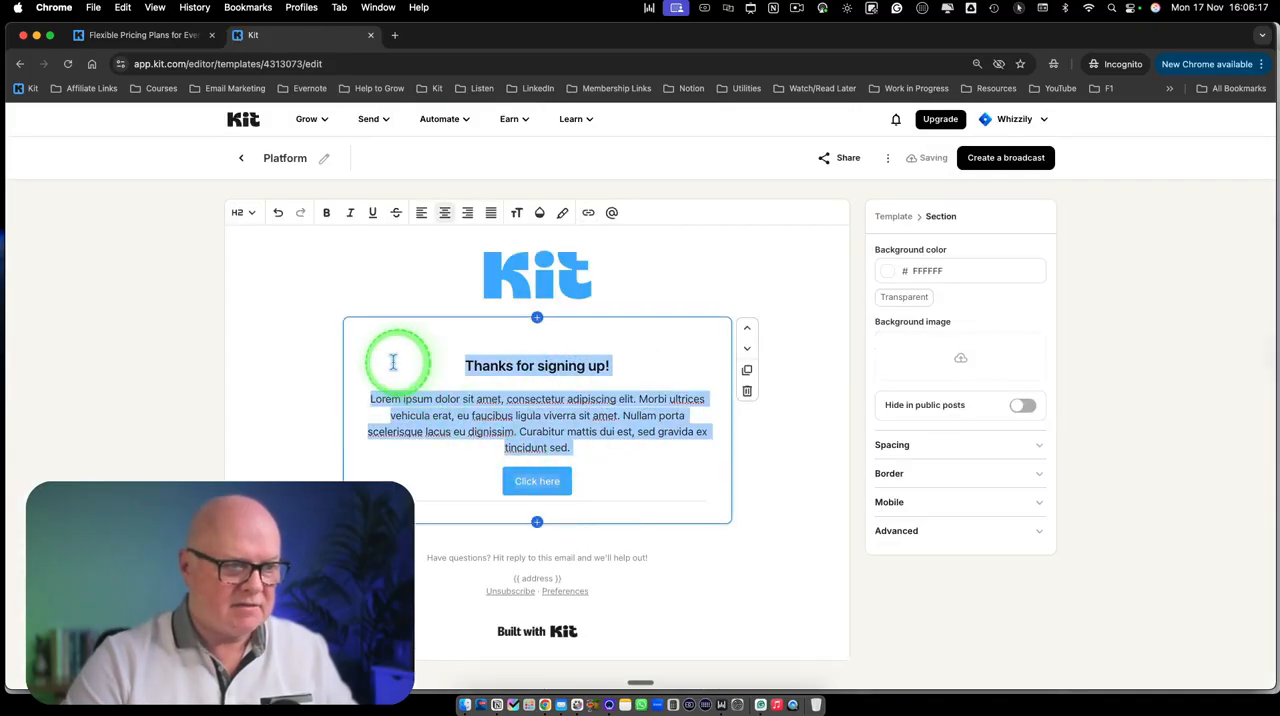
pyautogui.press('BackSpace')
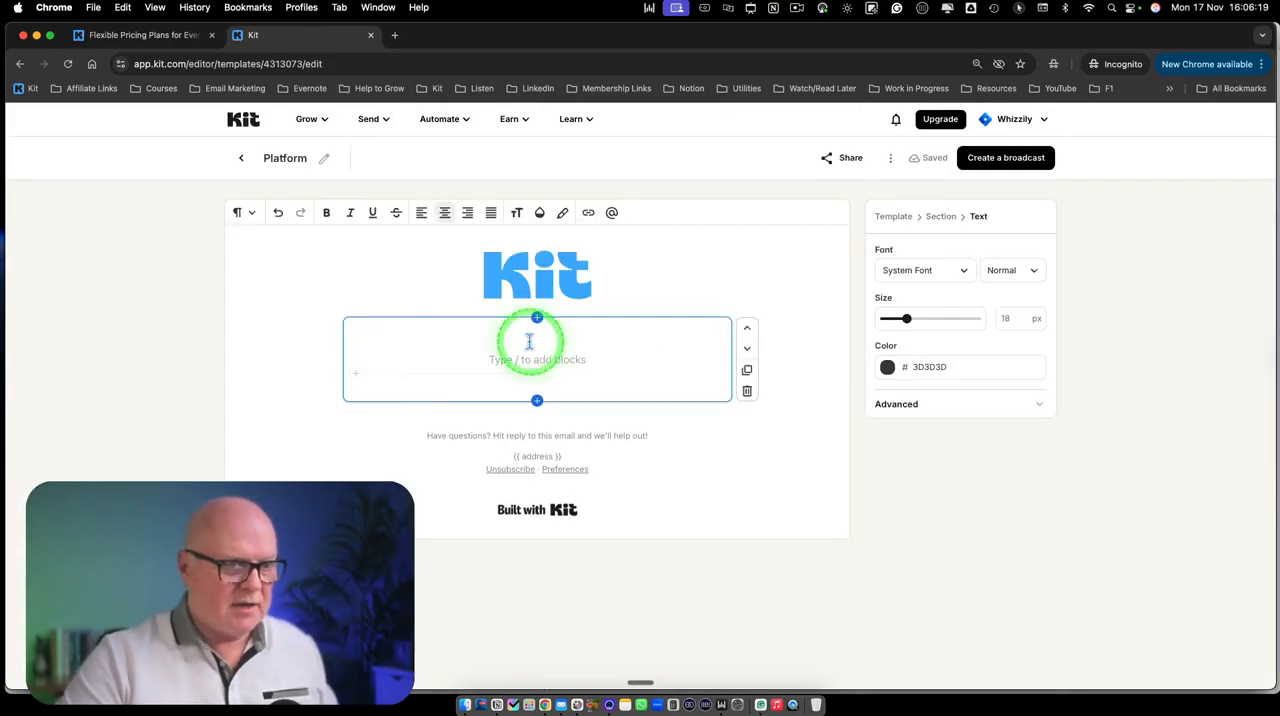
pyautogui.click(421, 212)
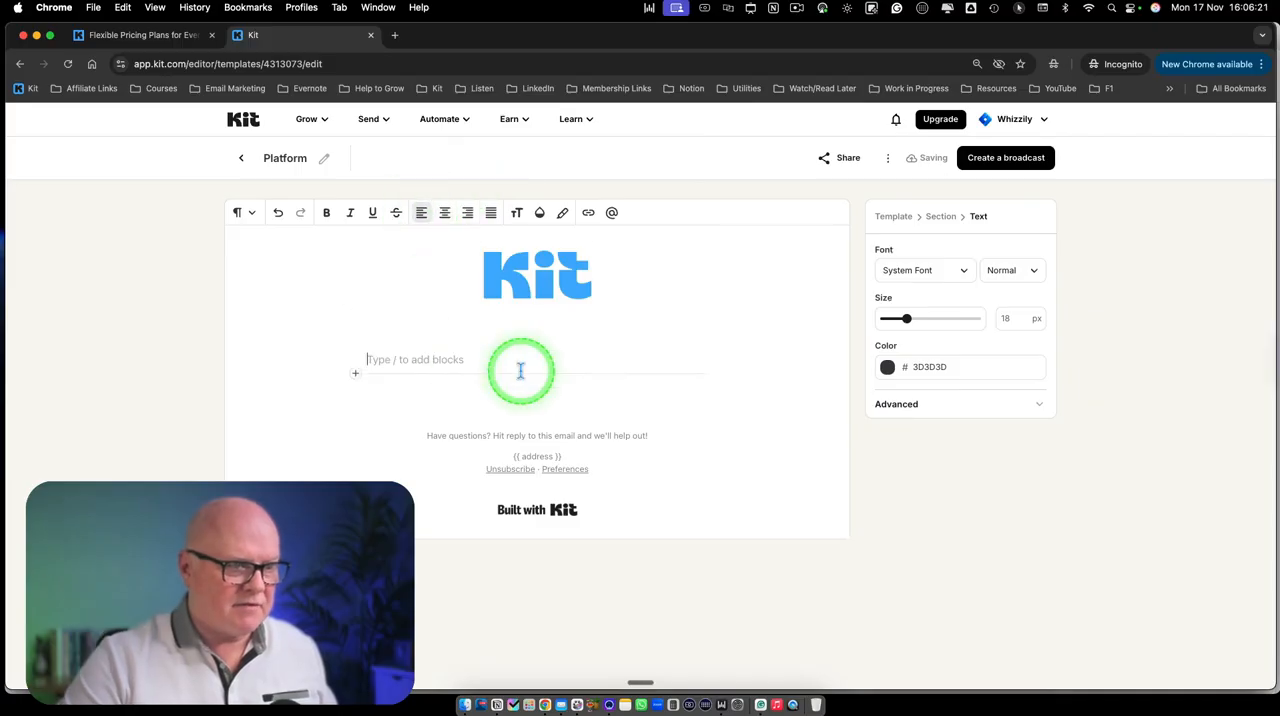
# Write a "Hello" greeting with the subscriber's first name defaulting to "there", and a "Cheers," sign-off with the sender's first name
pyautogui.click(612, 213)
pyautogui.click(657, 257)
pyautogui.click(657, 307)
pyautogui.click(646, 361)
pyautogui.press('Return')
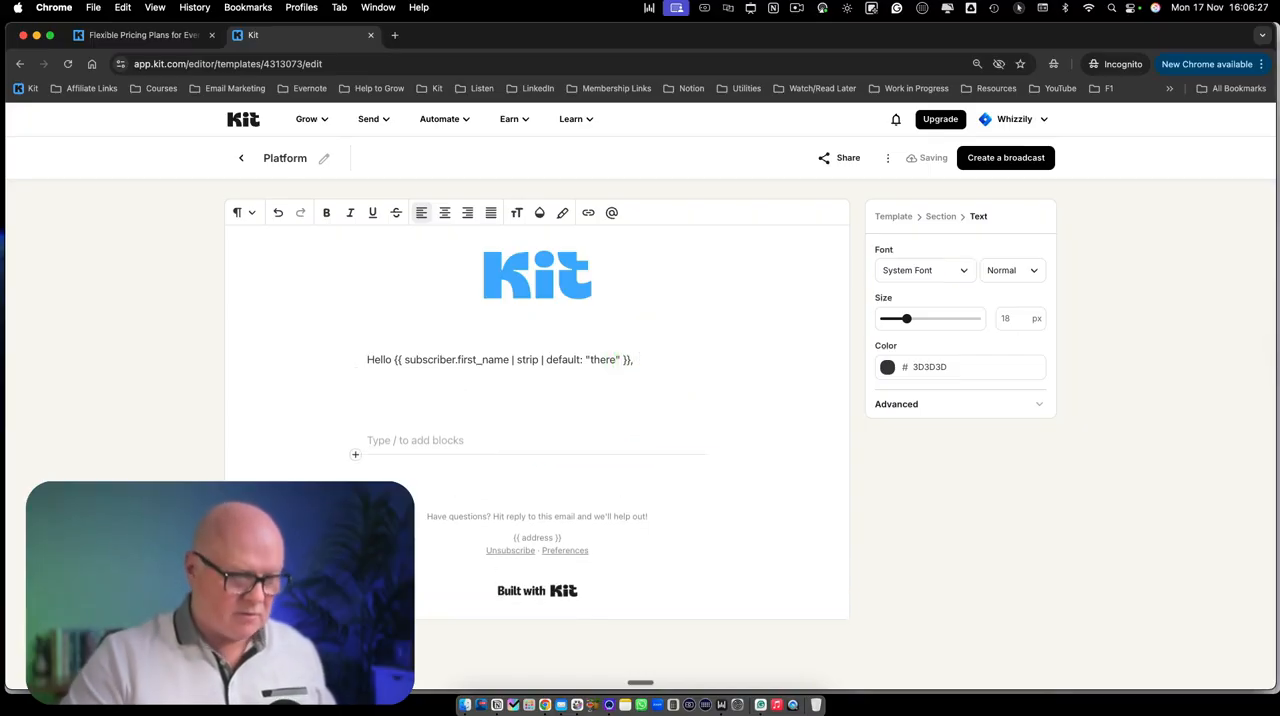
pyautogui.click(641, 394)
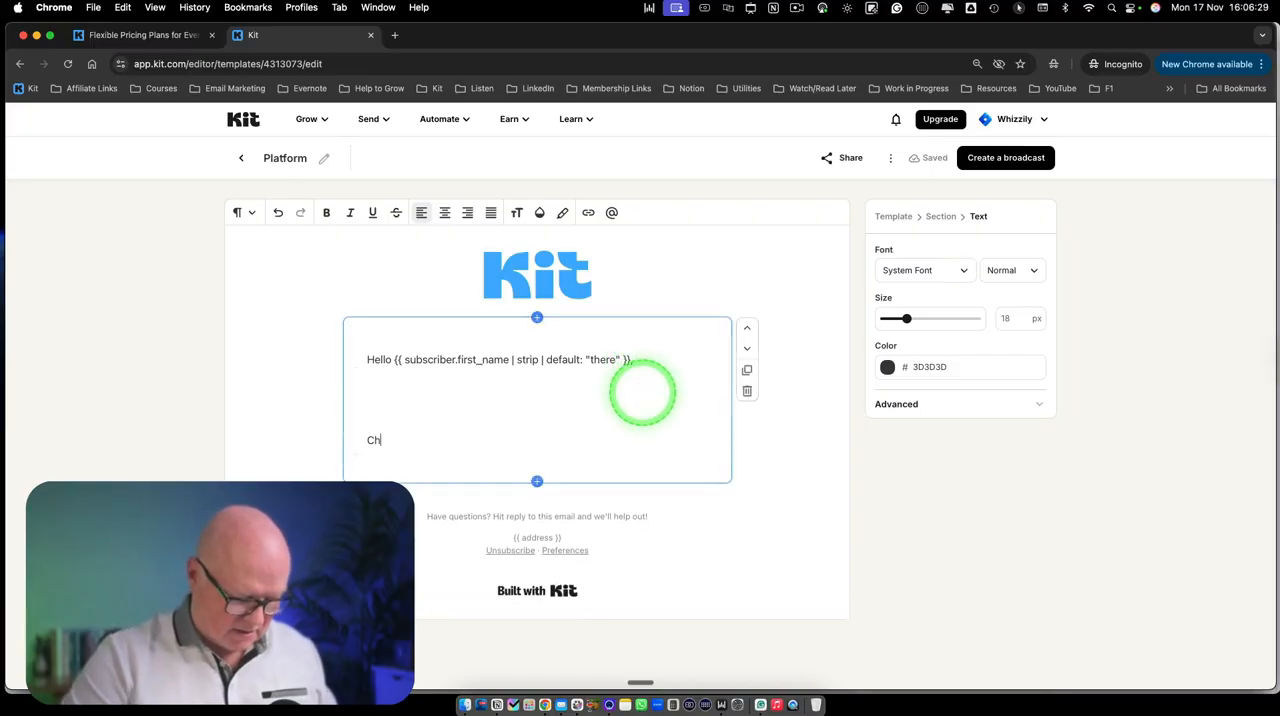
pyautogui.press('Return')
pyautogui.write('J')
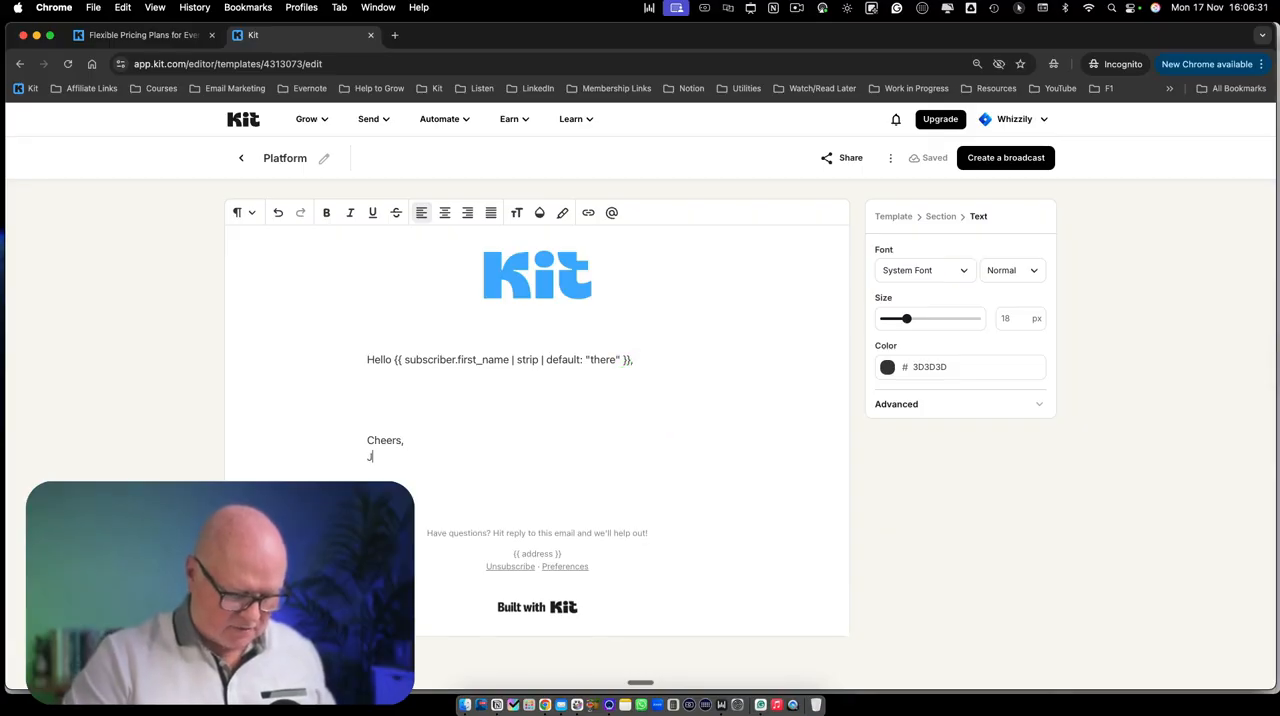
# Replace the Kit logo at the head of the template with the QCMed image found by searching Unsplash for "logo"
pyautogui.click(502, 384)
pyautogui.click(553, 280)
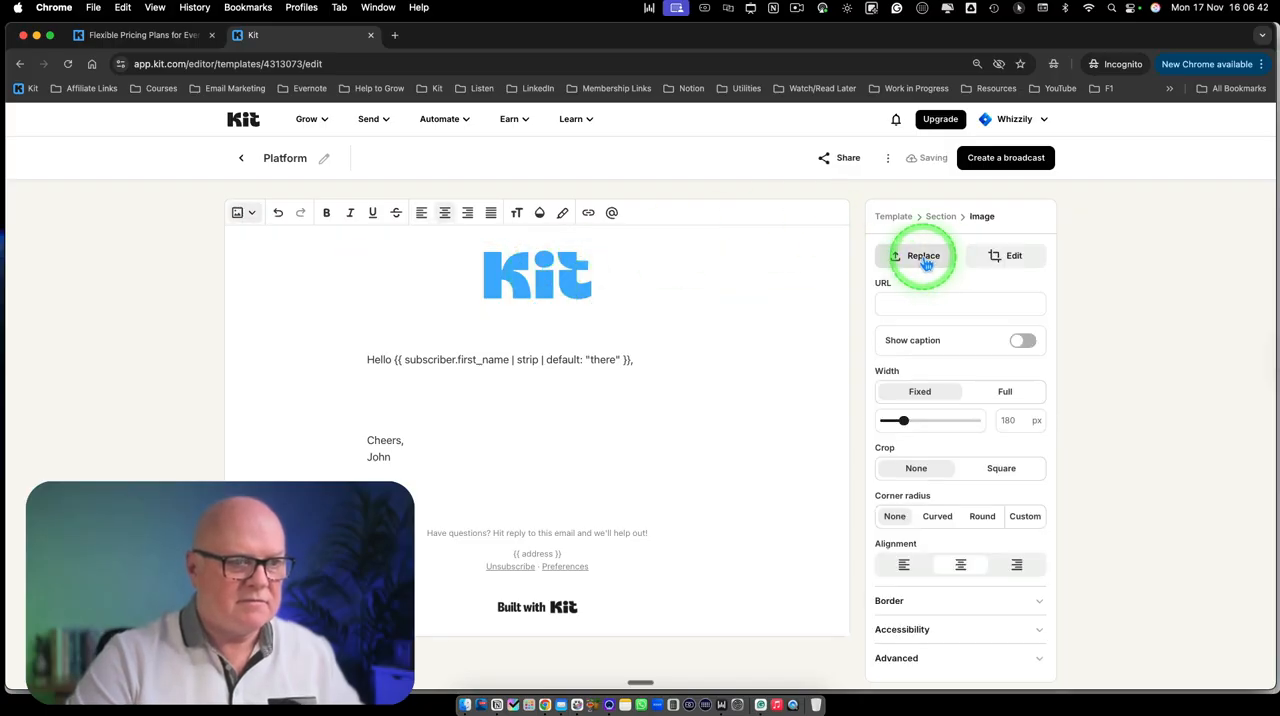
pyautogui.click(923, 258)
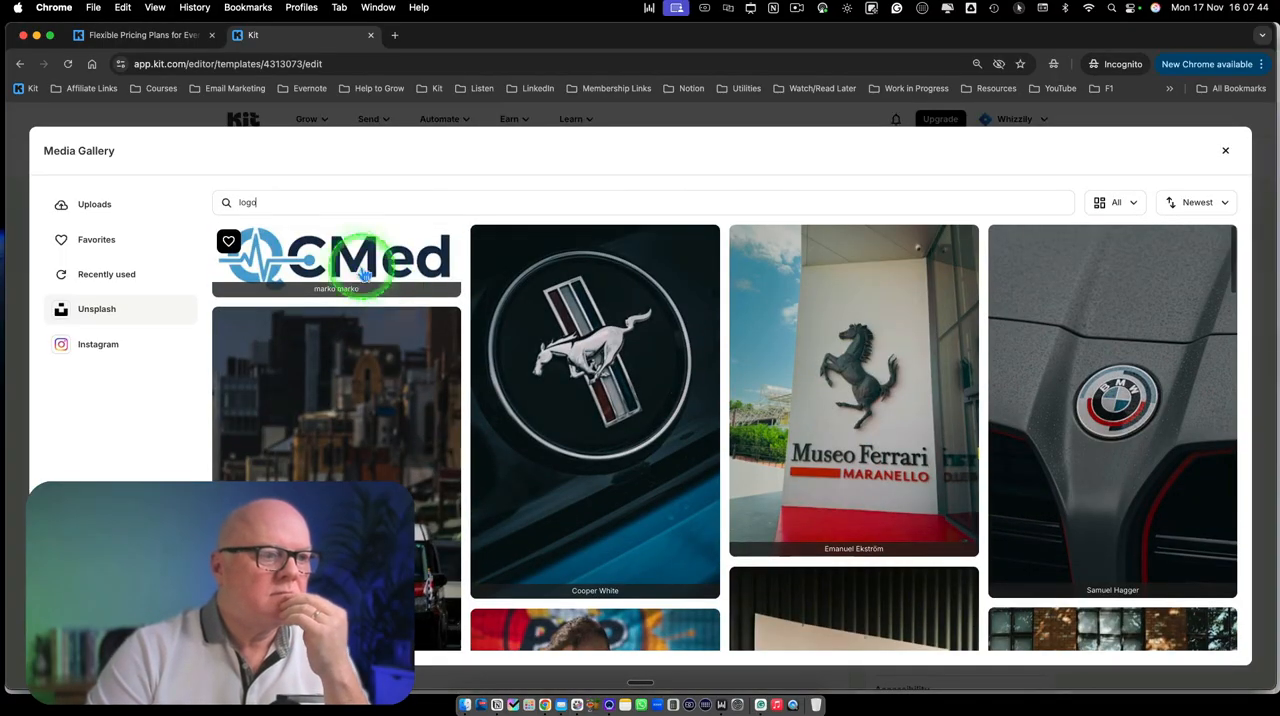
pyautogui.click(375, 283)
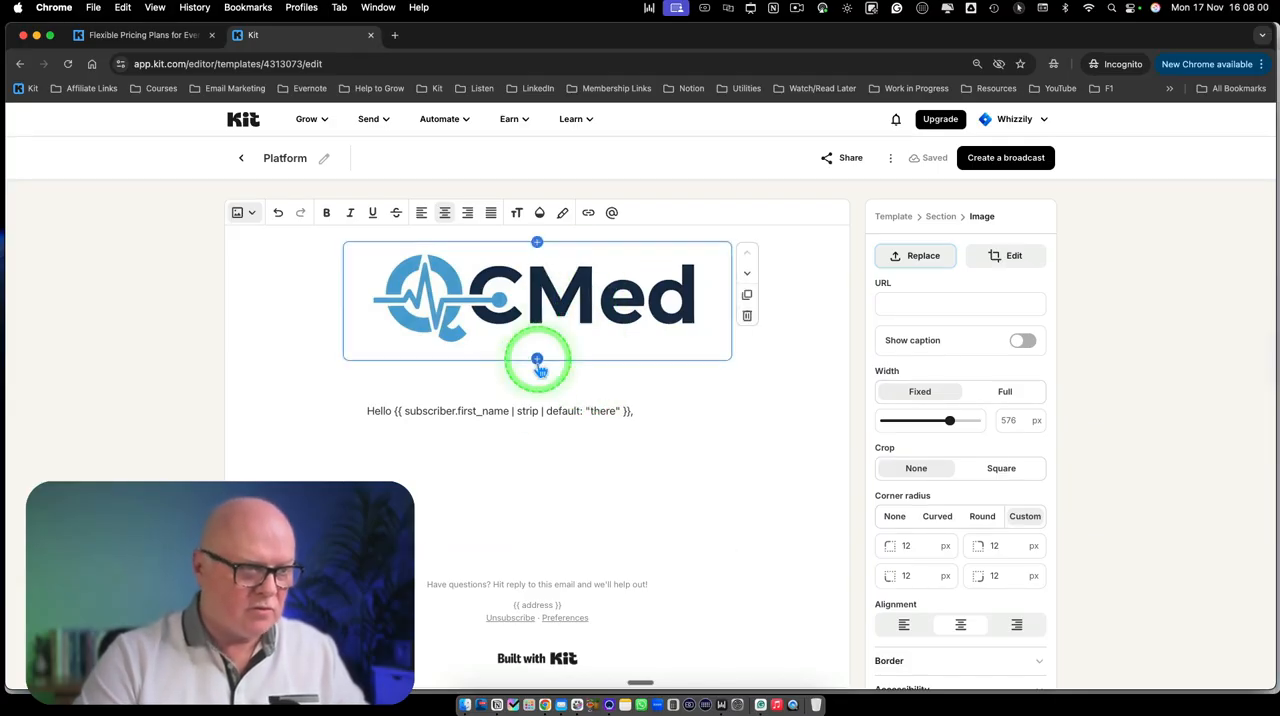
# Rename the email template as "Weekly Email Template"
pyautogui.scroll(-1, 561, 475)
pyautogui.scroll(-2, 561, 475)
pyautogui.scroll(3, 561, 475)
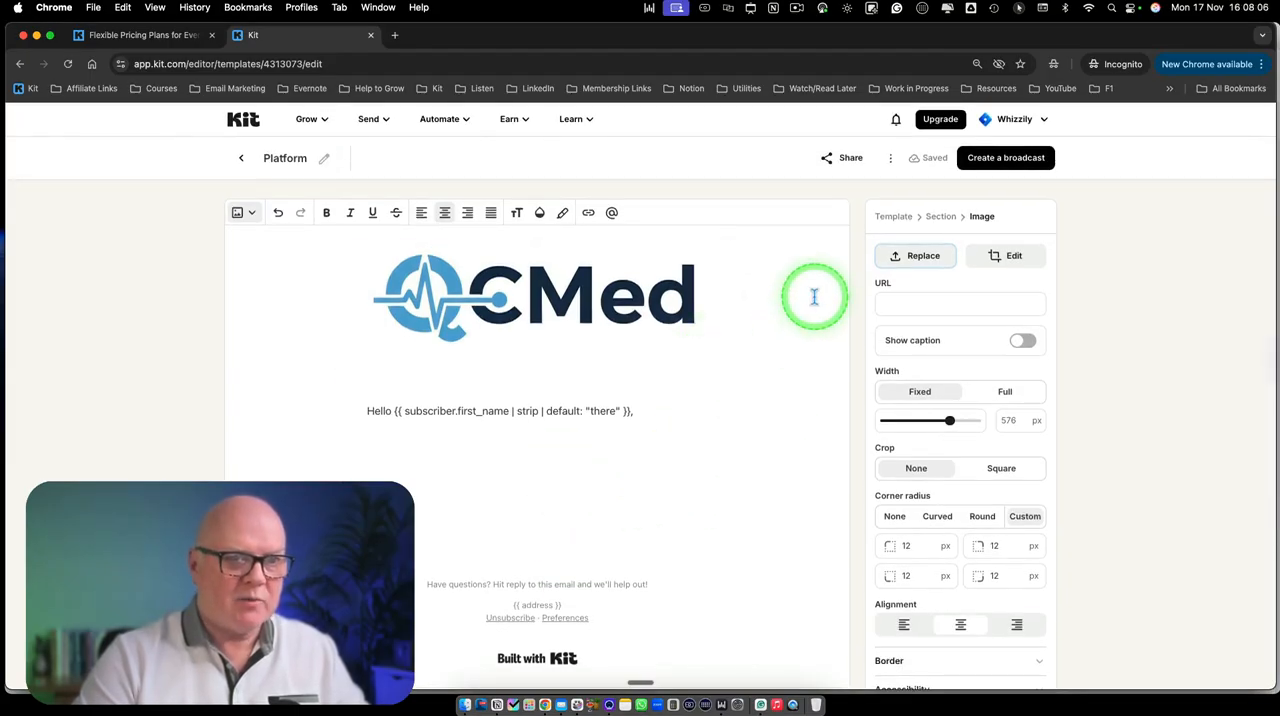
pyautogui.click(333, 167)
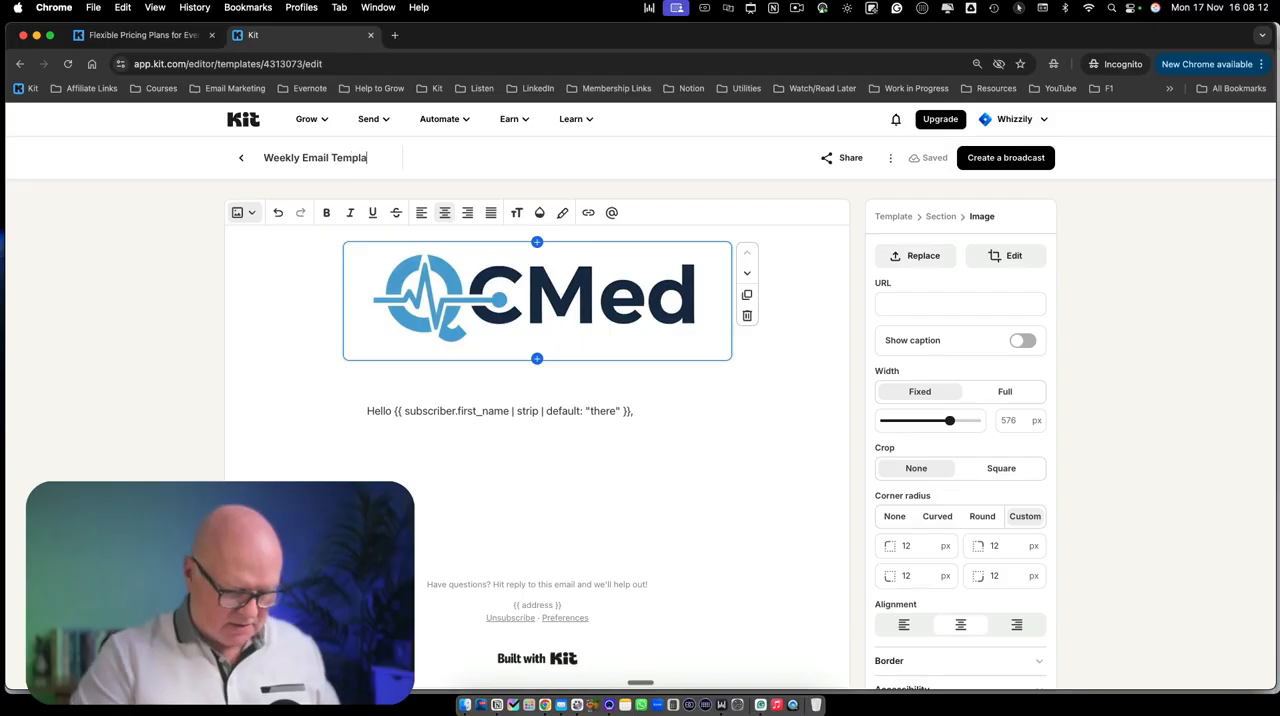
pyautogui.click(266, 294)
pyautogui.click(549, 431)
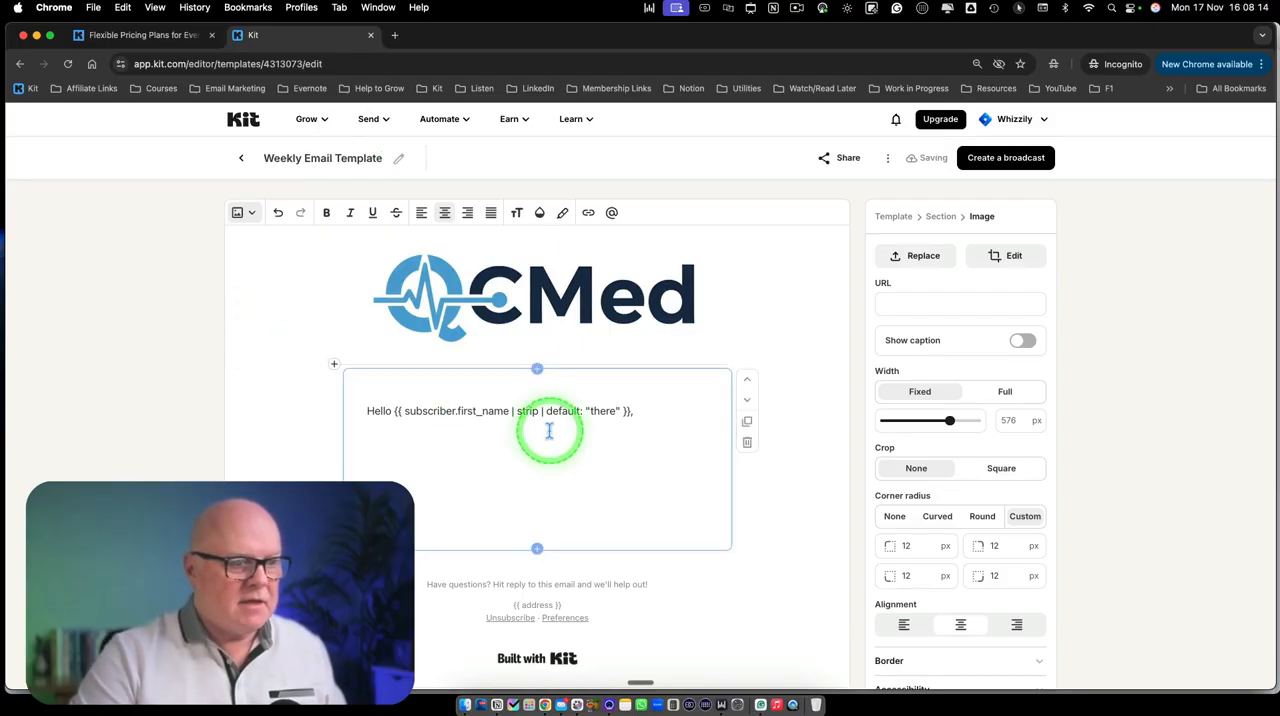
pyautogui.click(629, 254)
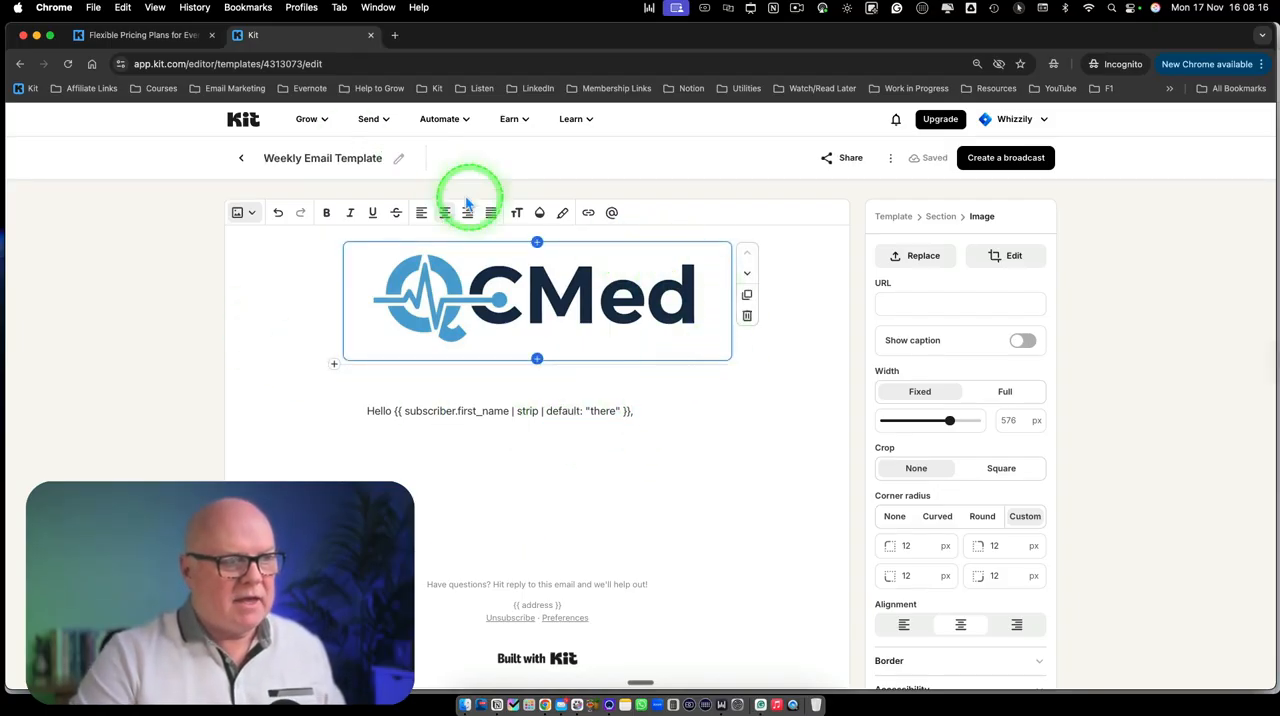
# Create a new broadcast based on the Weekly Email Template
pyautogui.click(368, 119)
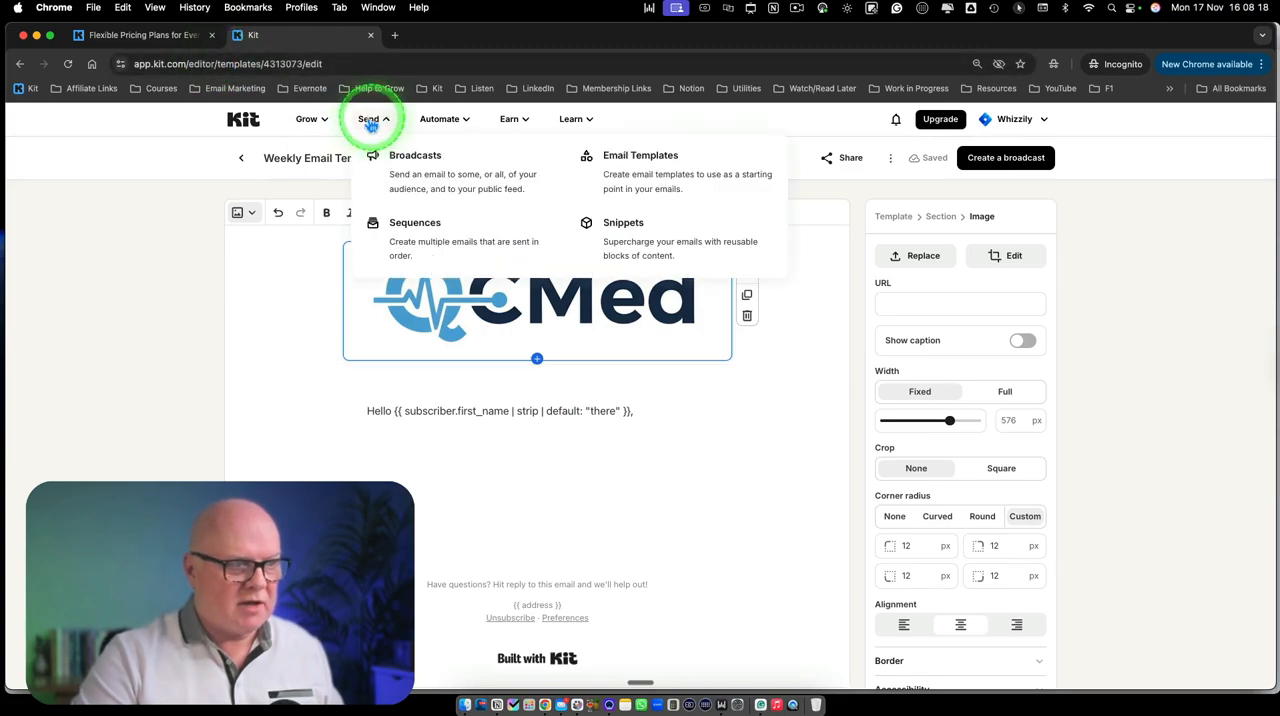
pyautogui.click(385, 160)
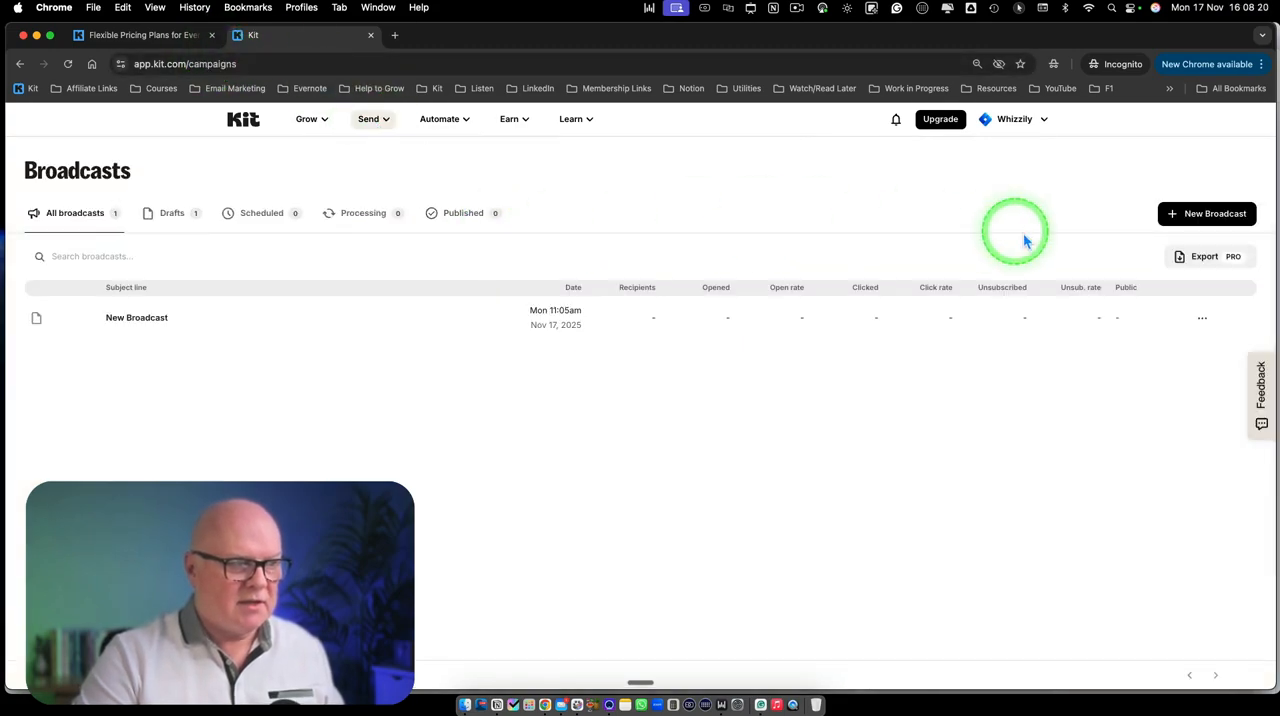
pyautogui.click(1183, 216)
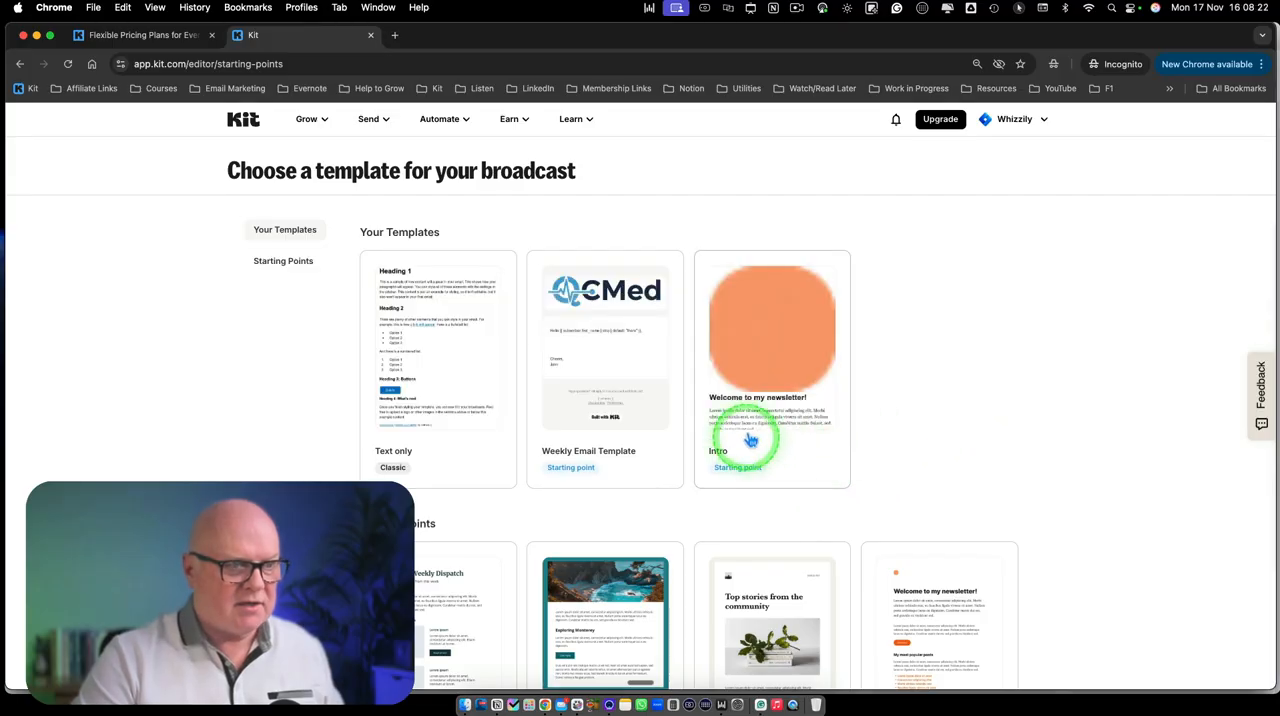
pyautogui.click(622, 346)
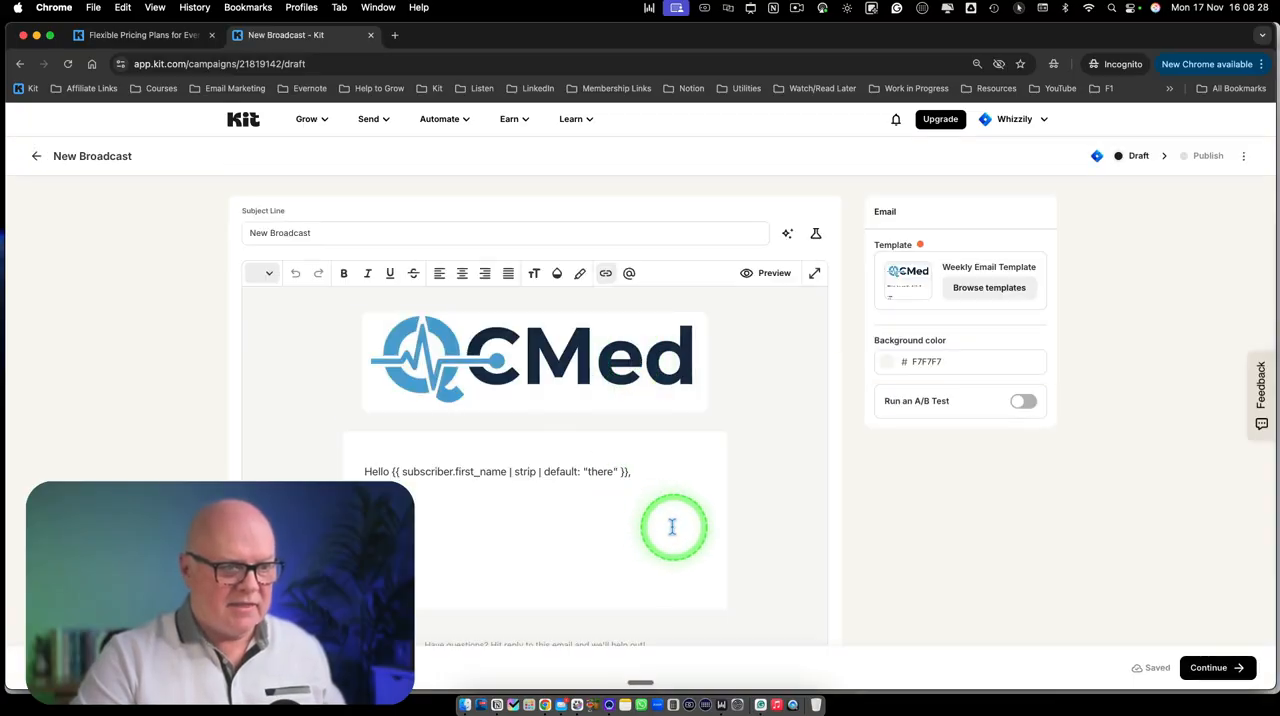
# Review the broadcast draft's subject line and the empty body line between the greeting and the sign-off
pyautogui.click(563, 517)
pyautogui.scroll(-1, 566, 516)
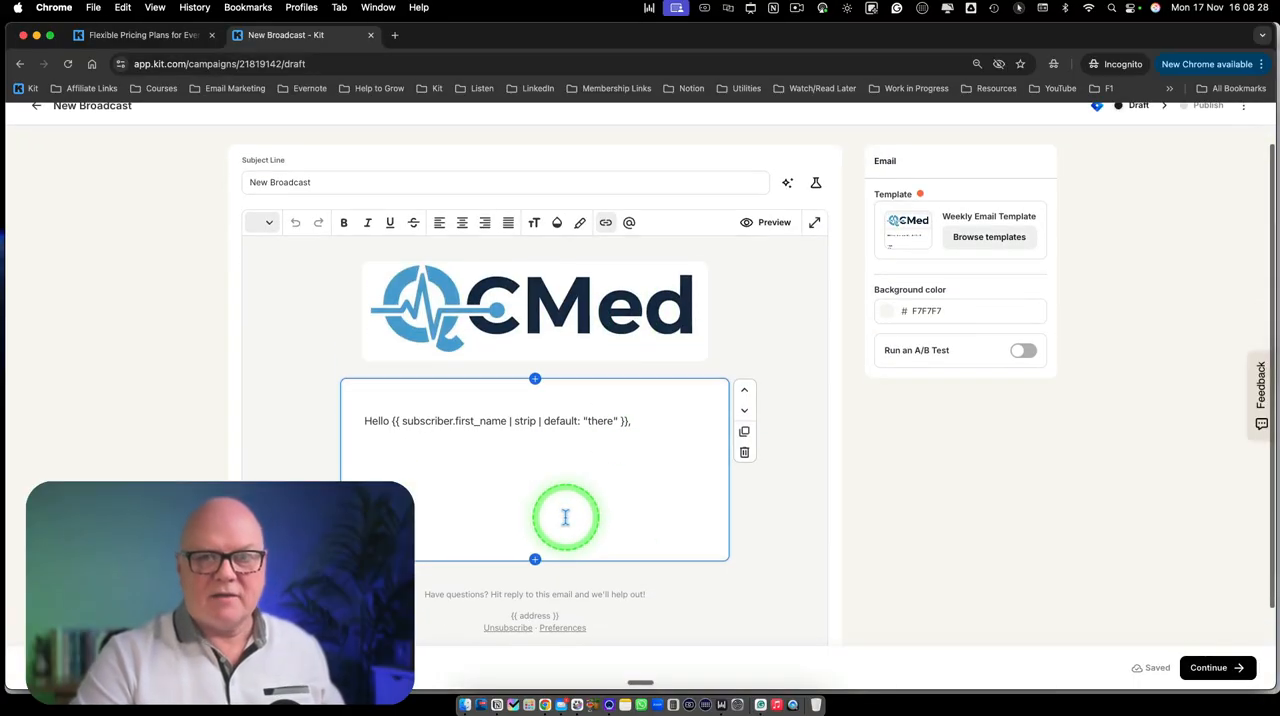
pyautogui.click(385, 446)
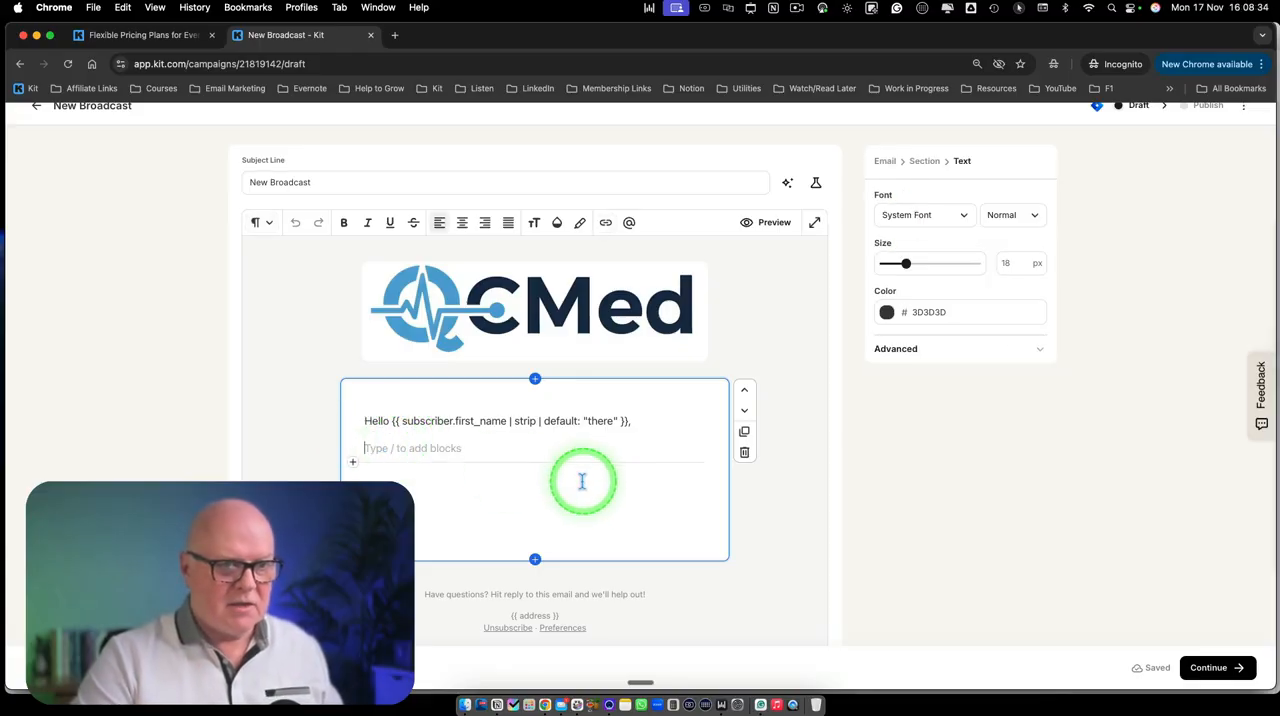
pyautogui.scroll(1, 542, 479)
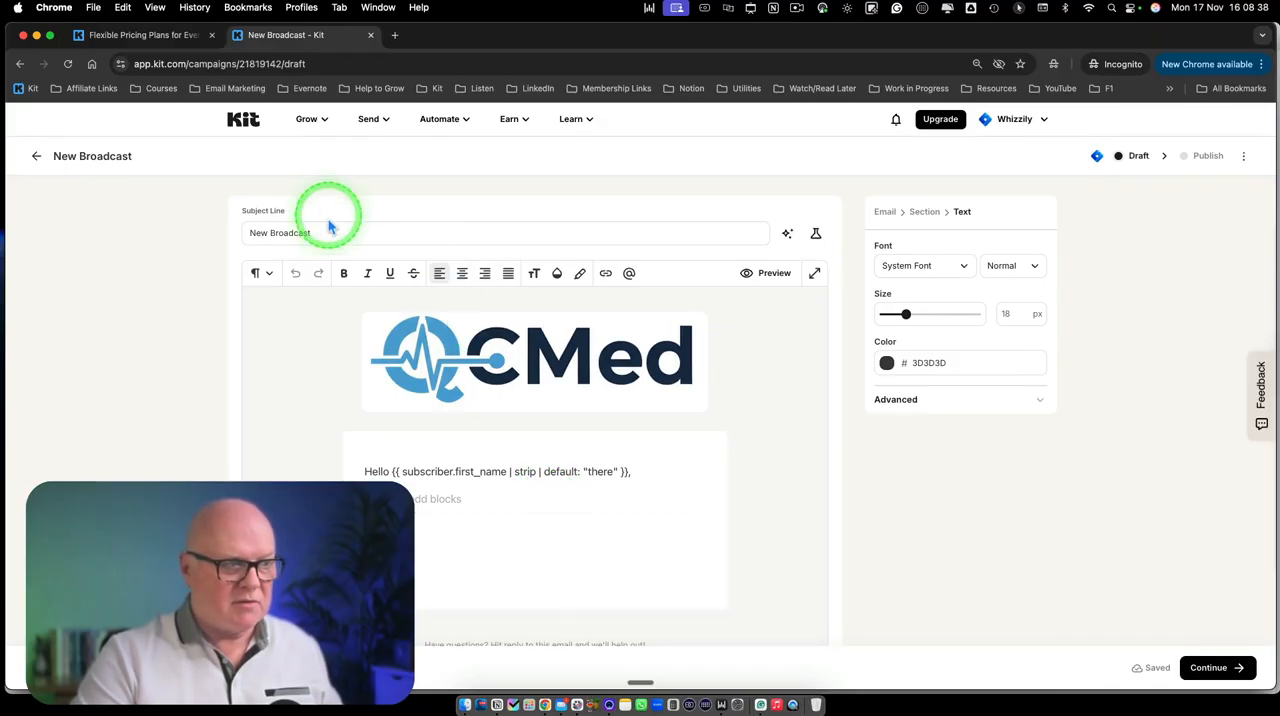
pyautogui.moveTo(337, 235); pyautogui.dragTo(208, 221)
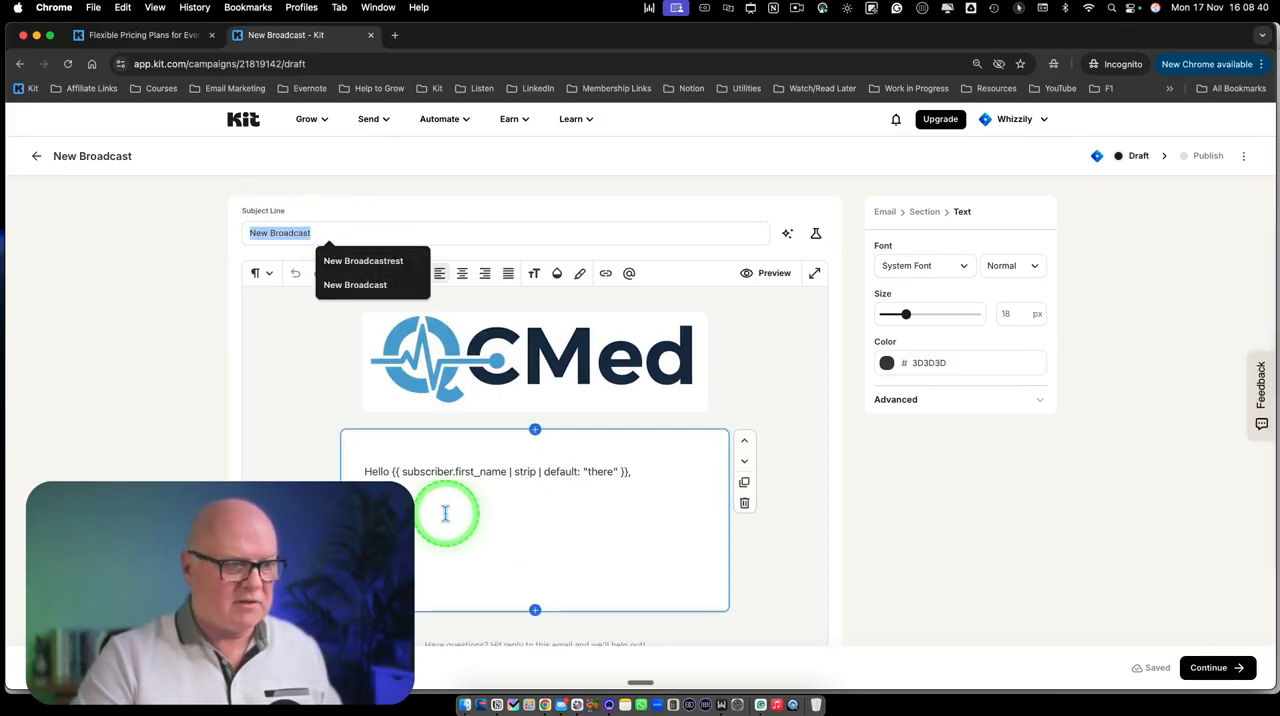
pyautogui.click(408, 500)
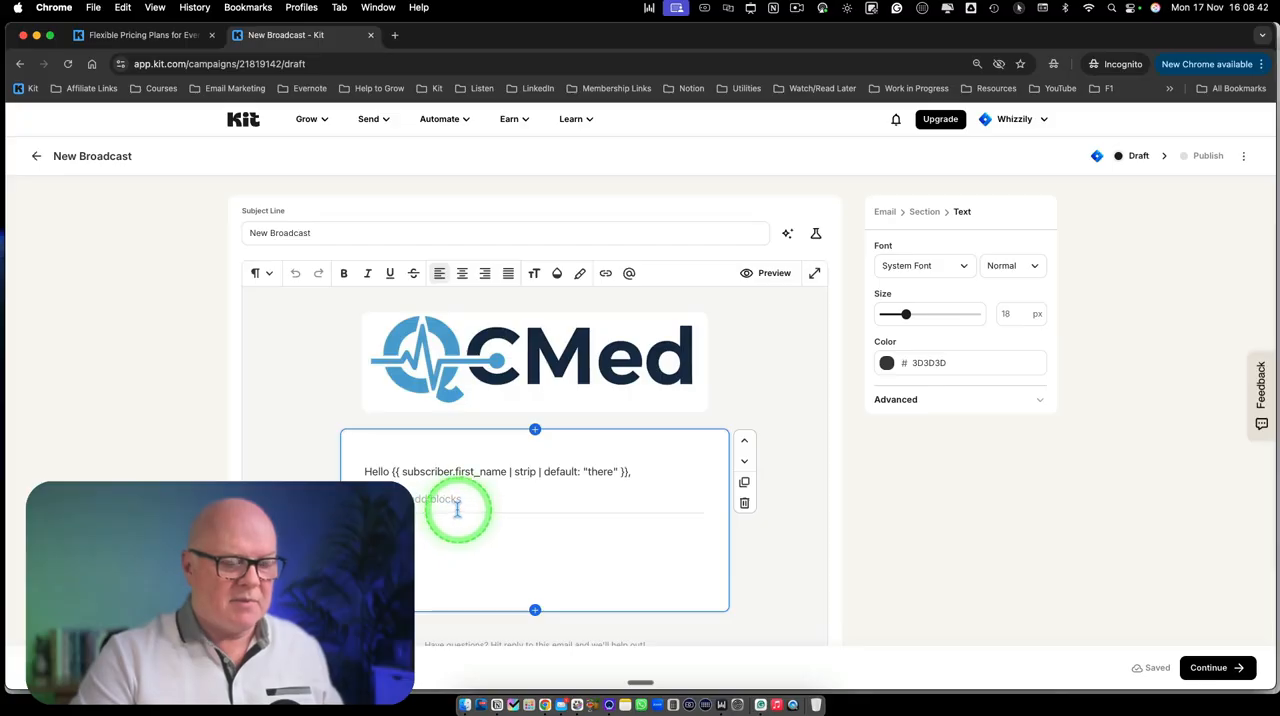
pyautogui.scroll(-2, 563, 524)
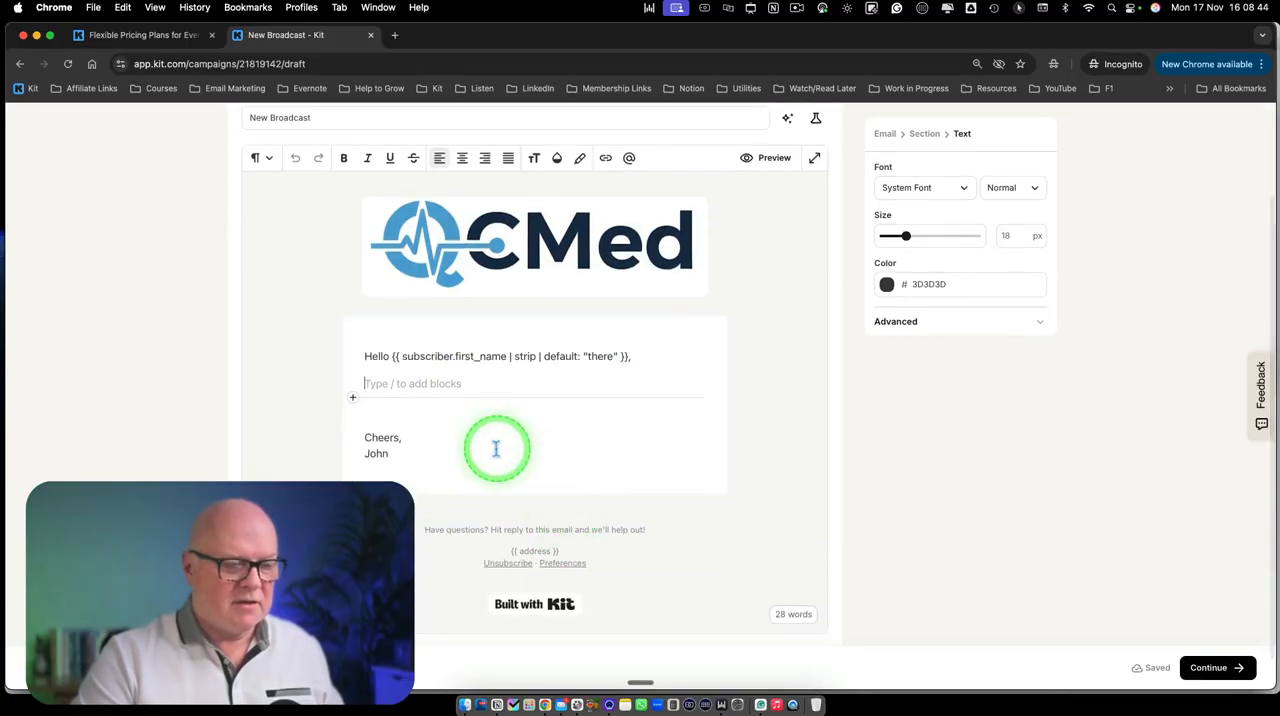
# Browse the content blocks available for the empty line below the greeting without inserting any
pyautogui.click(353, 400)
pyautogui.scroll(-10, 472, 530)
pyautogui.scroll(-10, 478, 558)
pyautogui.scroll(-3, 481, 557)
pyautogui.scroll(6, 481, 557)
pyautogui.scroll(5, 481, 557)
pyautogui.scroll(3, 481, 557)
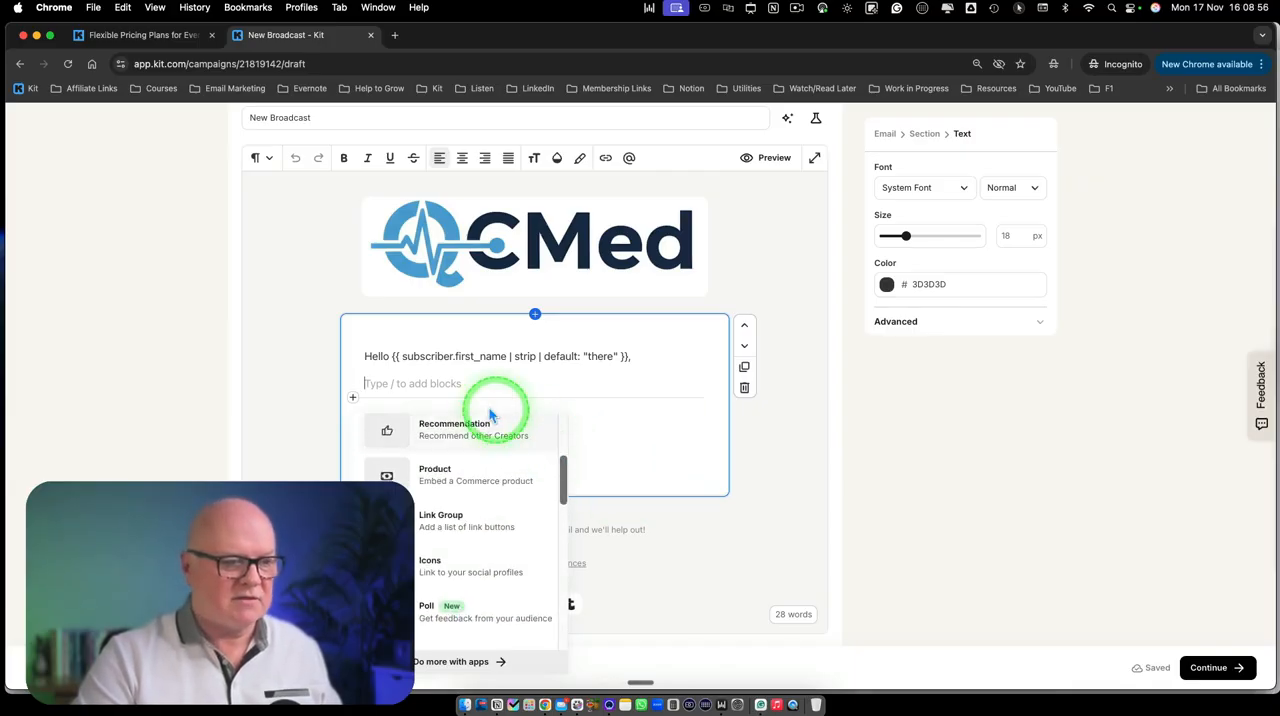
pyautogui.click(408, 383)
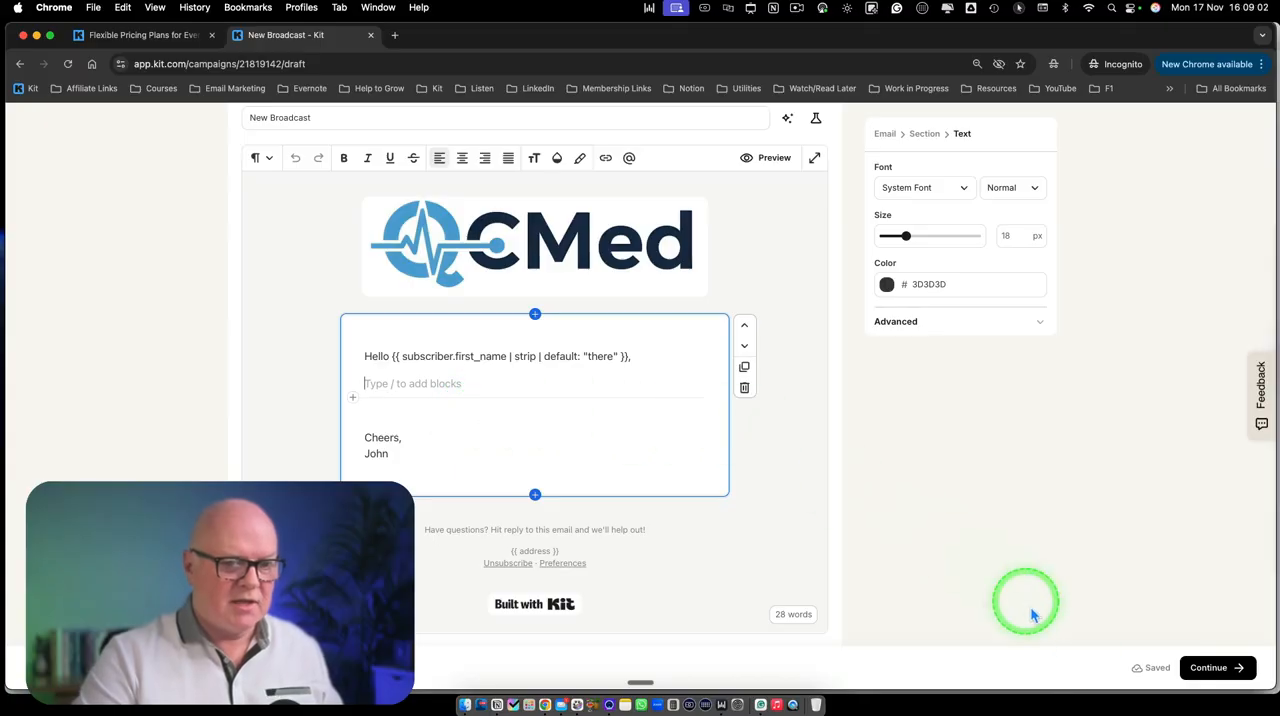
# Proceed to publishing with the default "New Broadcast" subject line and choose to send the broadcast as an email
pyautogui.click(1217, 676)
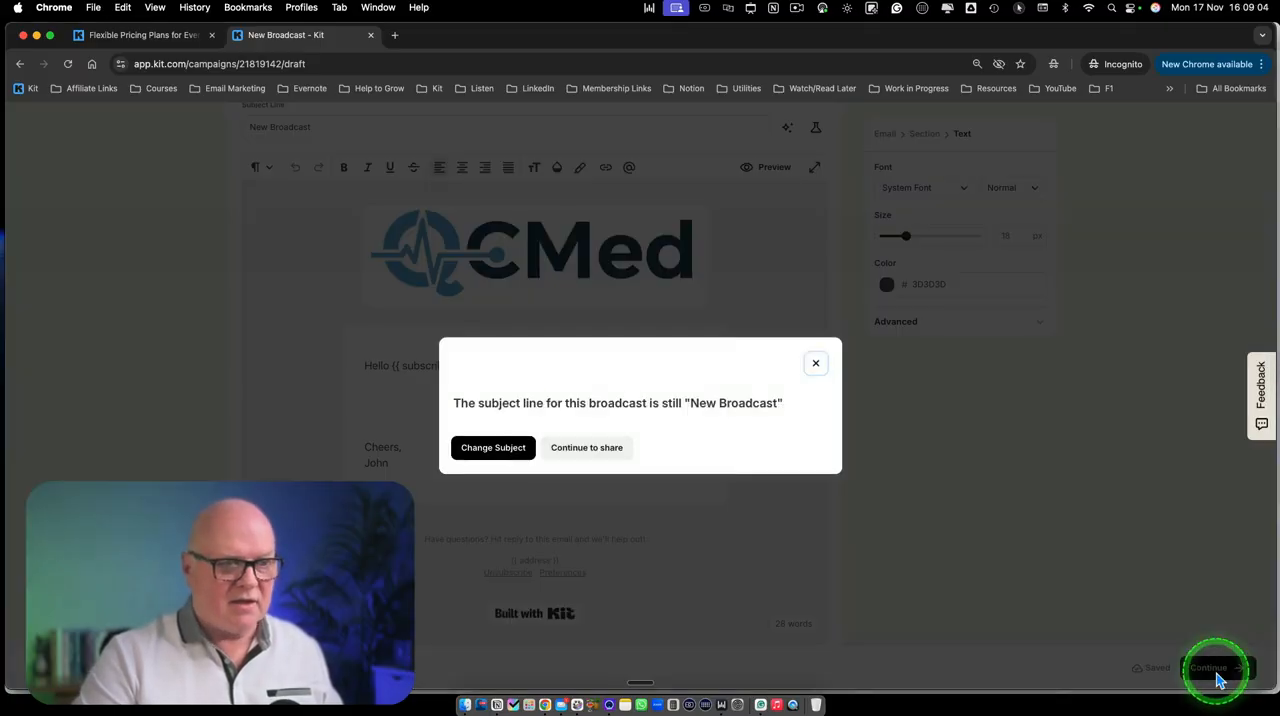
pyautogui.click(574, 448)
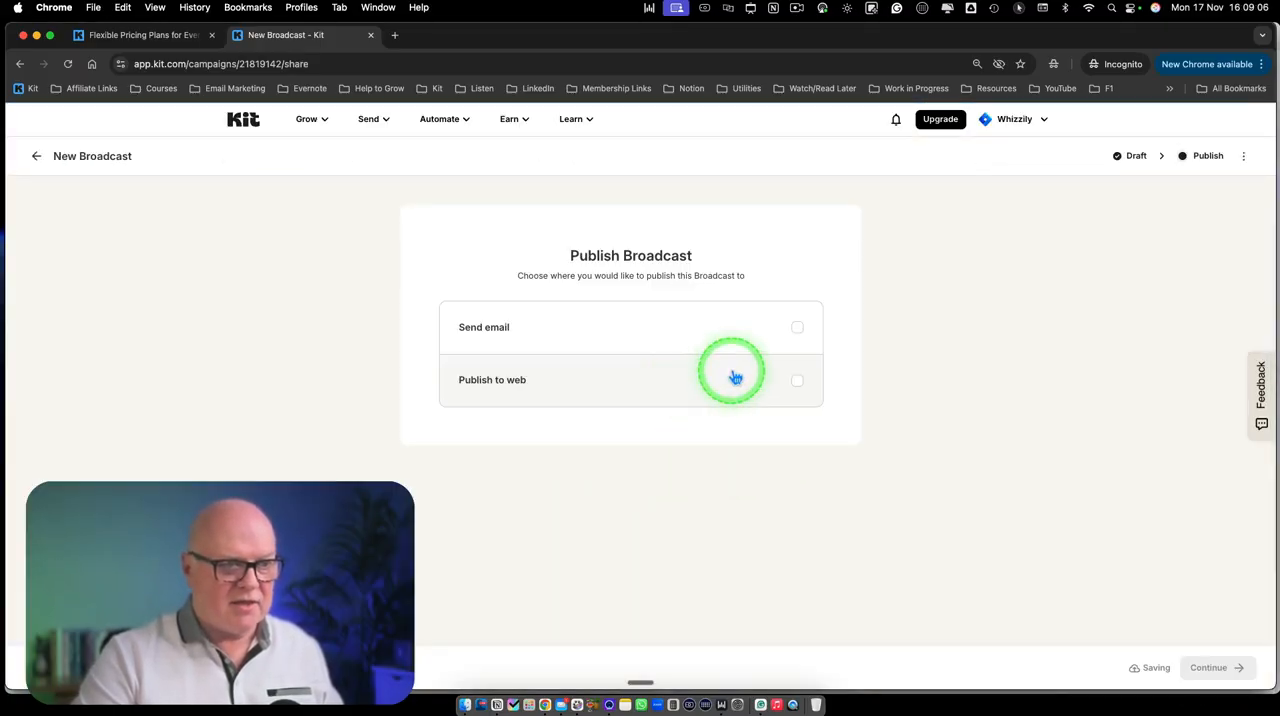
pyautogui.click(798, 332)
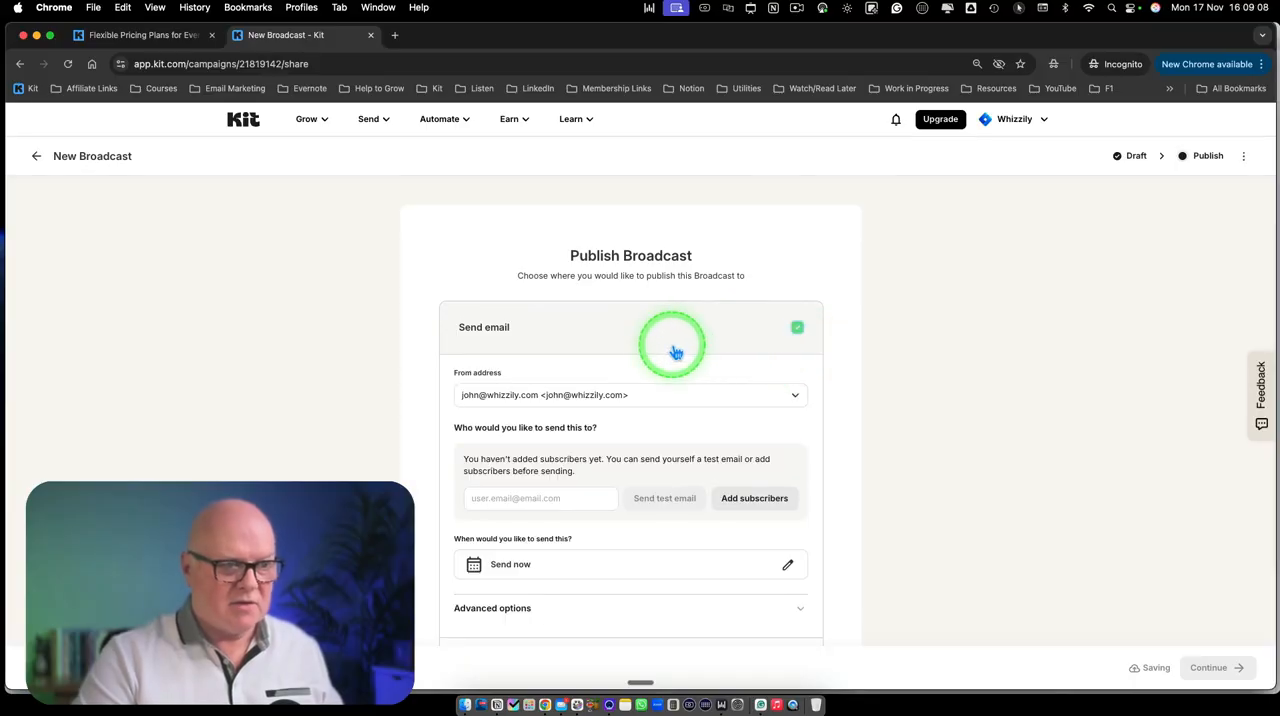